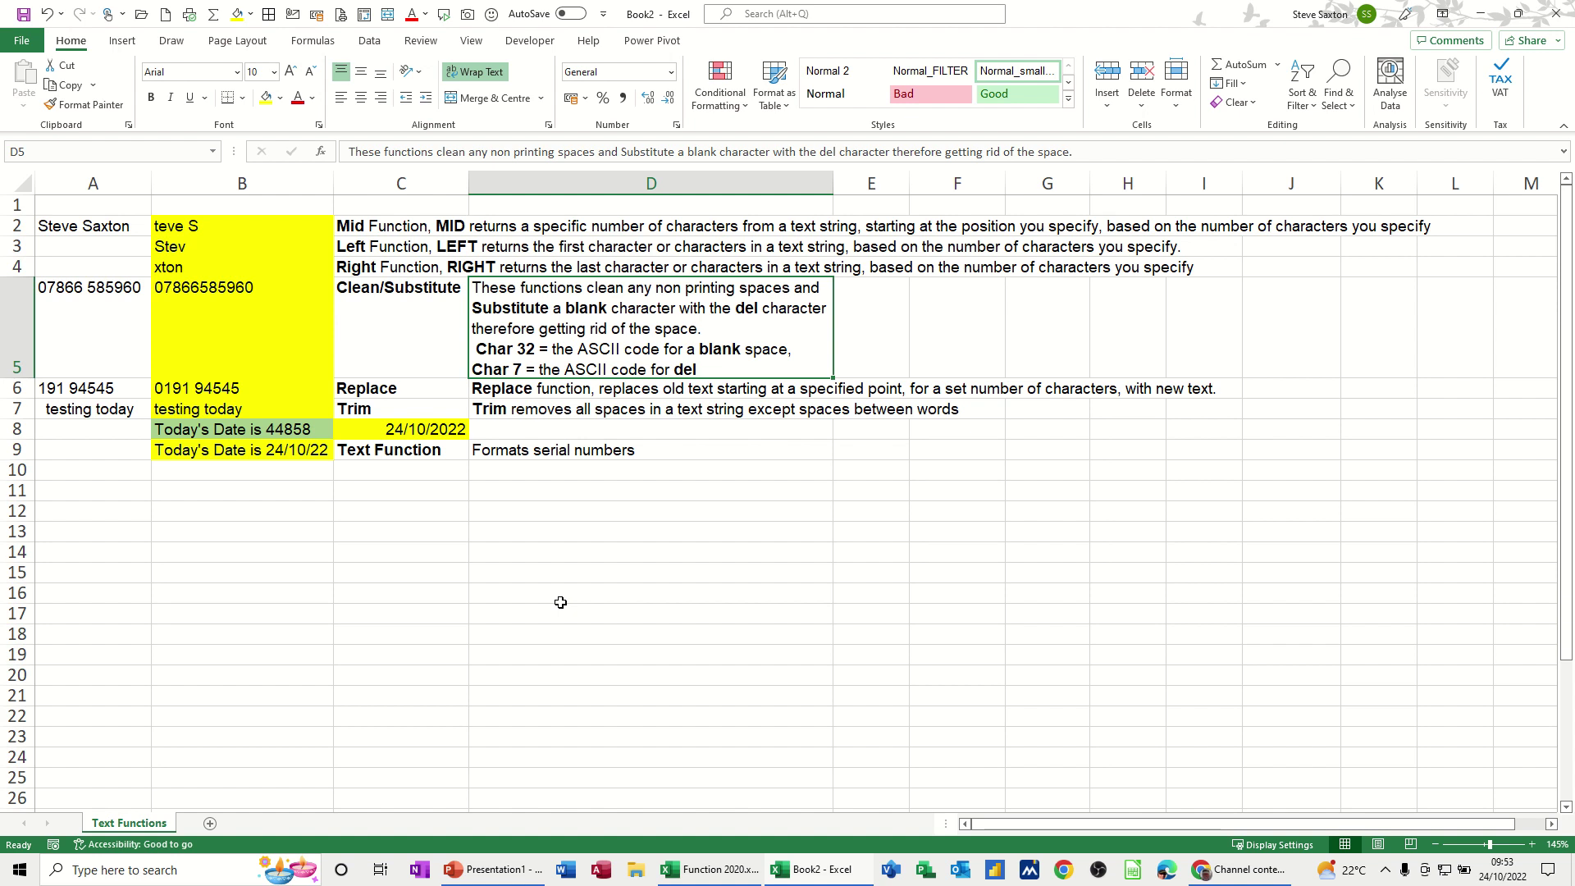
Step: Review the source text in A2 and the MID, LEFT, RIGHT, CLEAN/SUBSTITUTE and REPLACE formulas in B2:B6
{"action": "left_click", "coordinate": [52, 228]}
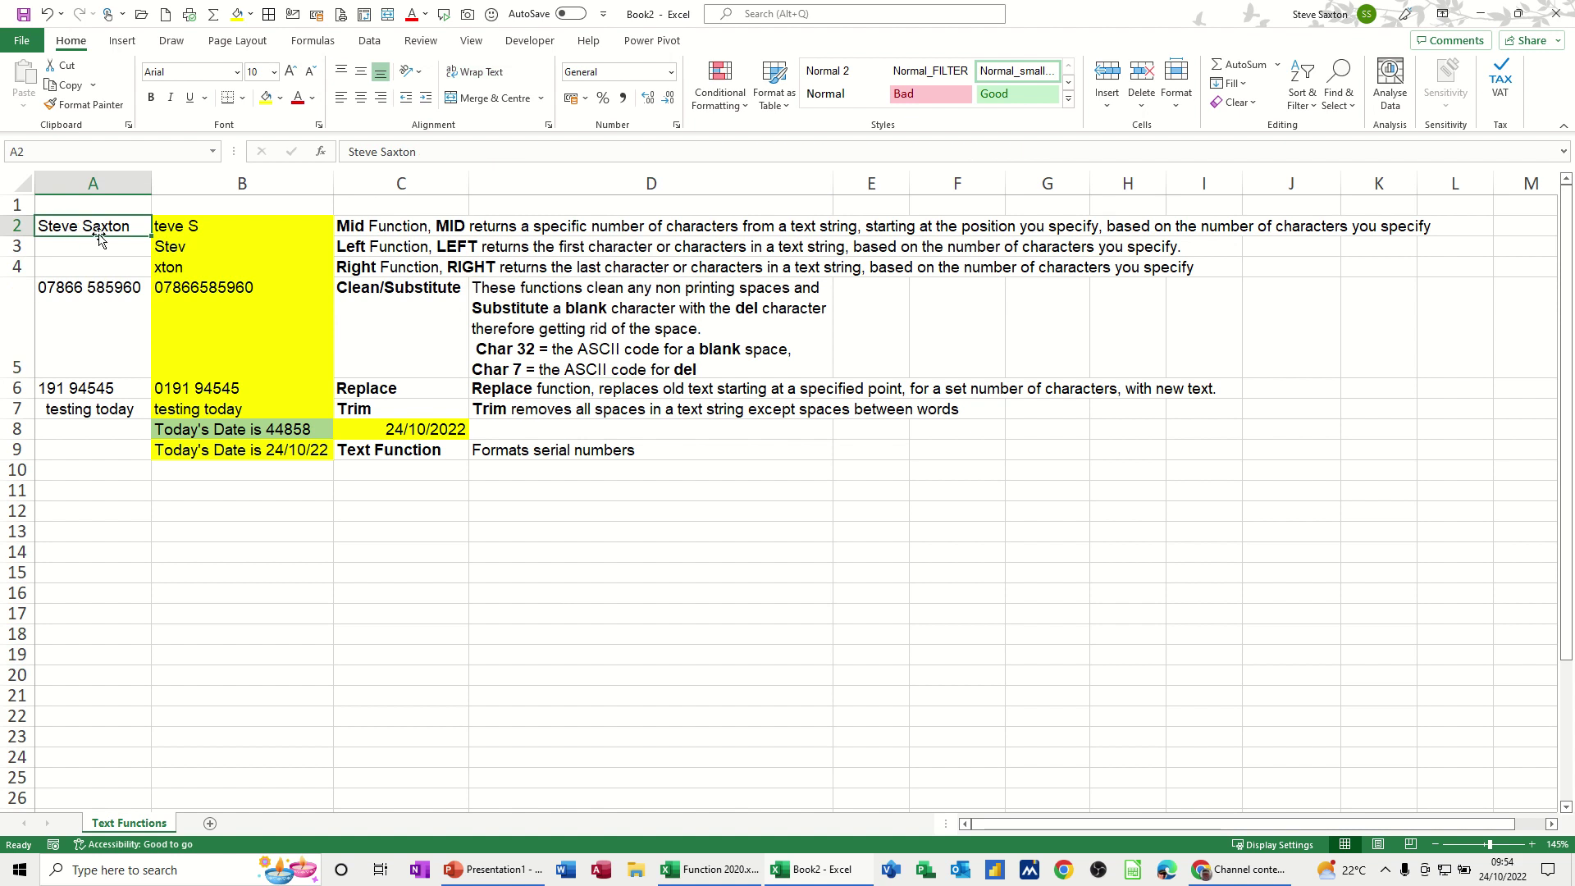
{"action": "left_click", "coordinate": [189, 231]}
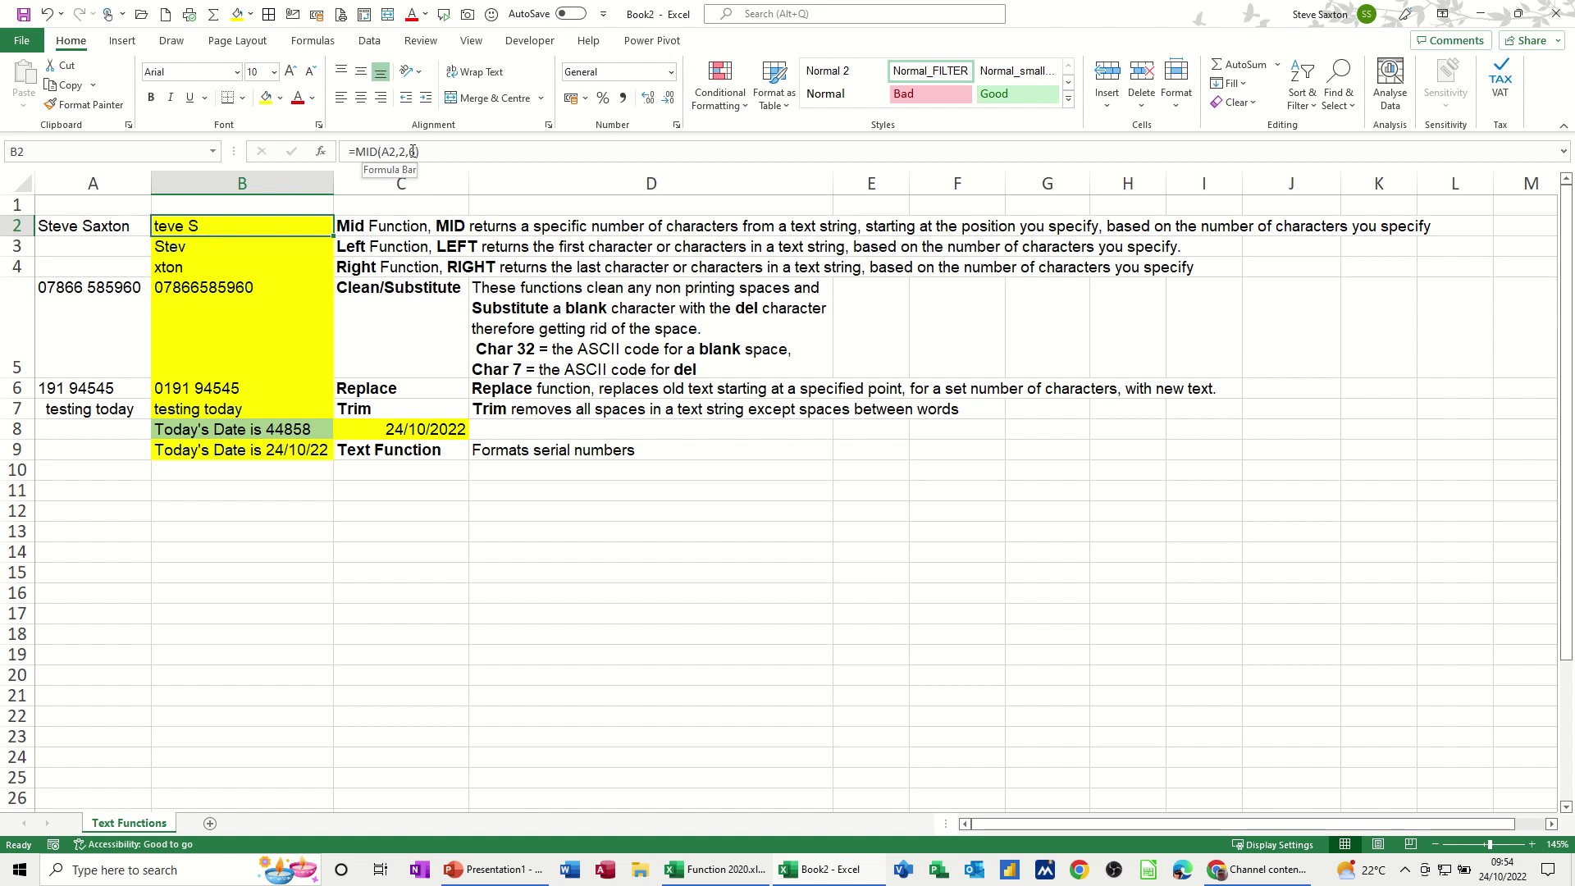
{"action": "left_click", "coordinate": [194, 247]}
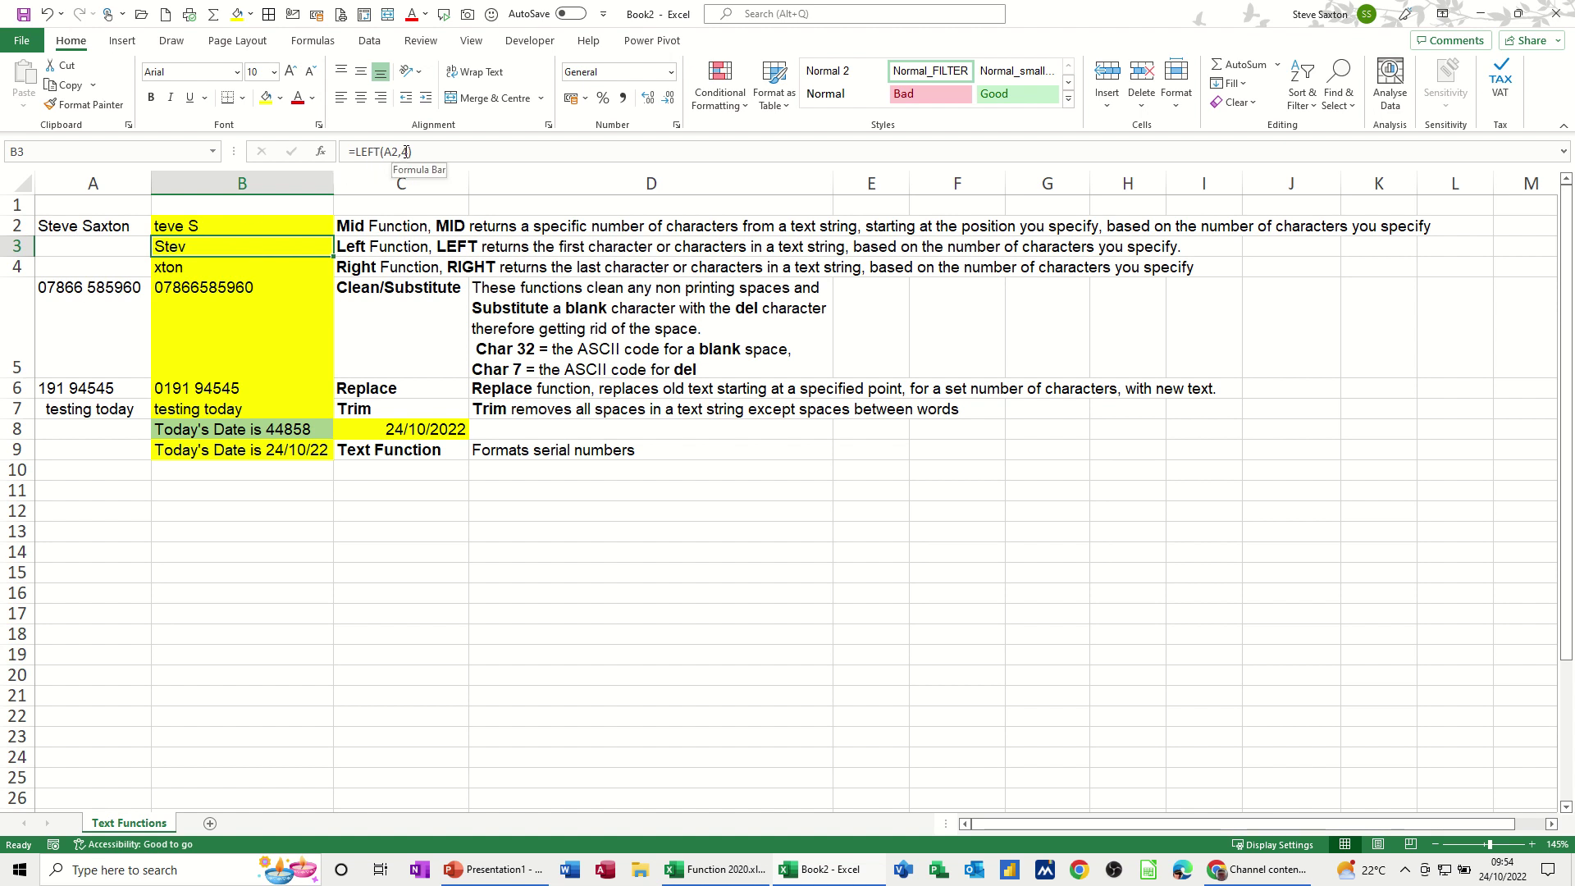
{"action": "left_click", "coordinate": [166, 270]}
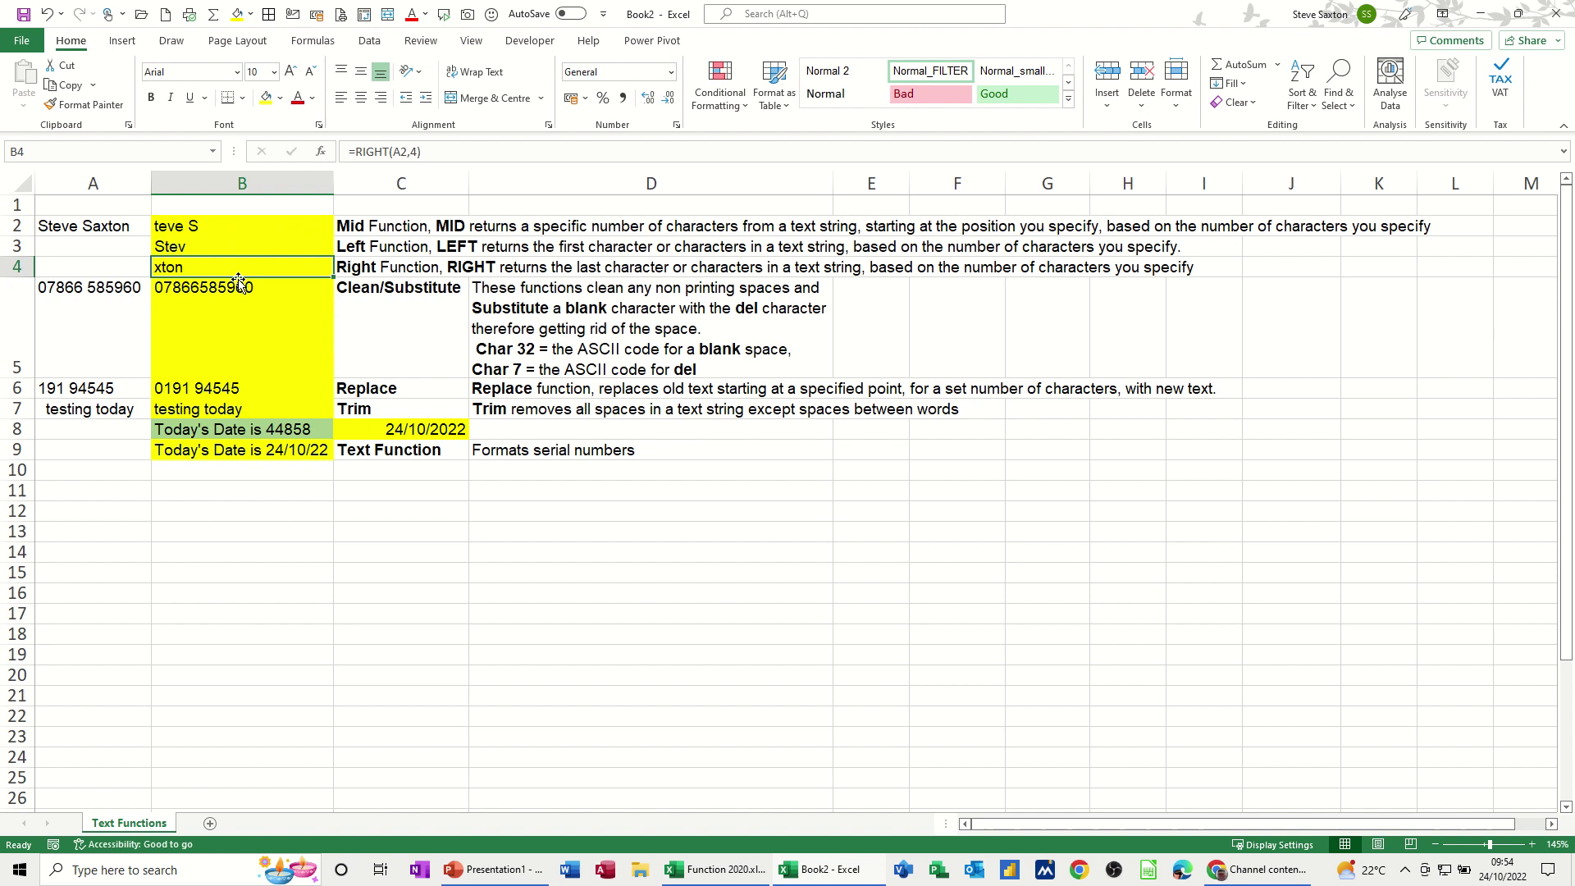
{"action": "left_click", "coordinate": [179, 287]}
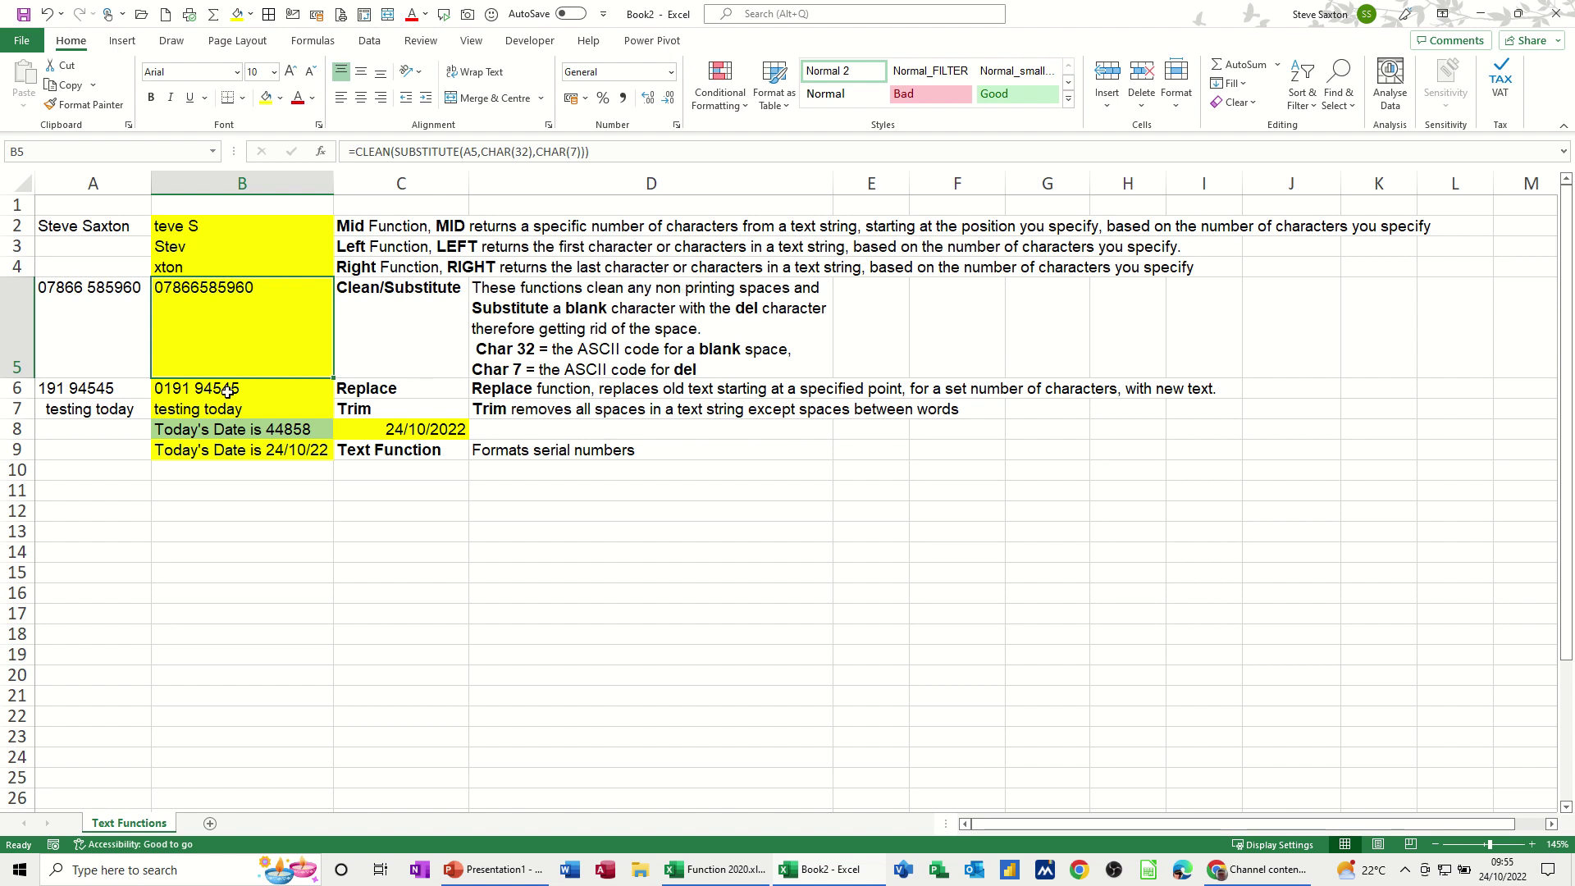
{"action": "left_click", "coordinate": [201, 389]}
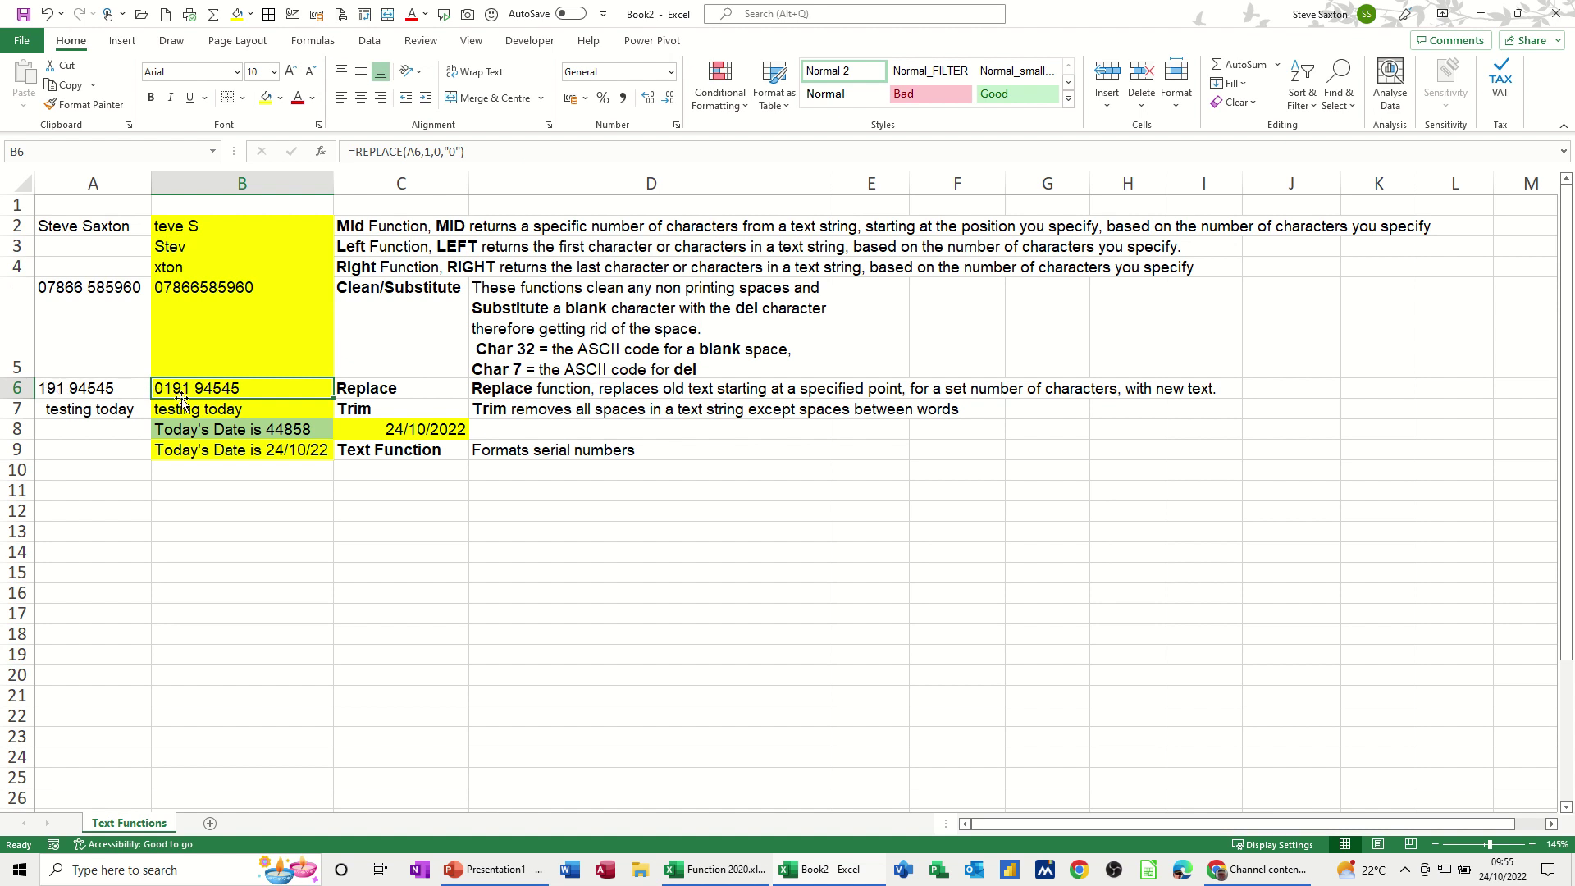
Step: Inspect the REPLACE formula's arguments in B6, then review the TRIM, date-joining and TEXT formulas in B7:B9
{"action": "left_click", "coordinate": [420, 154]}
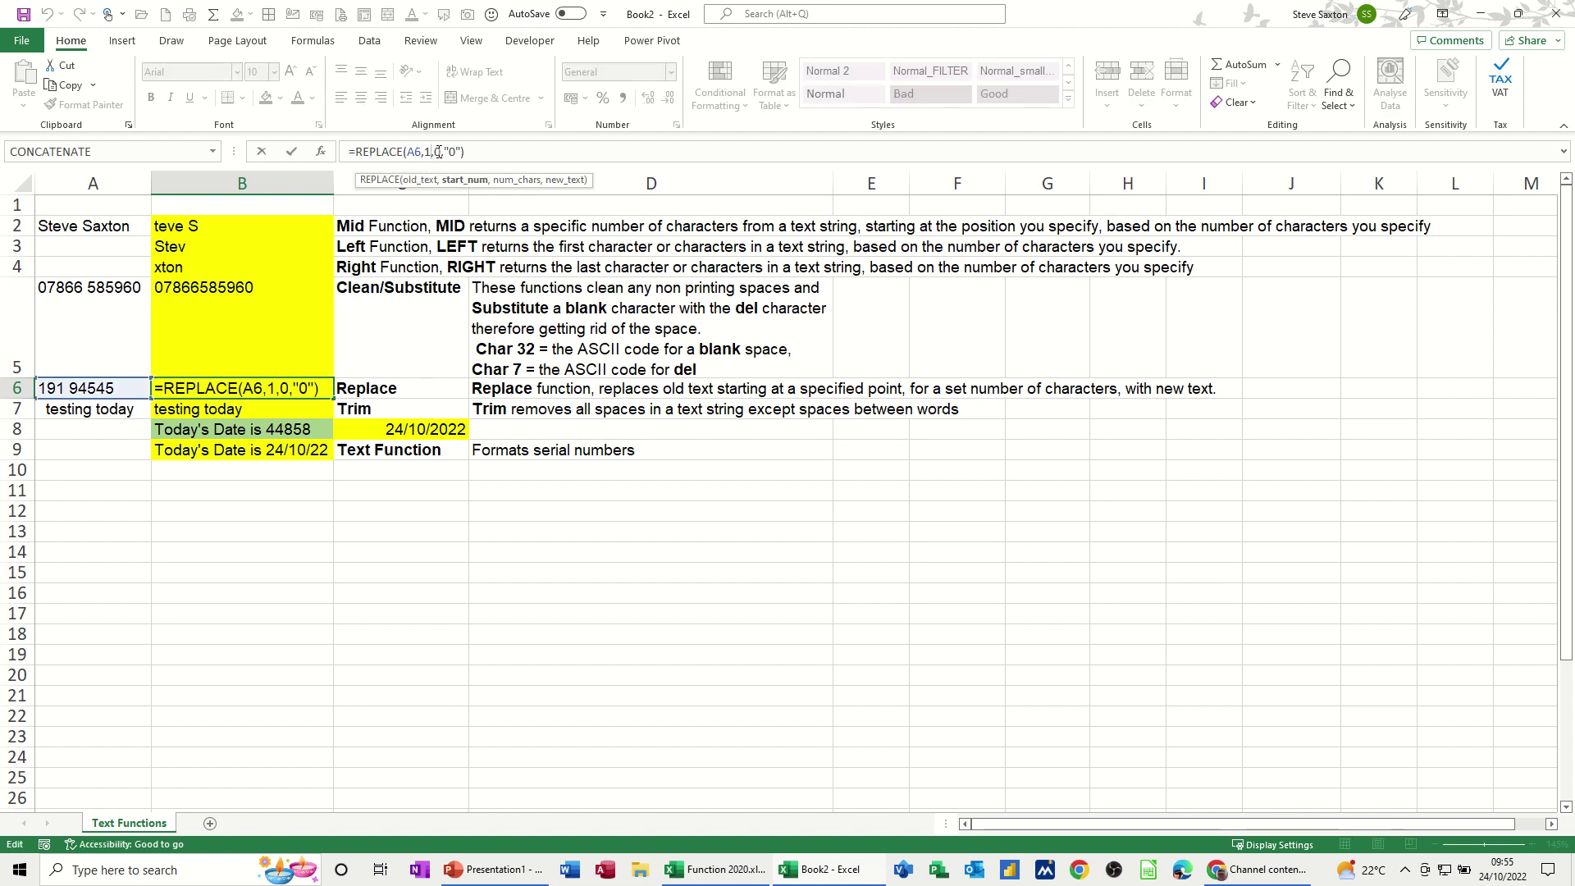
{"action": "left_click", "coordinate": [438, 151]}
{"action": "double_click", "coordinate": [438, 152]}
{"action": "left_click", "coordinate": [451, 152]}
{"action": "left_click", "coordinate": [293, 153]}
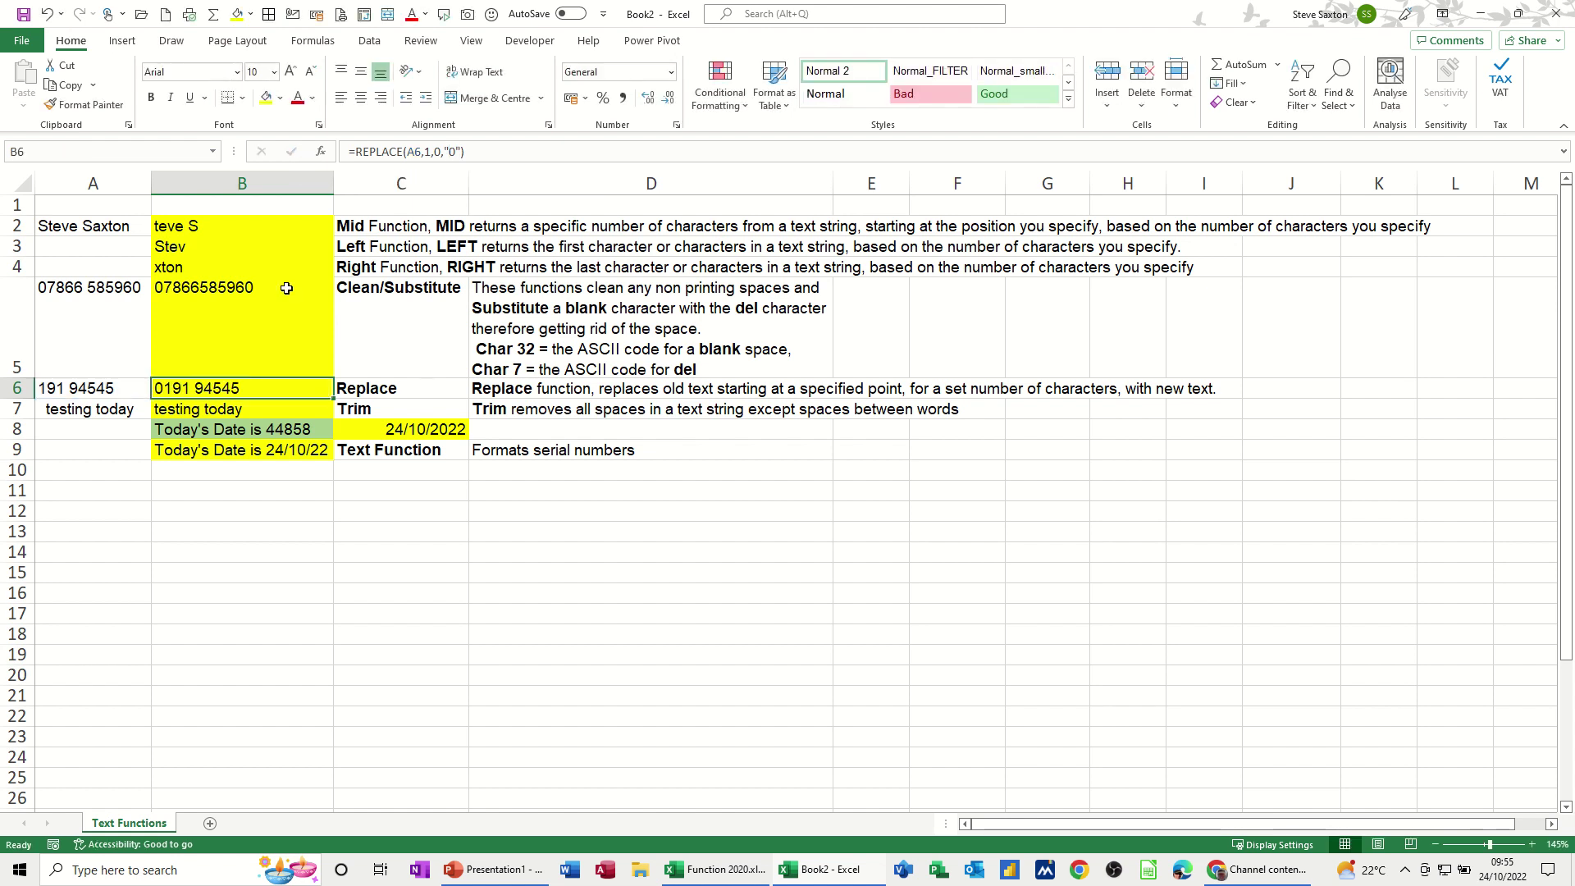
{"action": "left_click", "coordinate": [195, 415]}
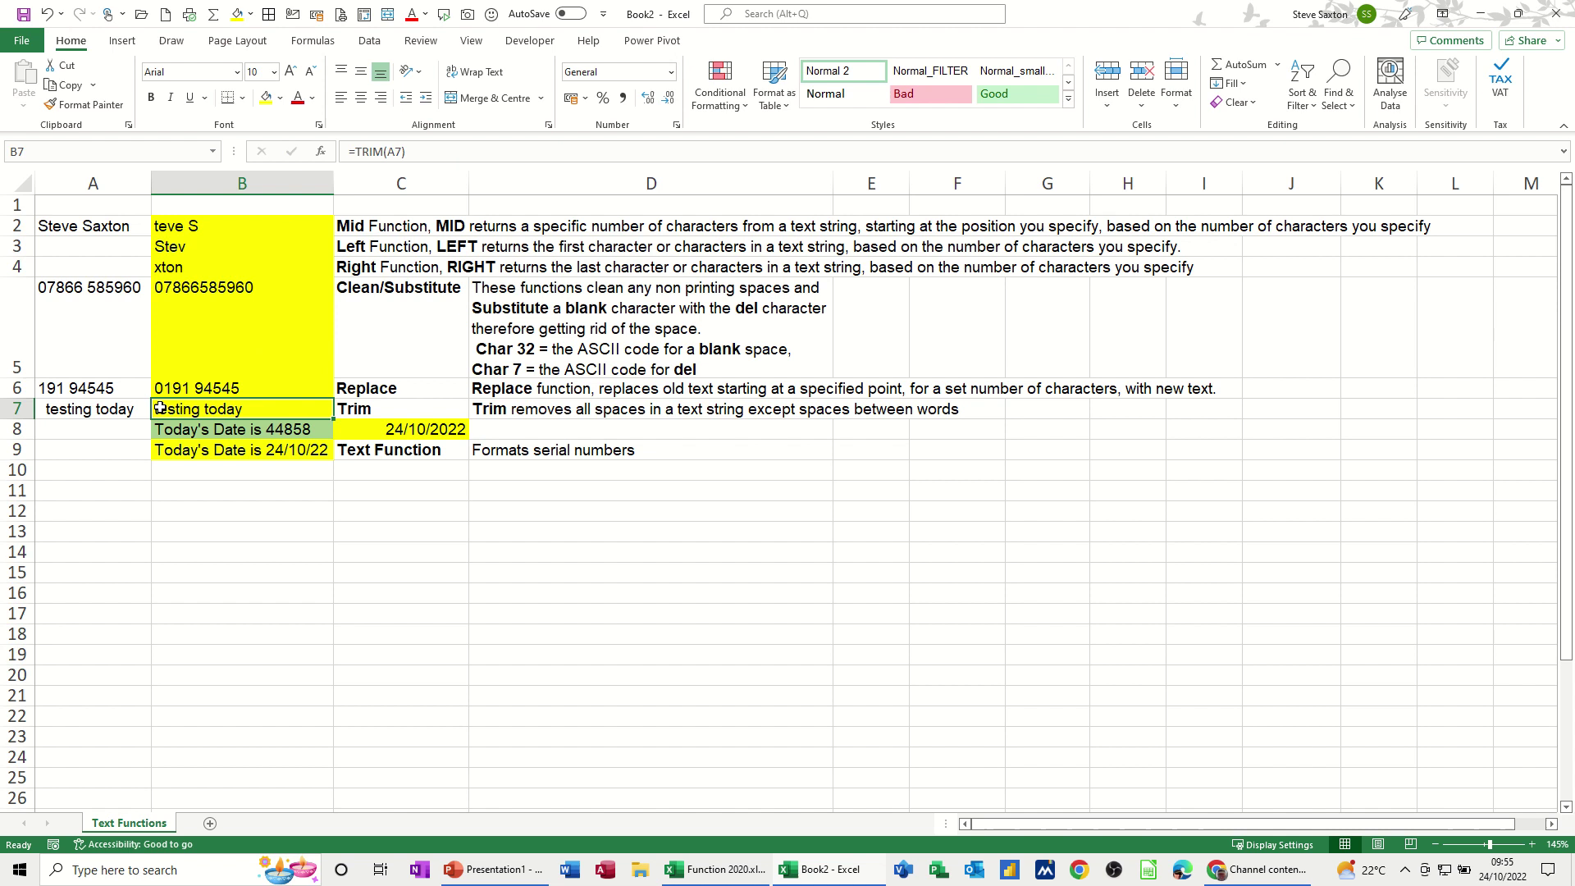
{"action": "left_click", "coordinate": [208, 431]}
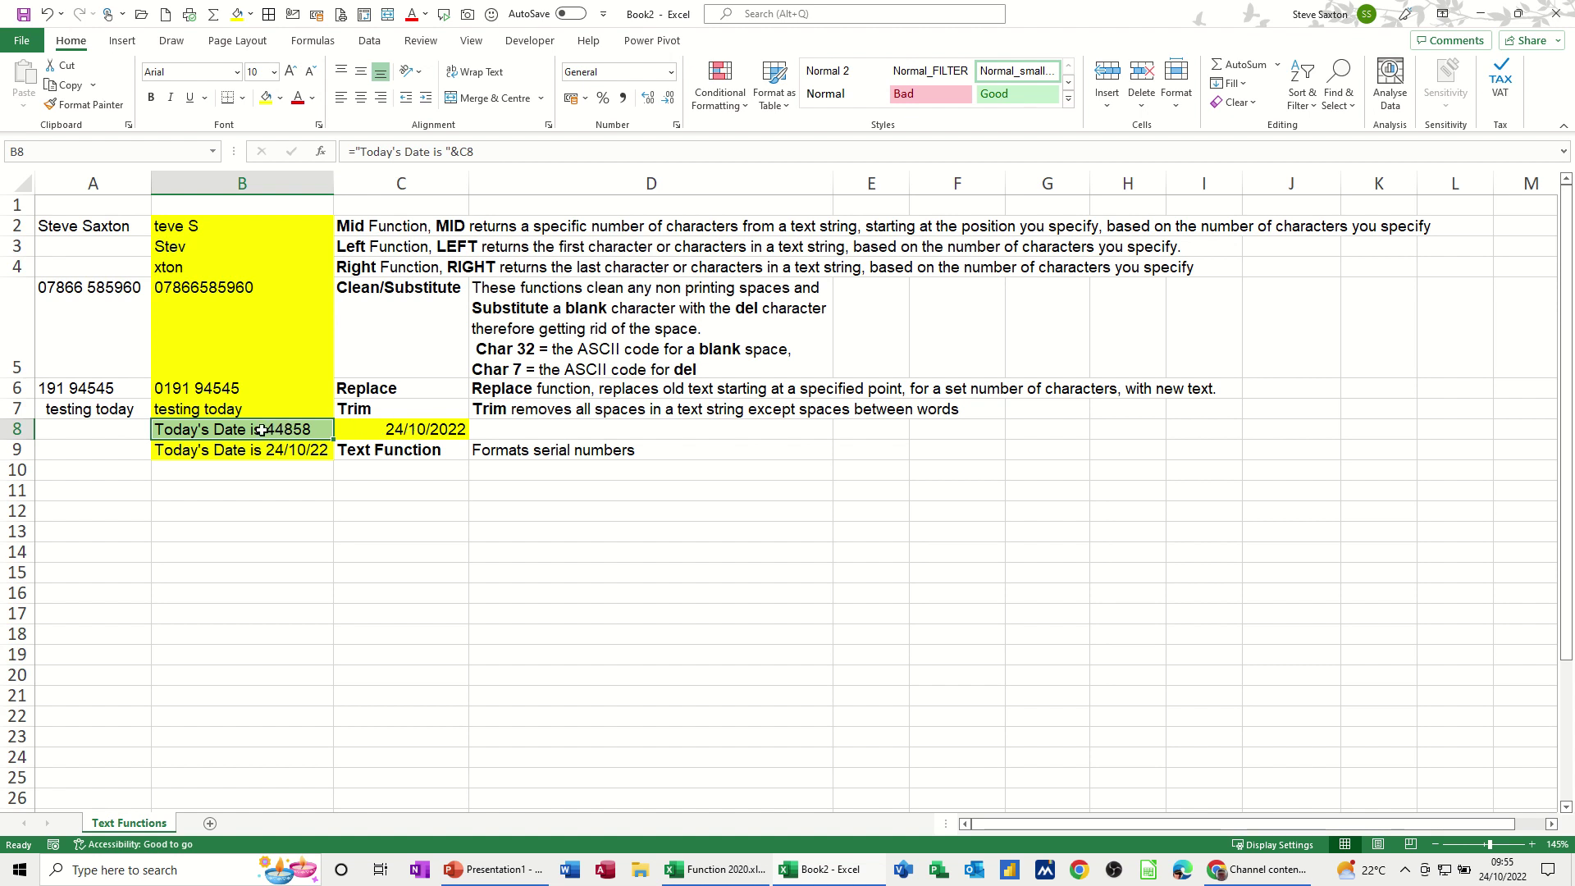
{"action": "left_click", "coordinate": [240, 453]}
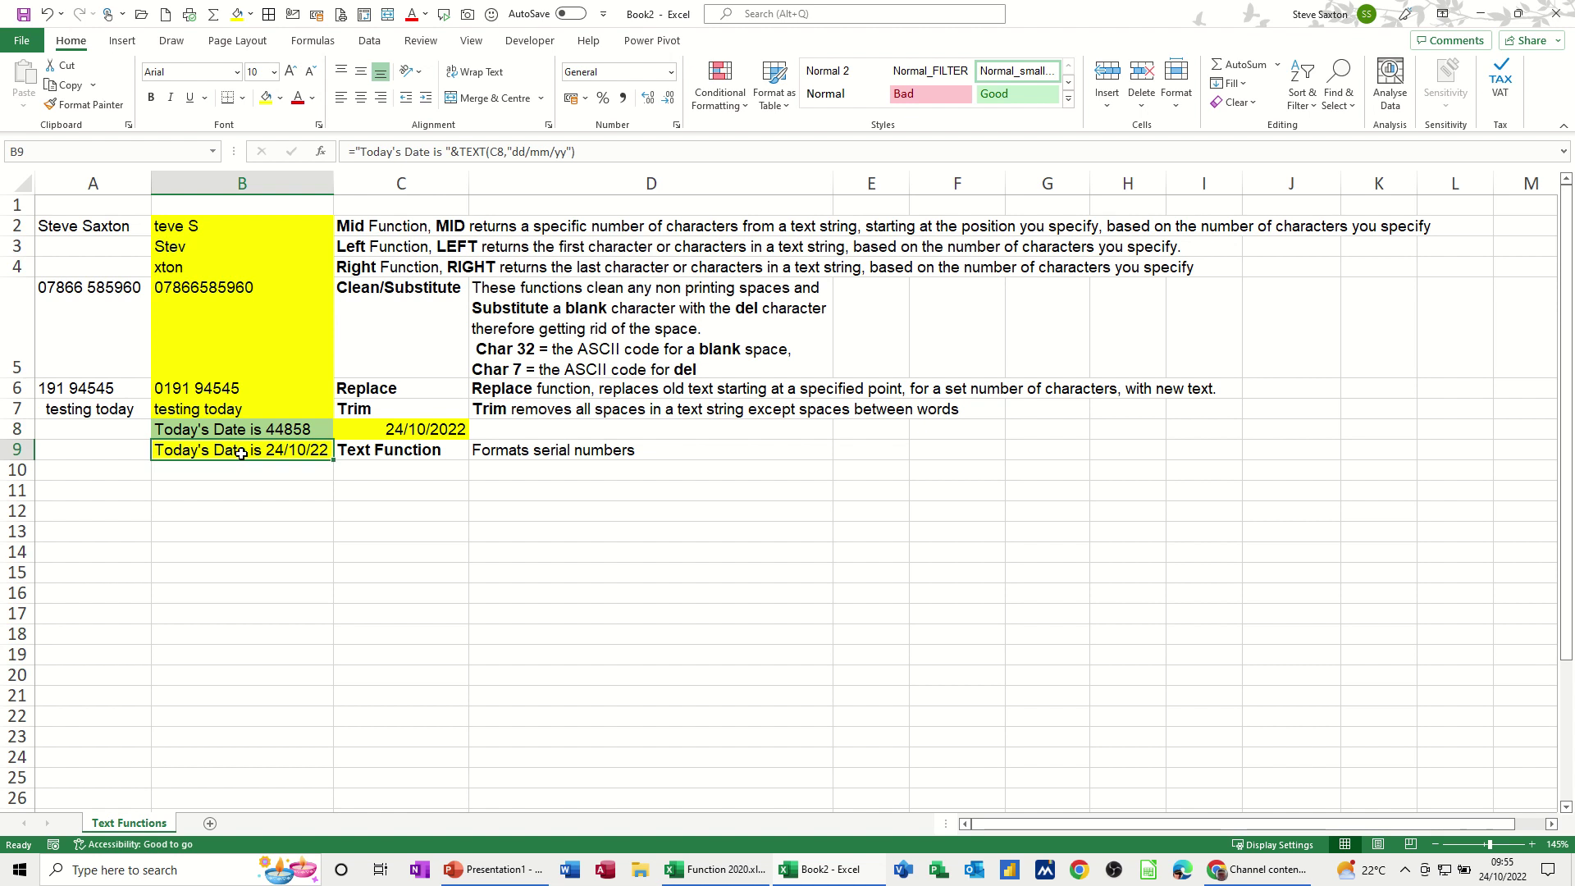
Step: Enter the labels Mid, Left and Right in A11:A13
{"action": "left_click", "coordinate": [106, 485]}
{"action": "type", "text": "Mi"}
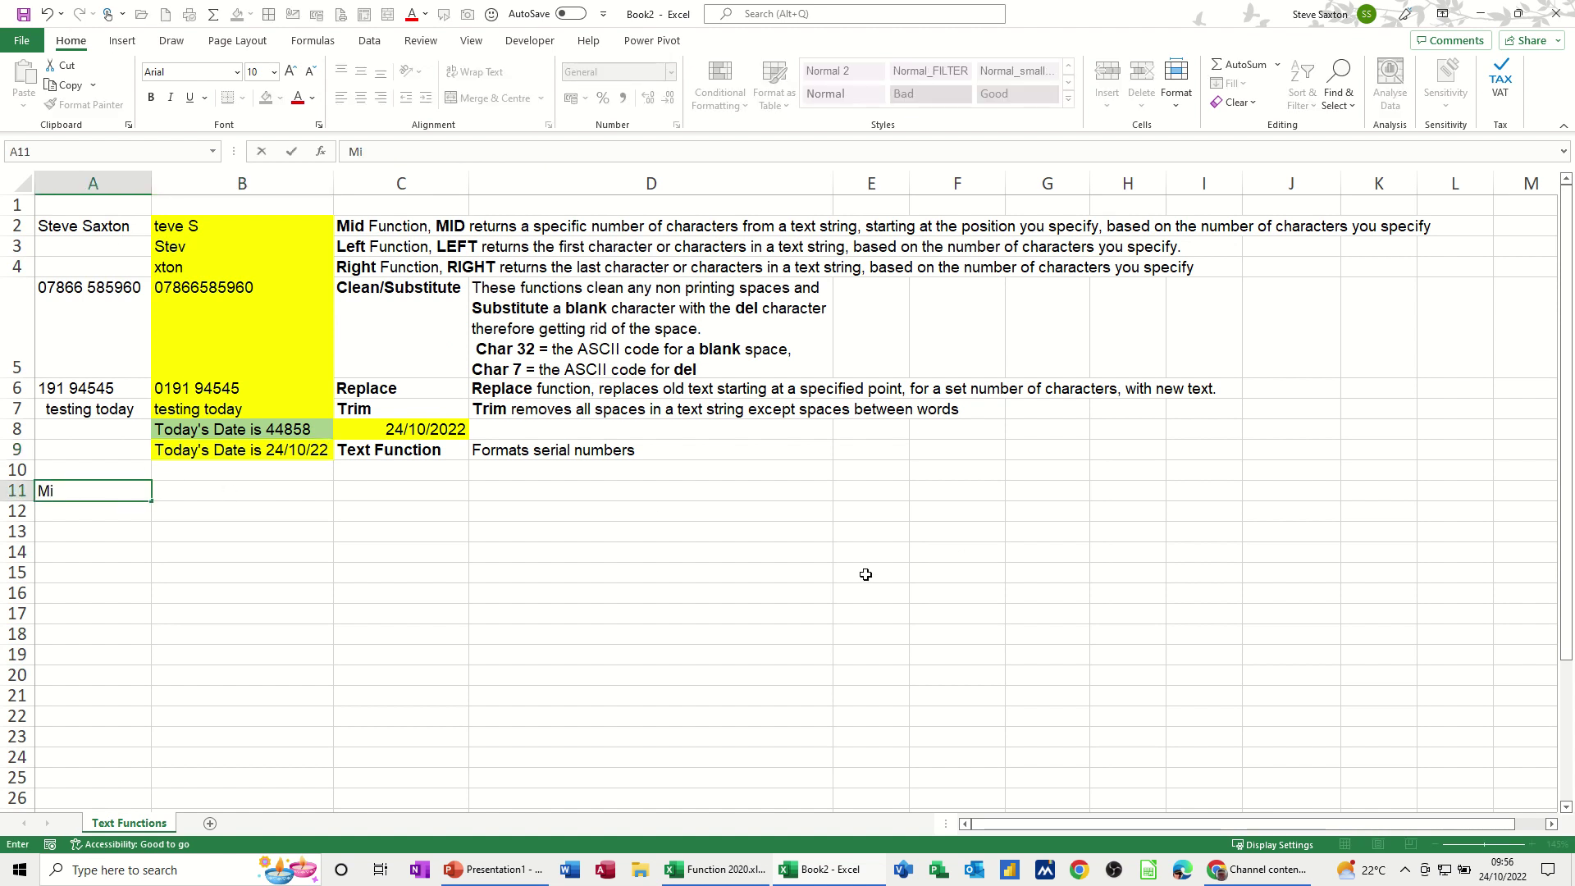
{"action": "type", "text": "d"}
{"action": "key", "text": "Return"}
{"action": "type", "text": "Left"}
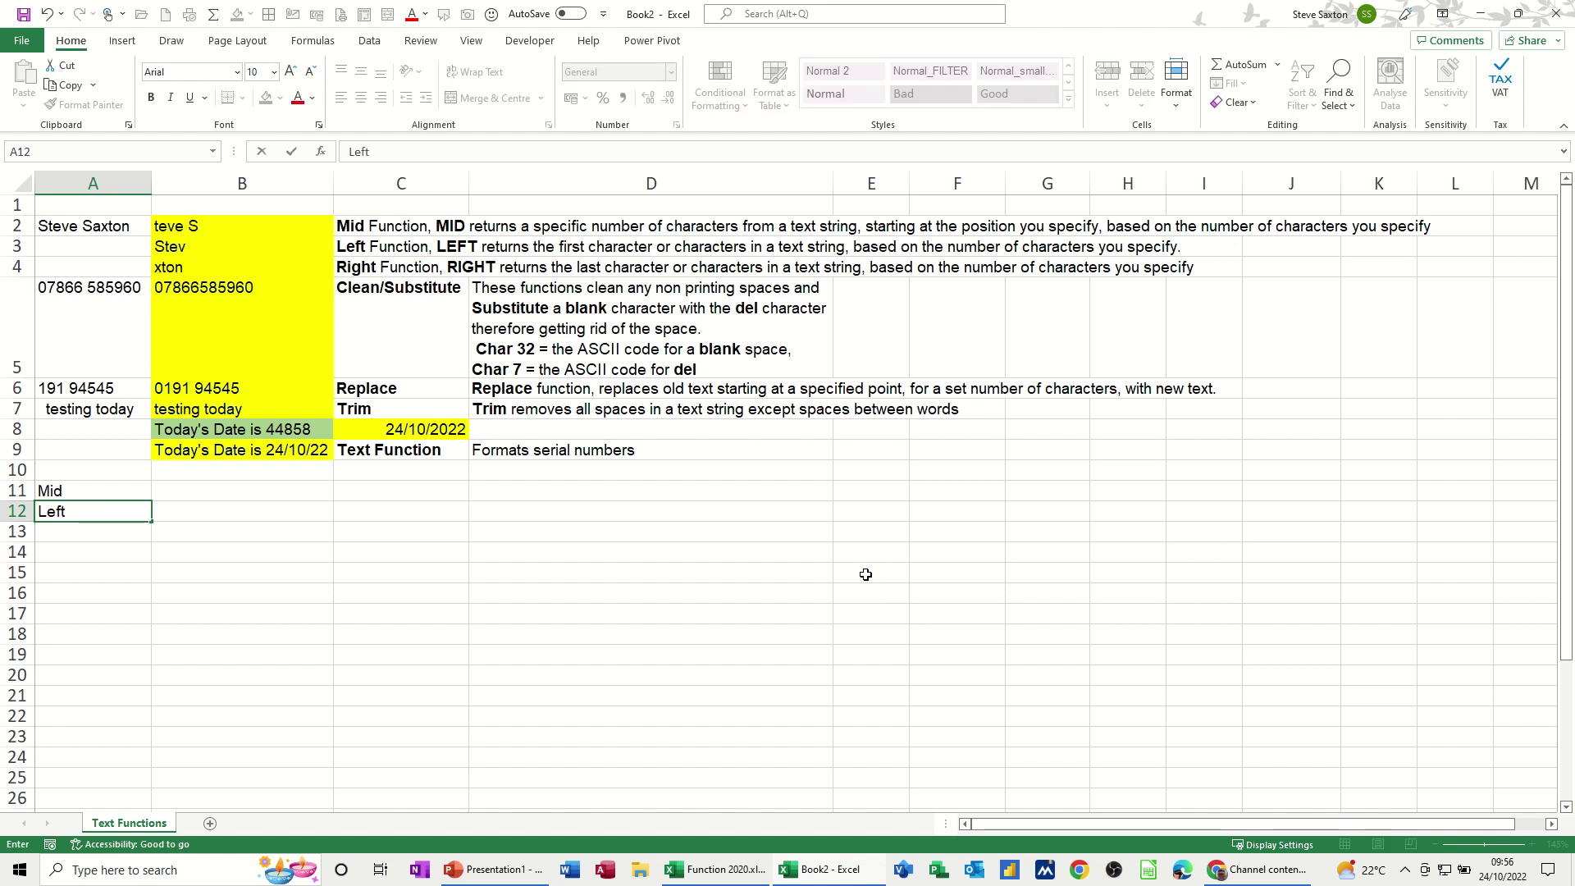
{"action": "key", "text": "Return"}
{"action": "type", "text": "Right"}
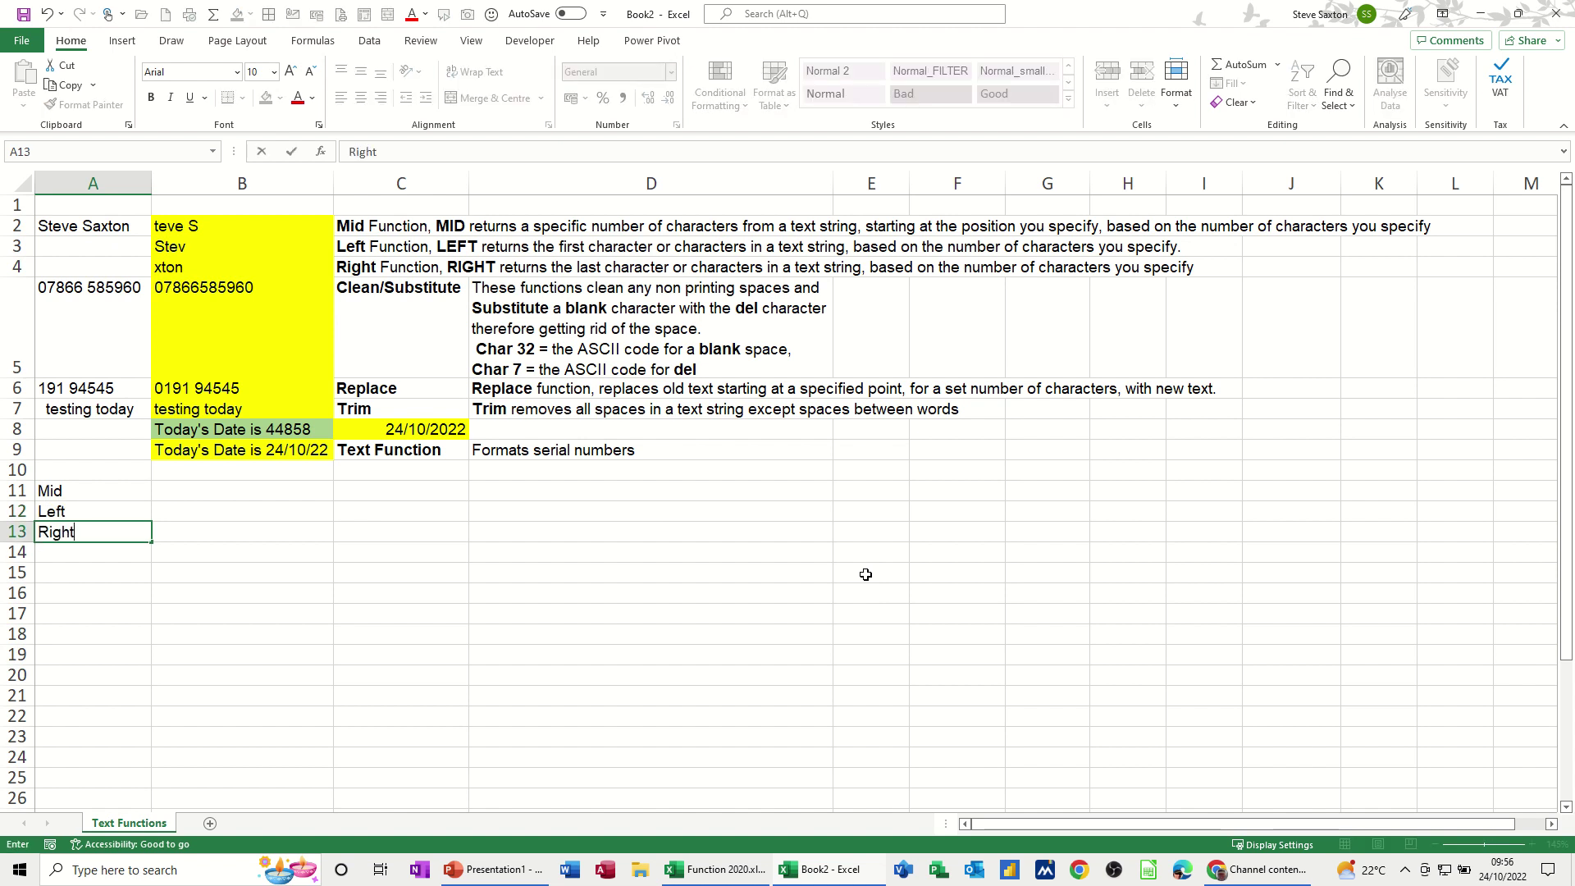
{"action": "key", "text": "Return"}
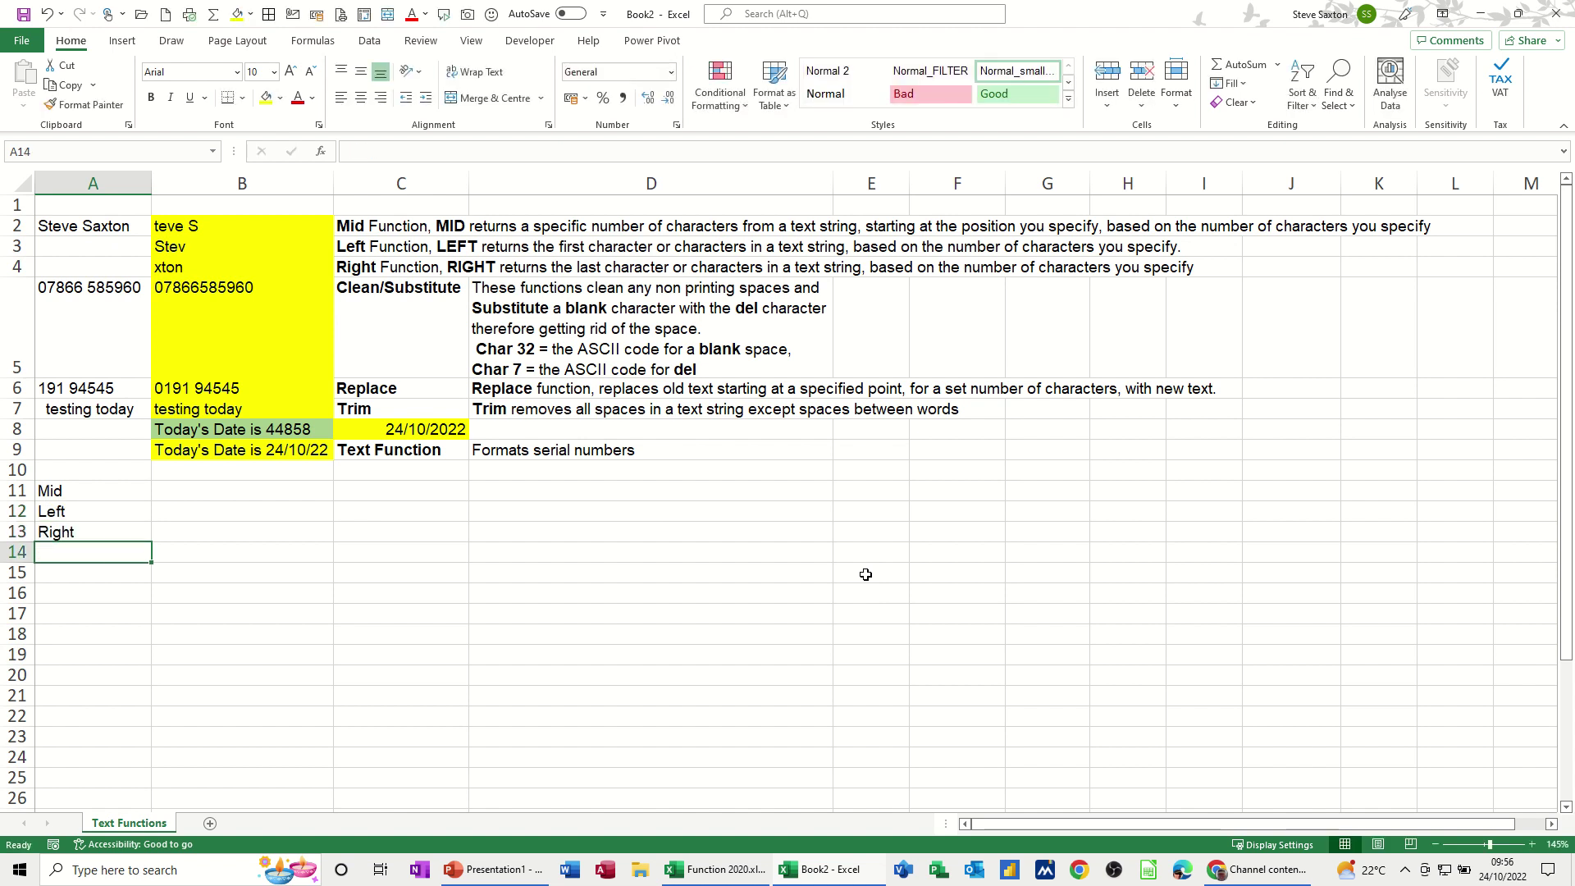
Step: Enter the labels Clean, Replace, Trim and Text in A14:A17
{"action": "type", "text": "Clean"}
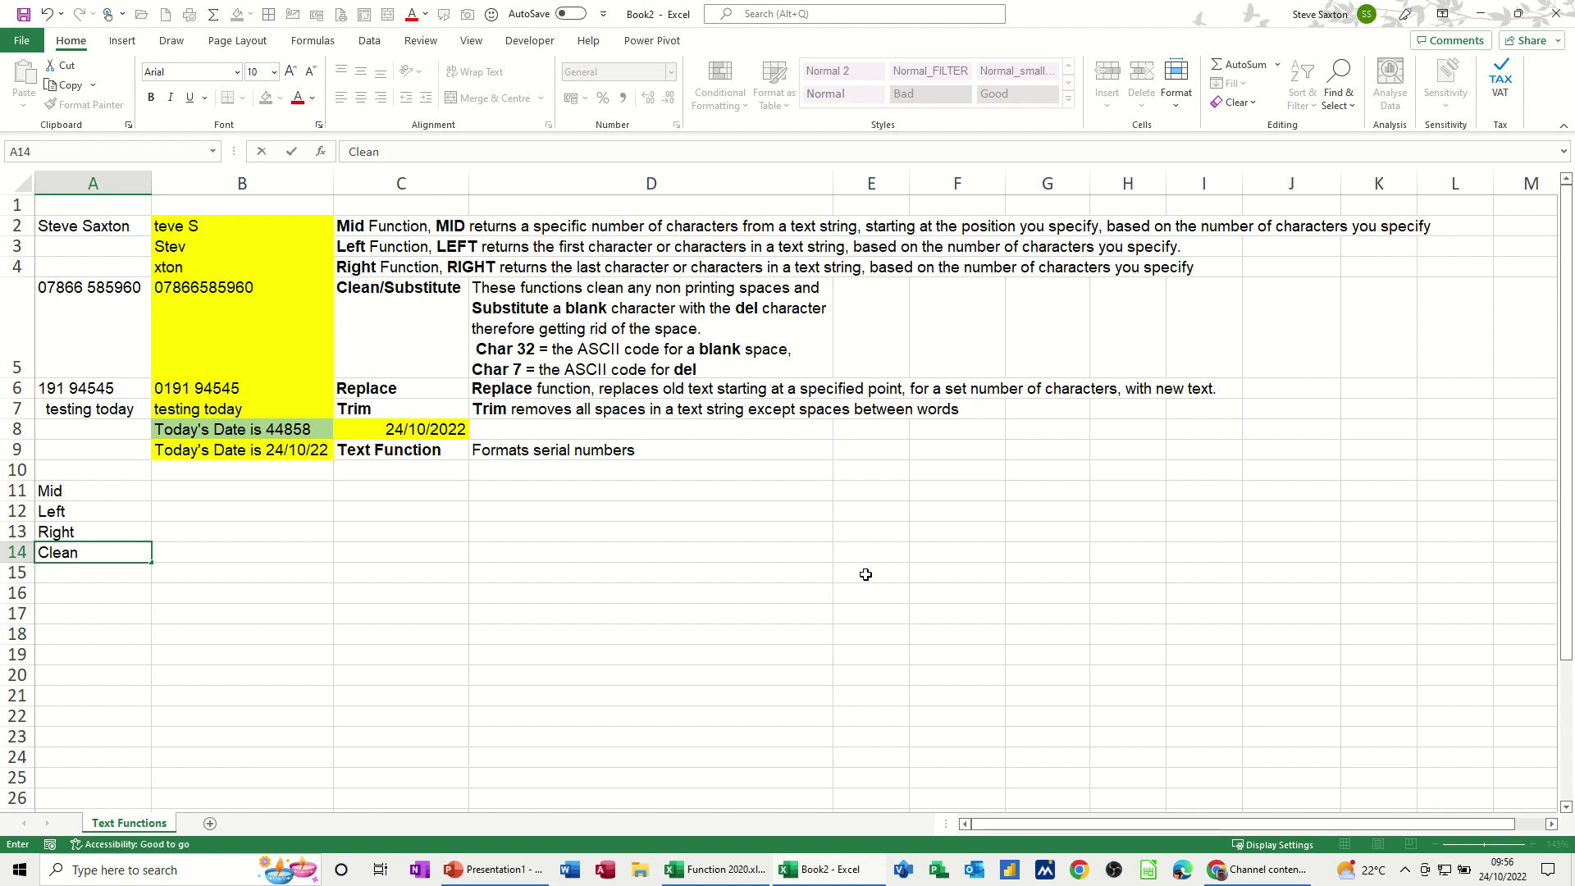
{"action": "key", "text": "Return"}
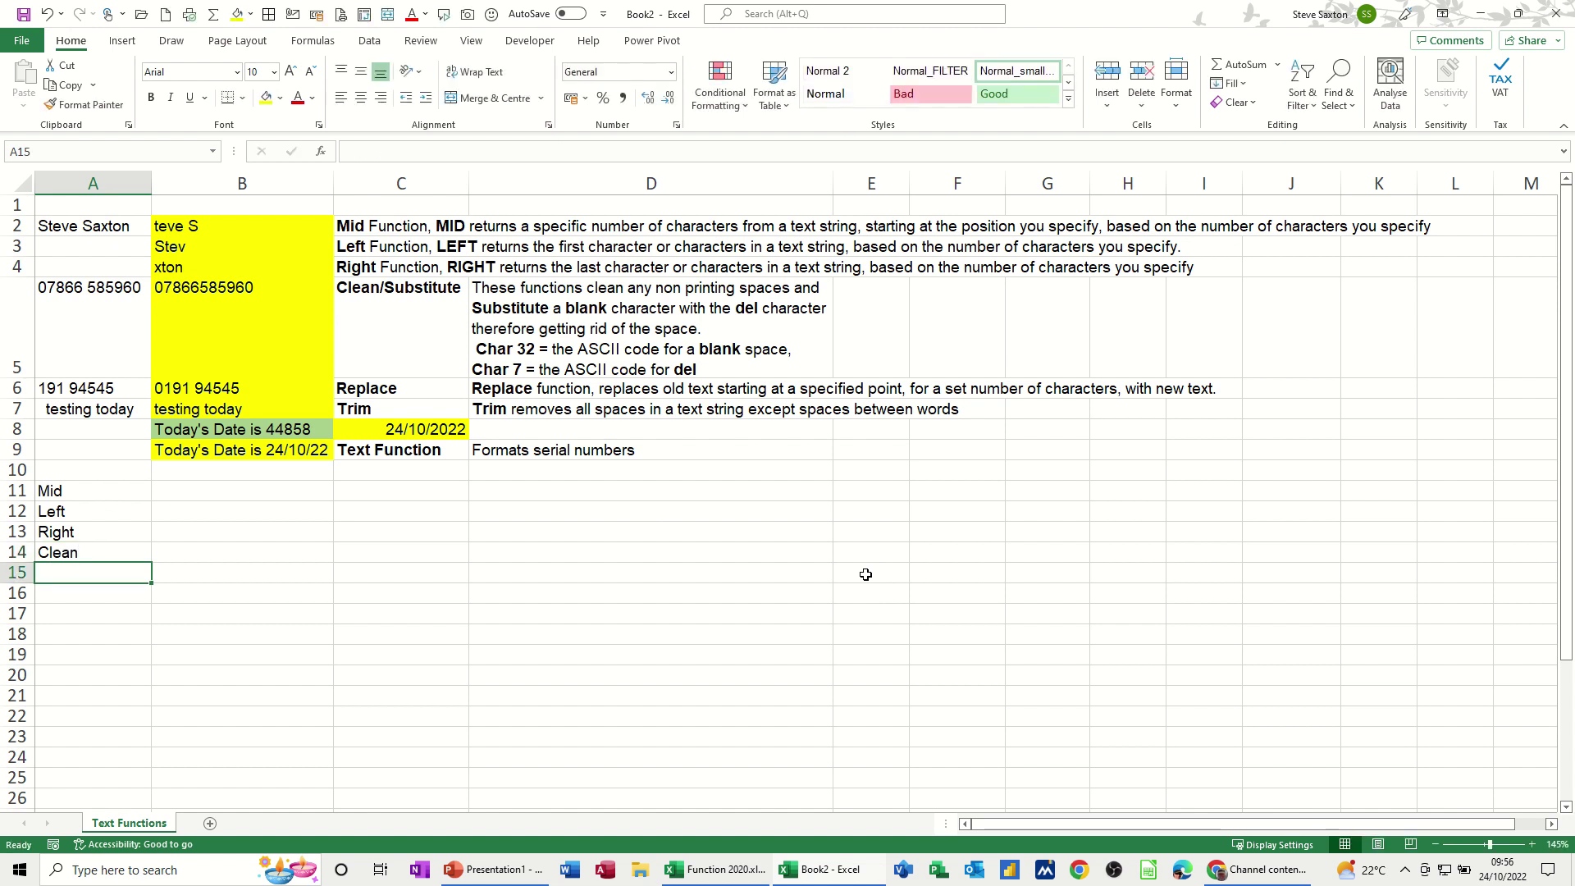
{"action": "type", "text": "Replace"}
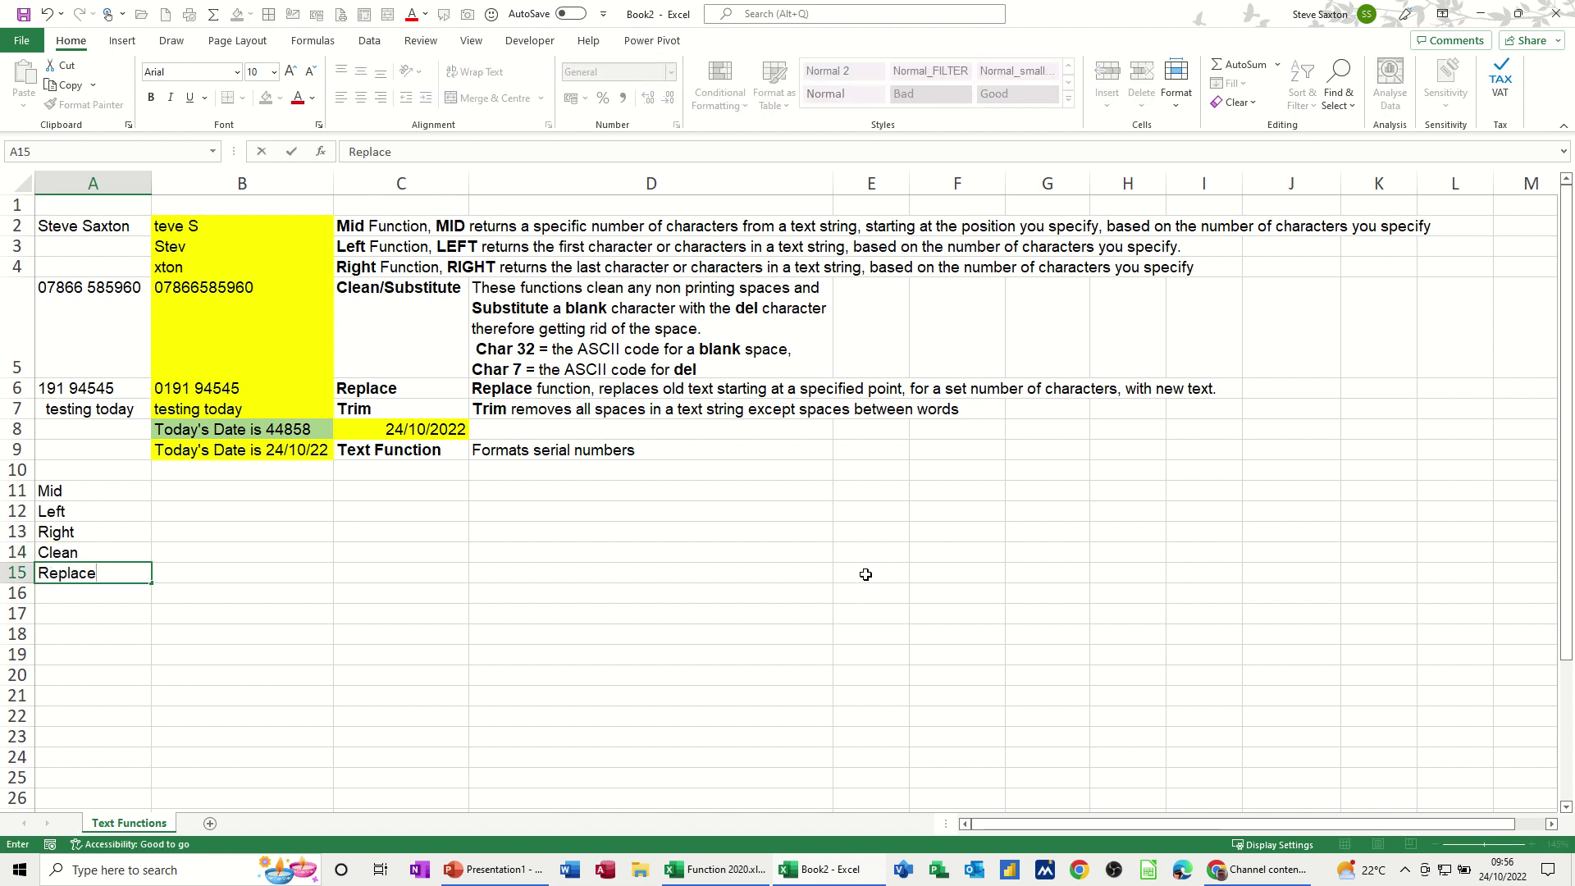
{"action": "key", "text": "Return"}
{"action": "type", "text": "Tr"}
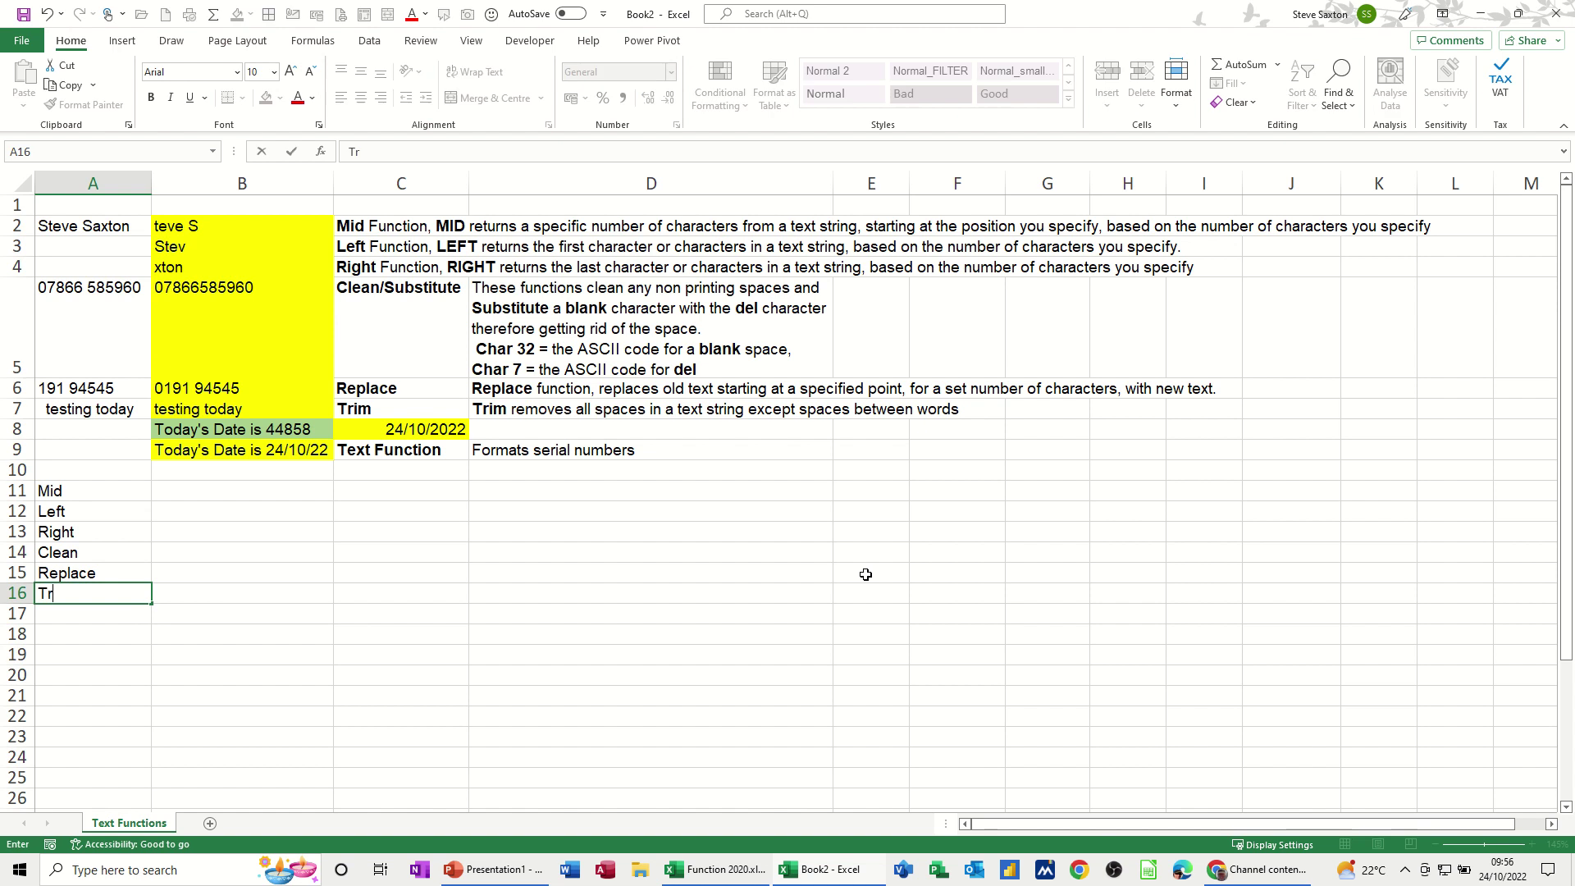
{"action": "type", "text": "im"}
{"action": "key", "text": "Return"}
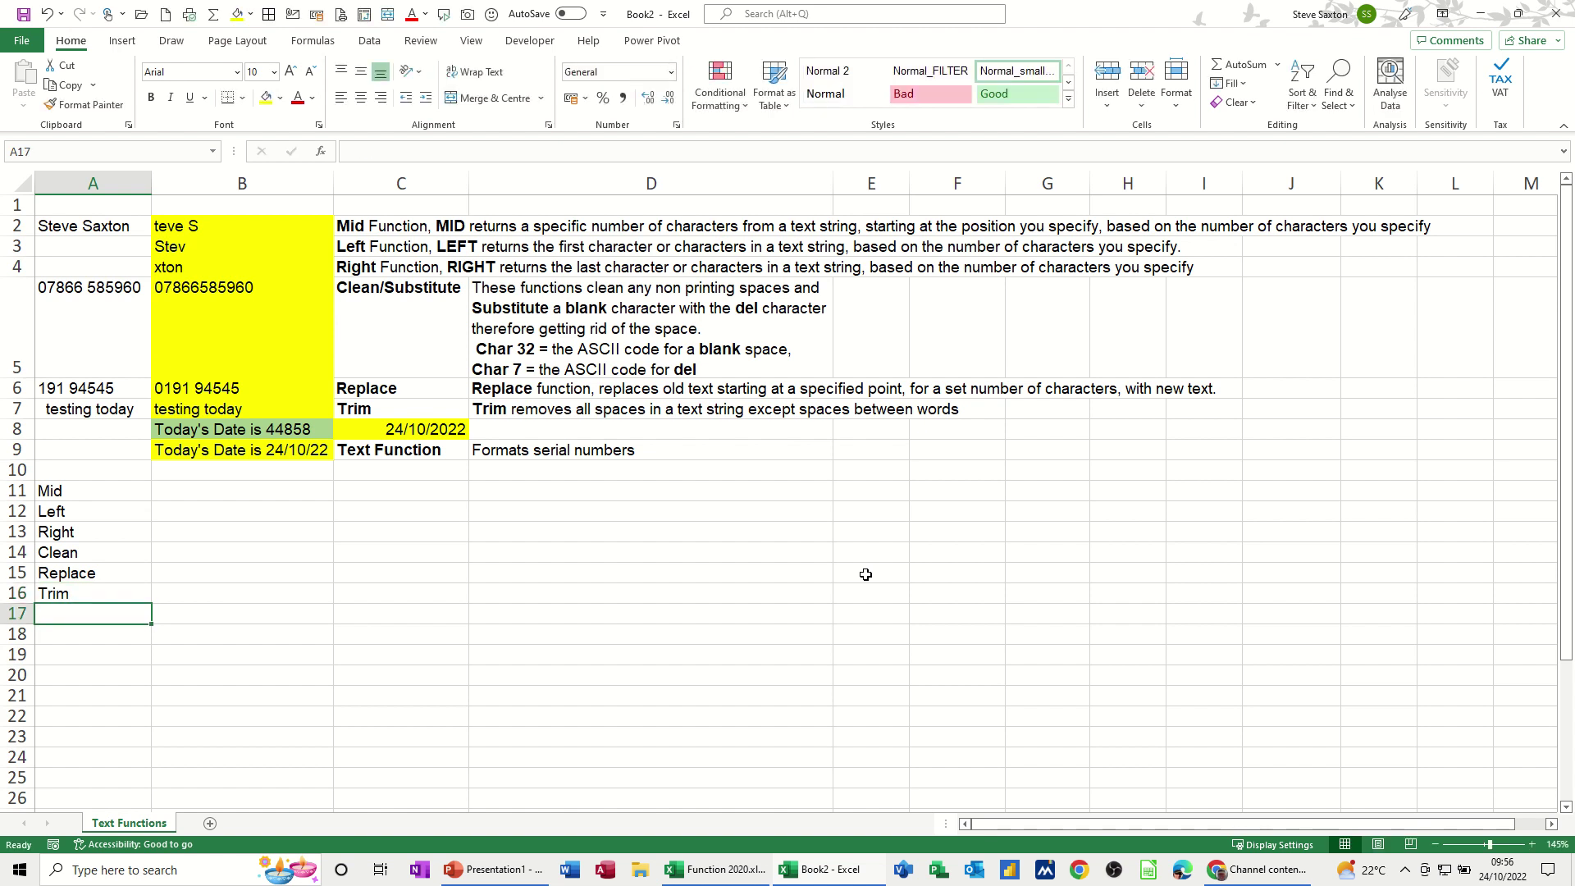
{"action": "type", "text": "Text"}
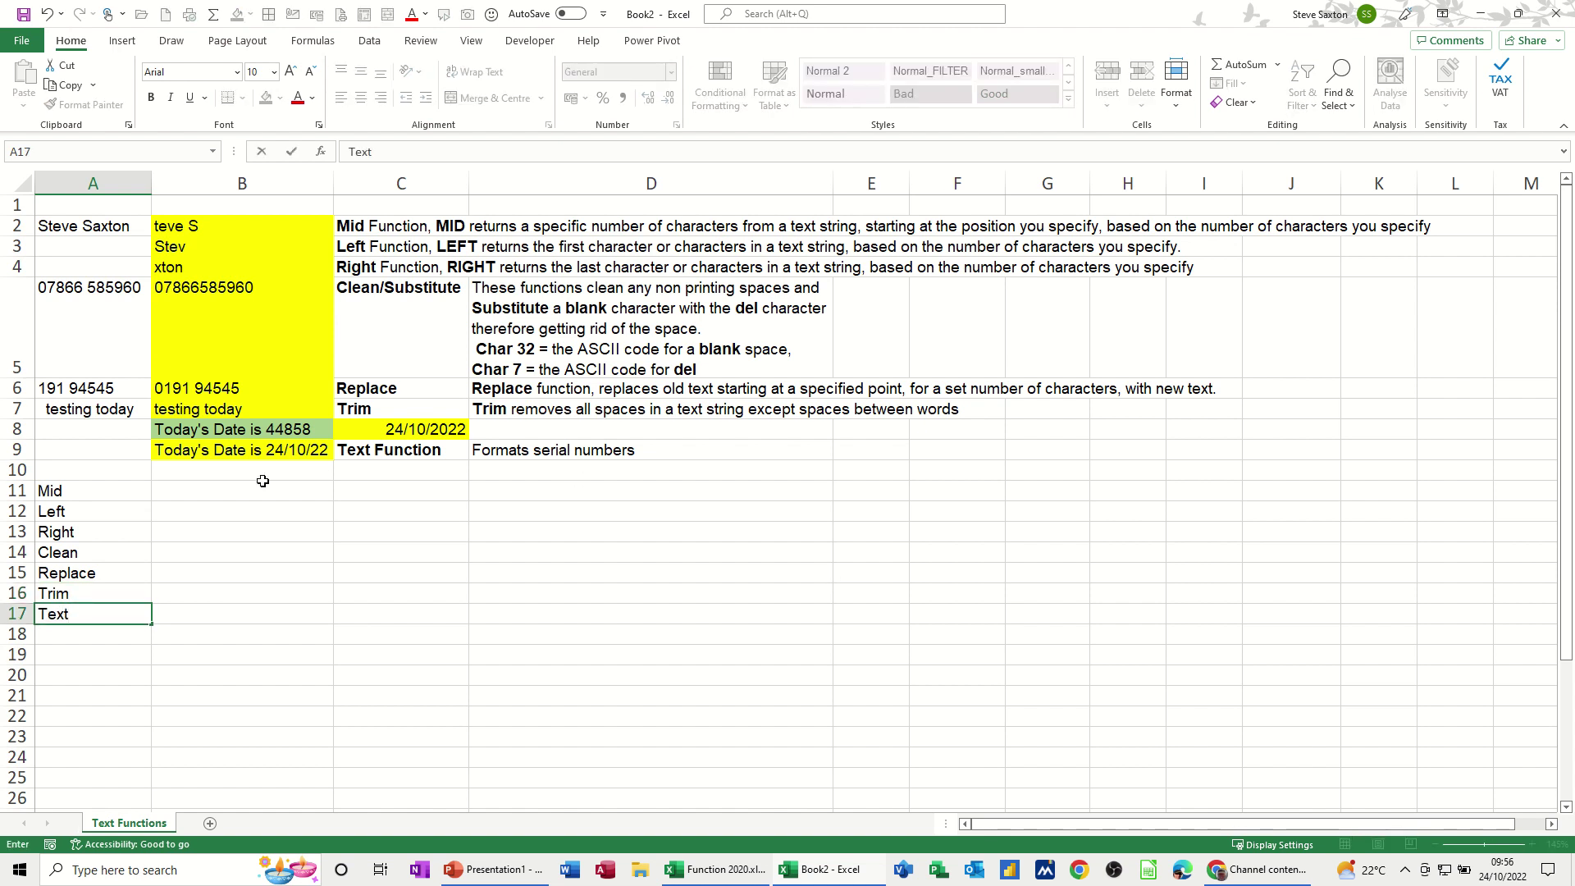
{"action": "left_click", "coordinate": [233, 489]}
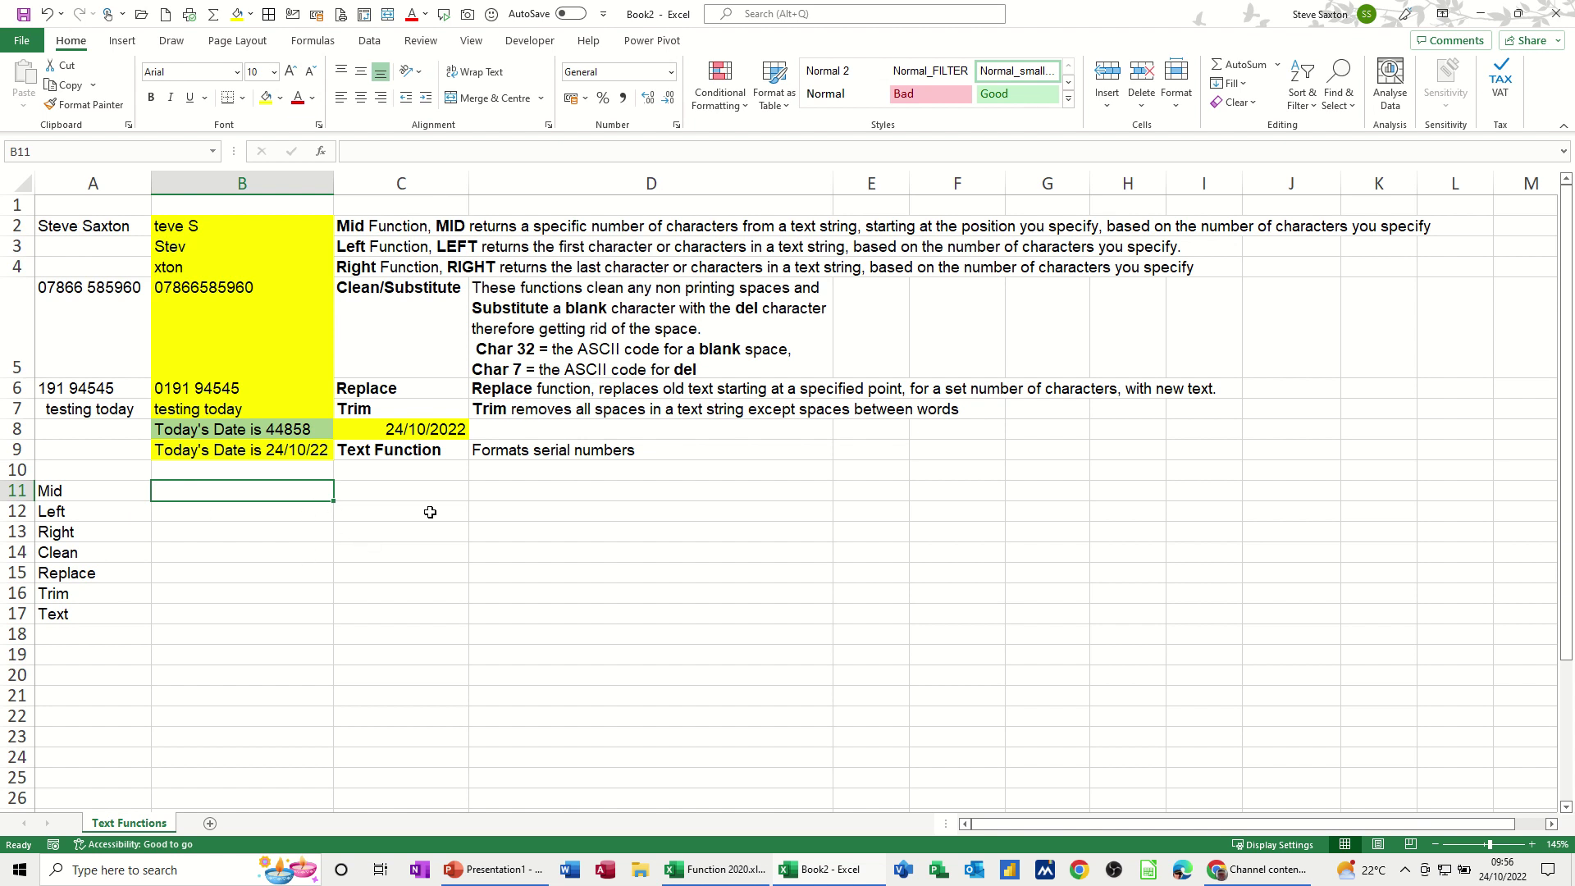
Step: Enter =MID(A2,2,6) in B11 so it returns "teve S"
{"action": "type", "text": "="}
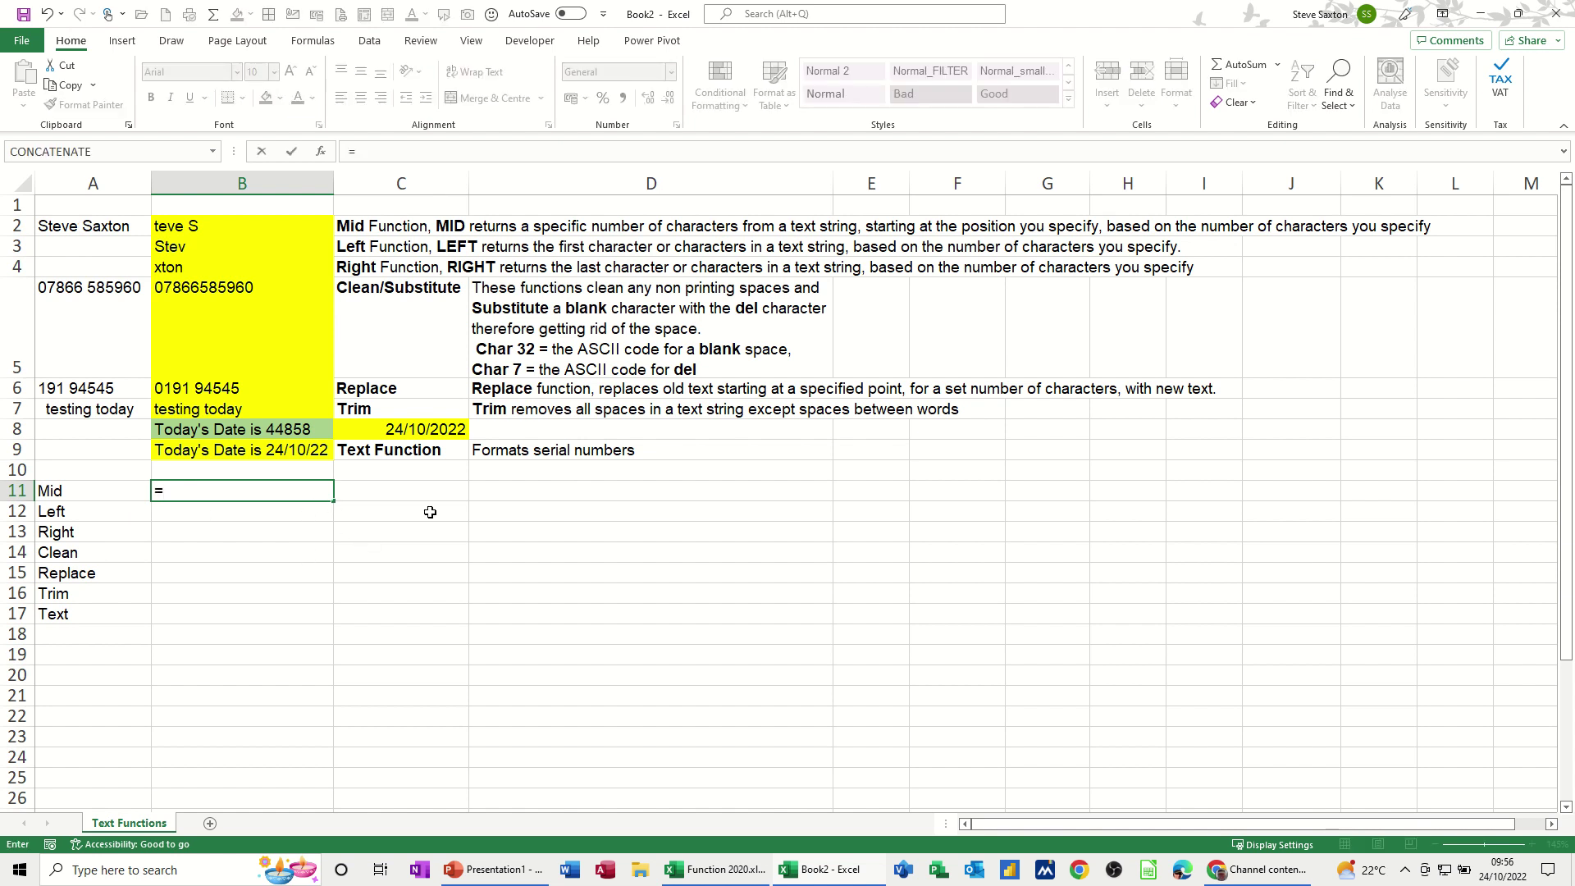
{"action": "type", "text": "mid("}
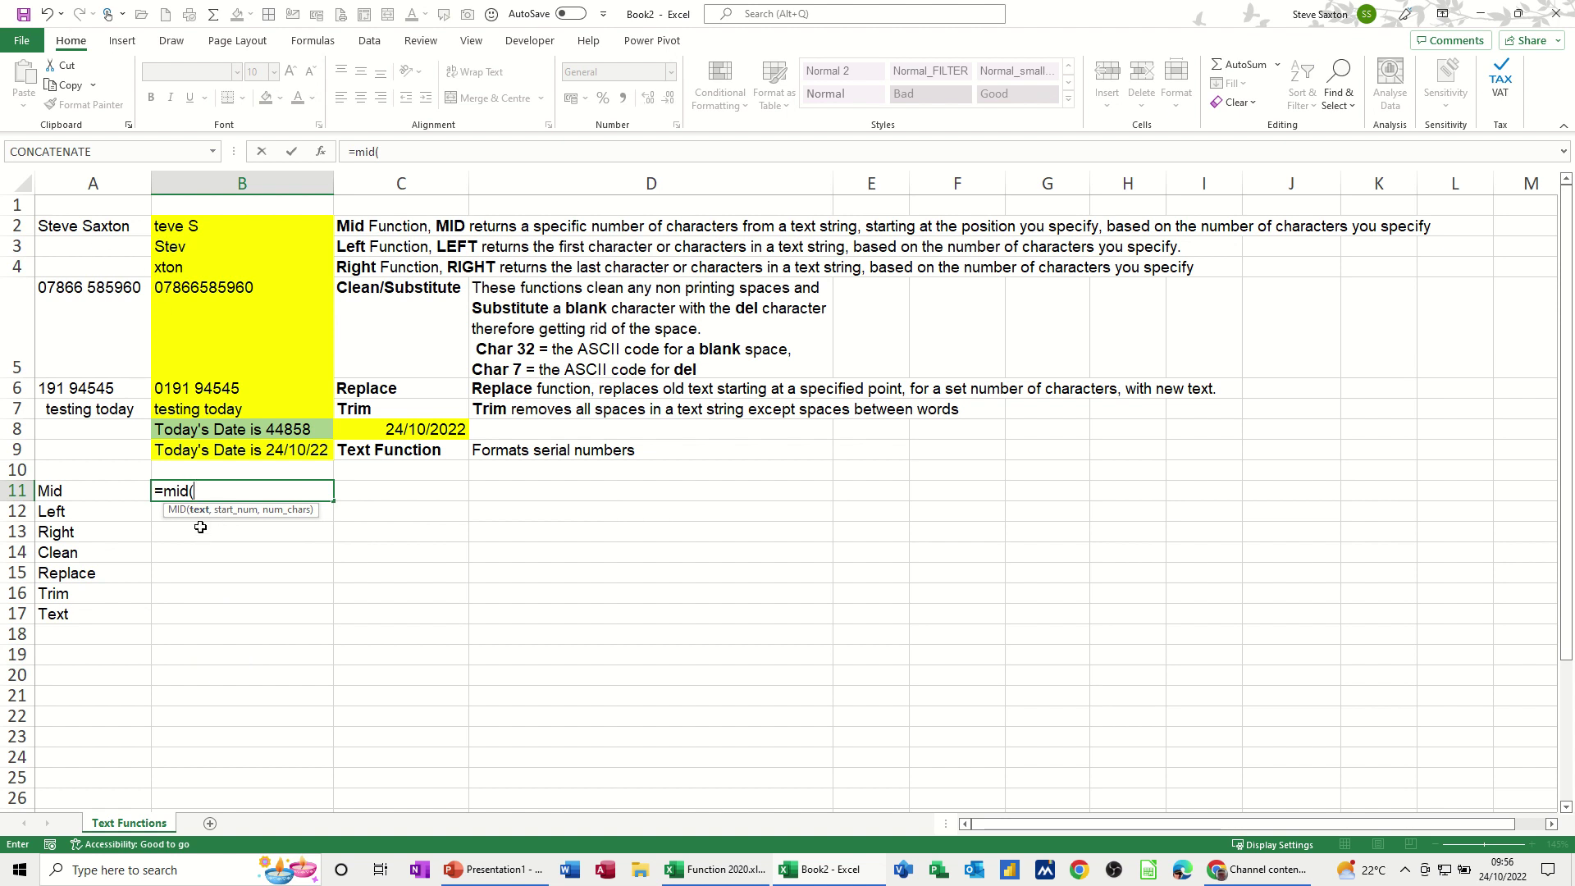
{"action": "left_click", "coordinate": [69, 227]}
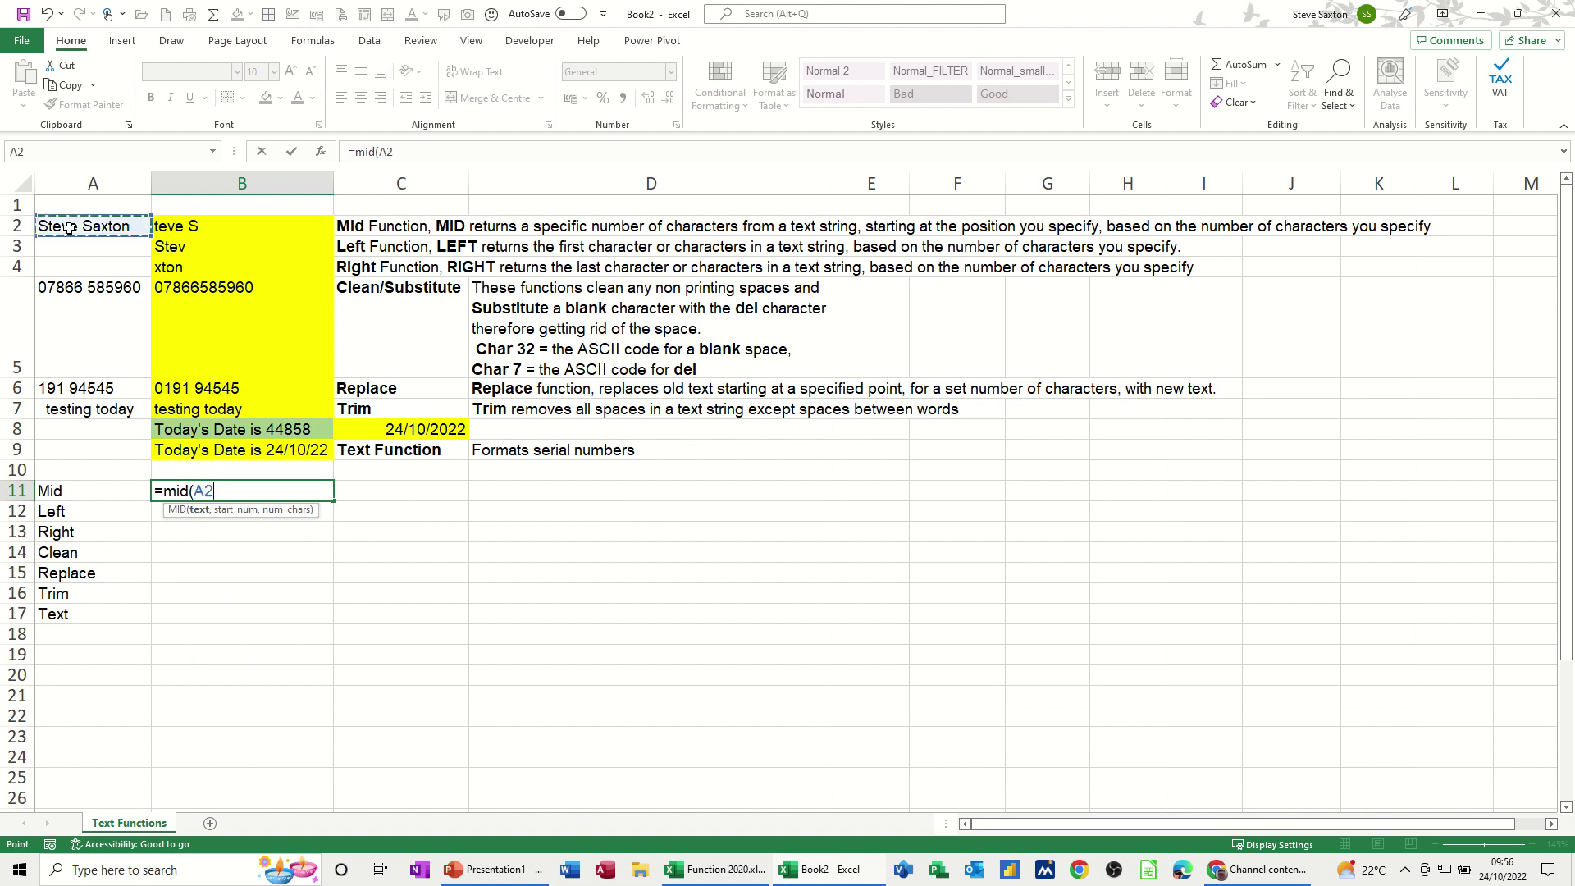
{"action": "type", "text": ",2,"}
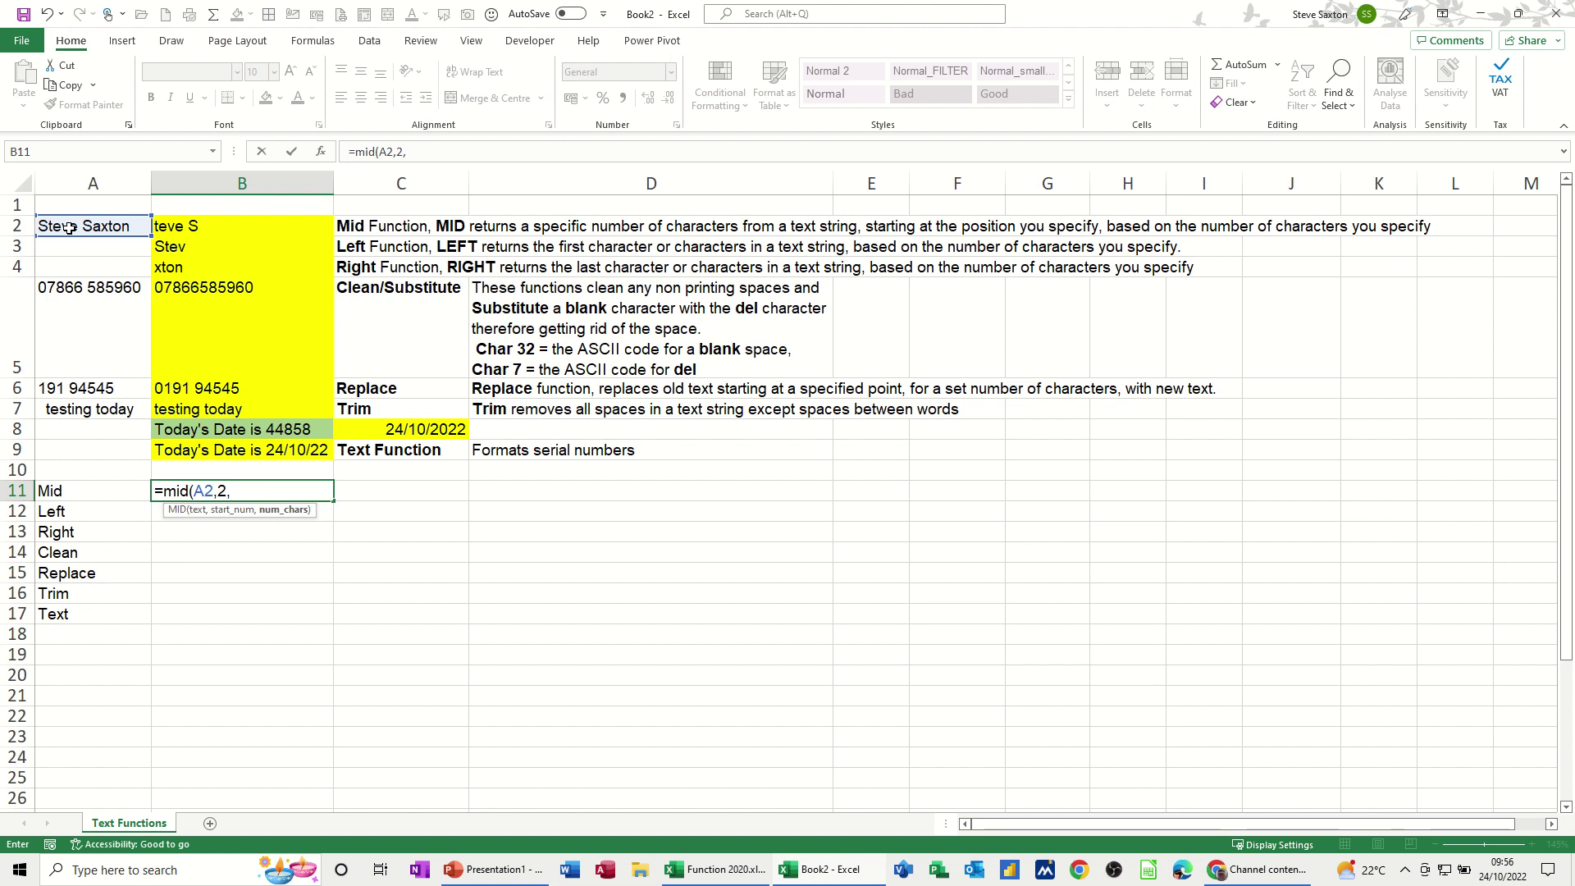
{"action": "type", "text": "6)"}
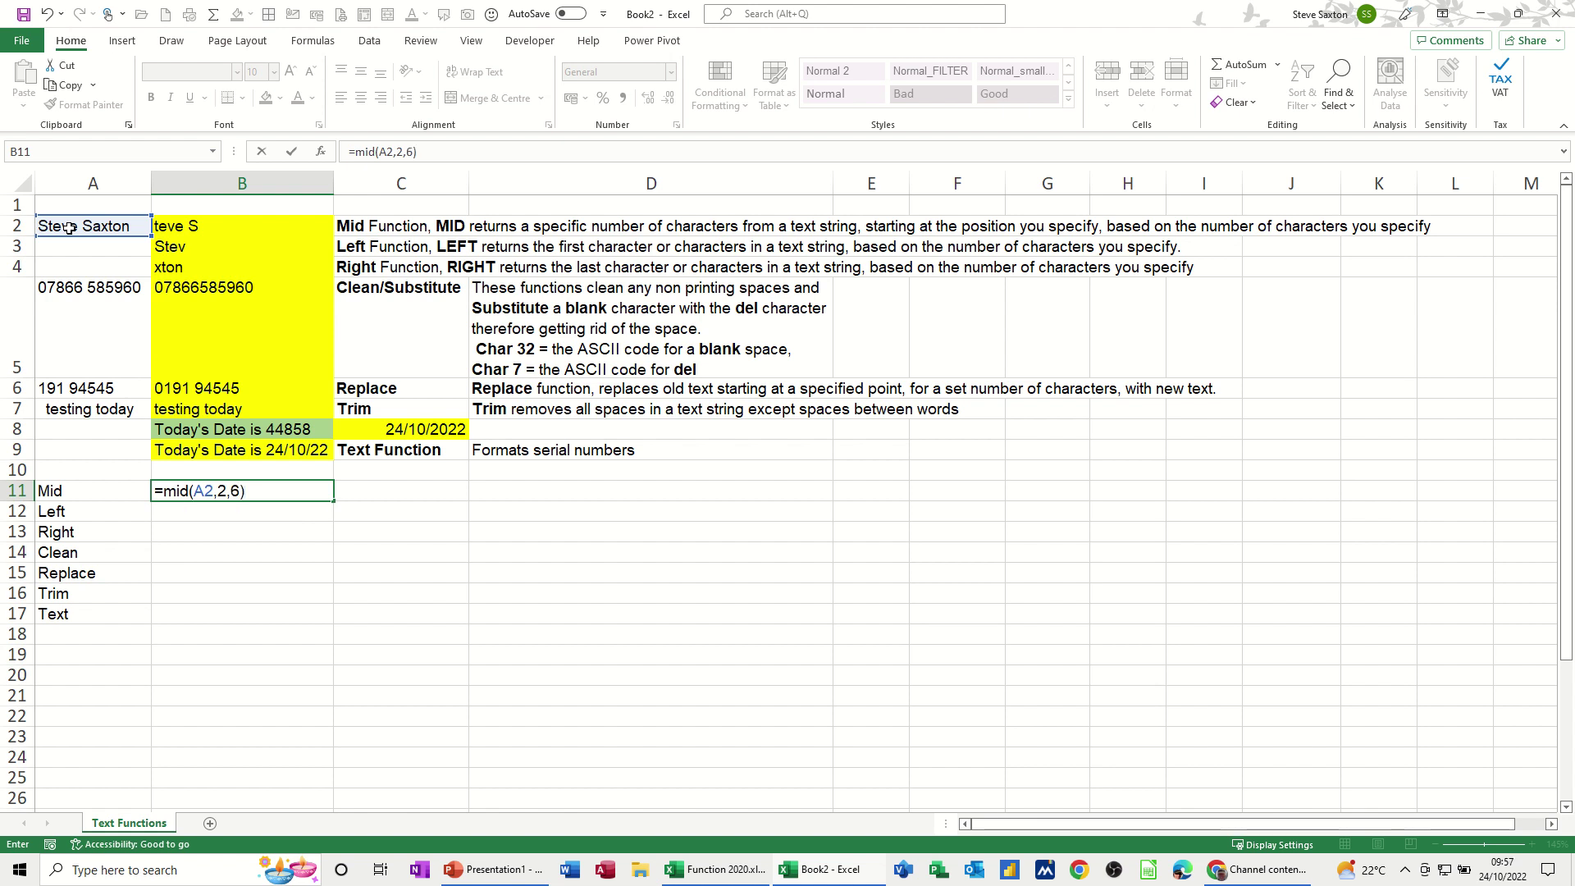
{"action": "left_click", "coordinate": [292, 152]}
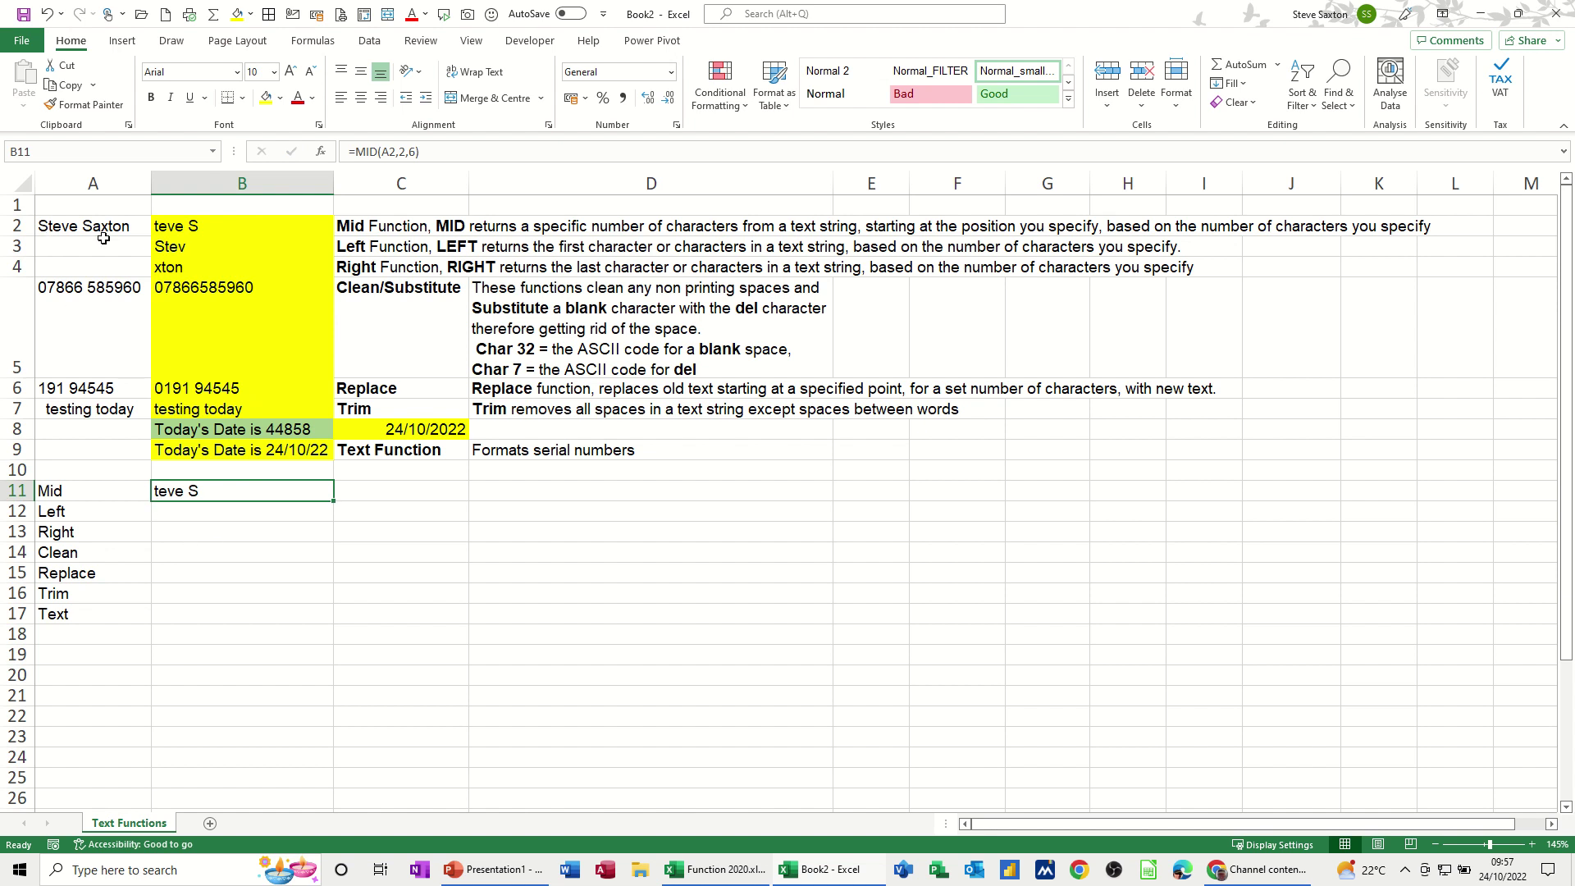
Step: Enter =LEFT(A2,6) in B12 to return the first six characters of the name
{"action": "left_click", "coordinate": [203, 511]}
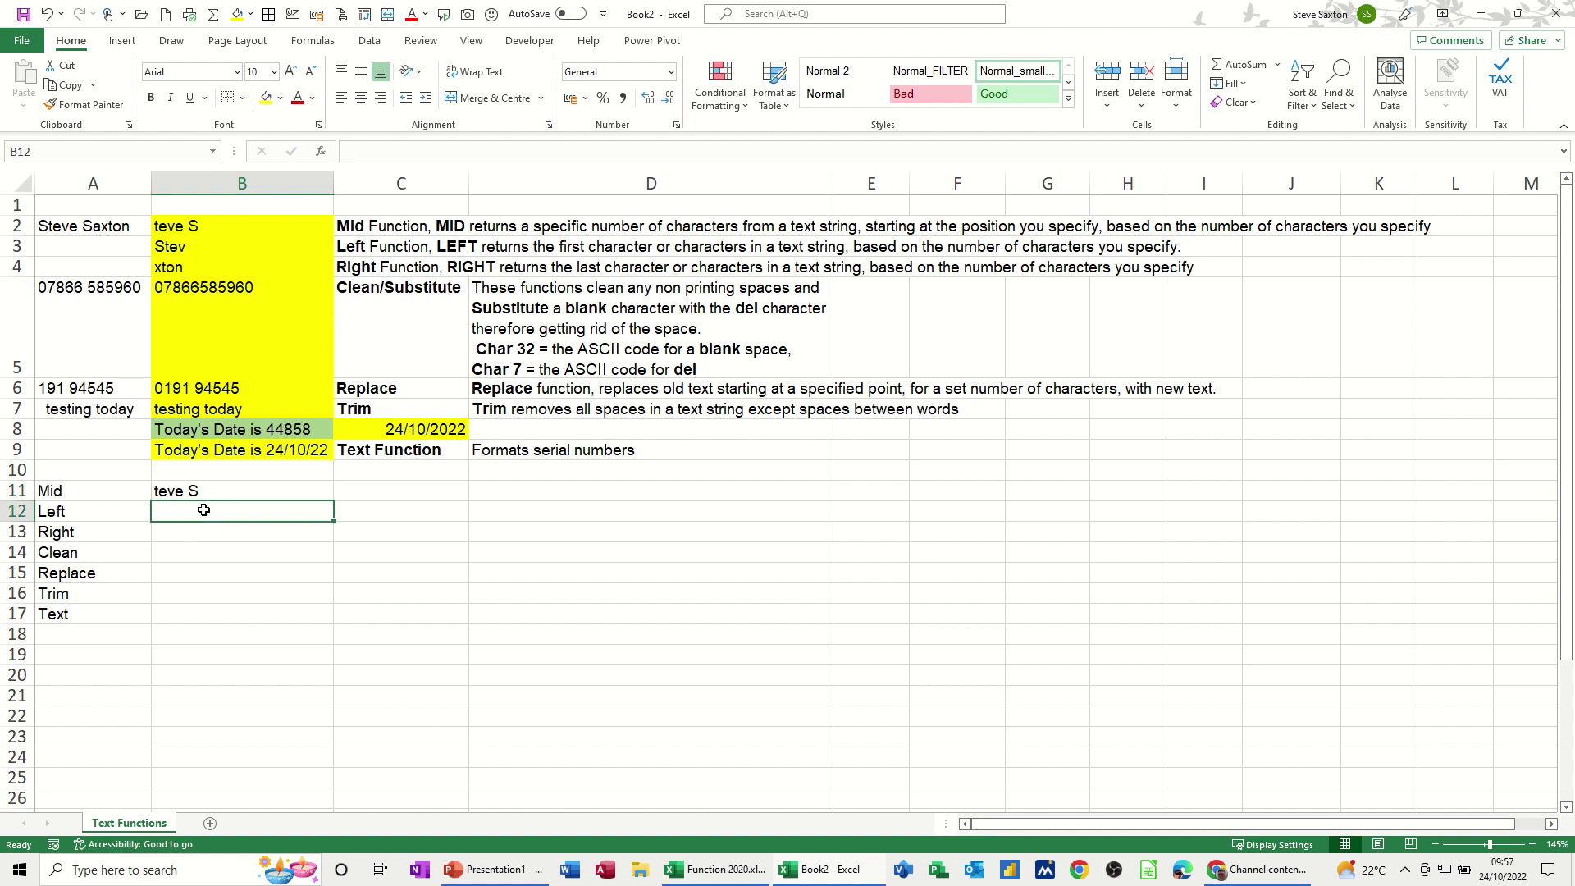
{"action": "type", "text": "=left("}
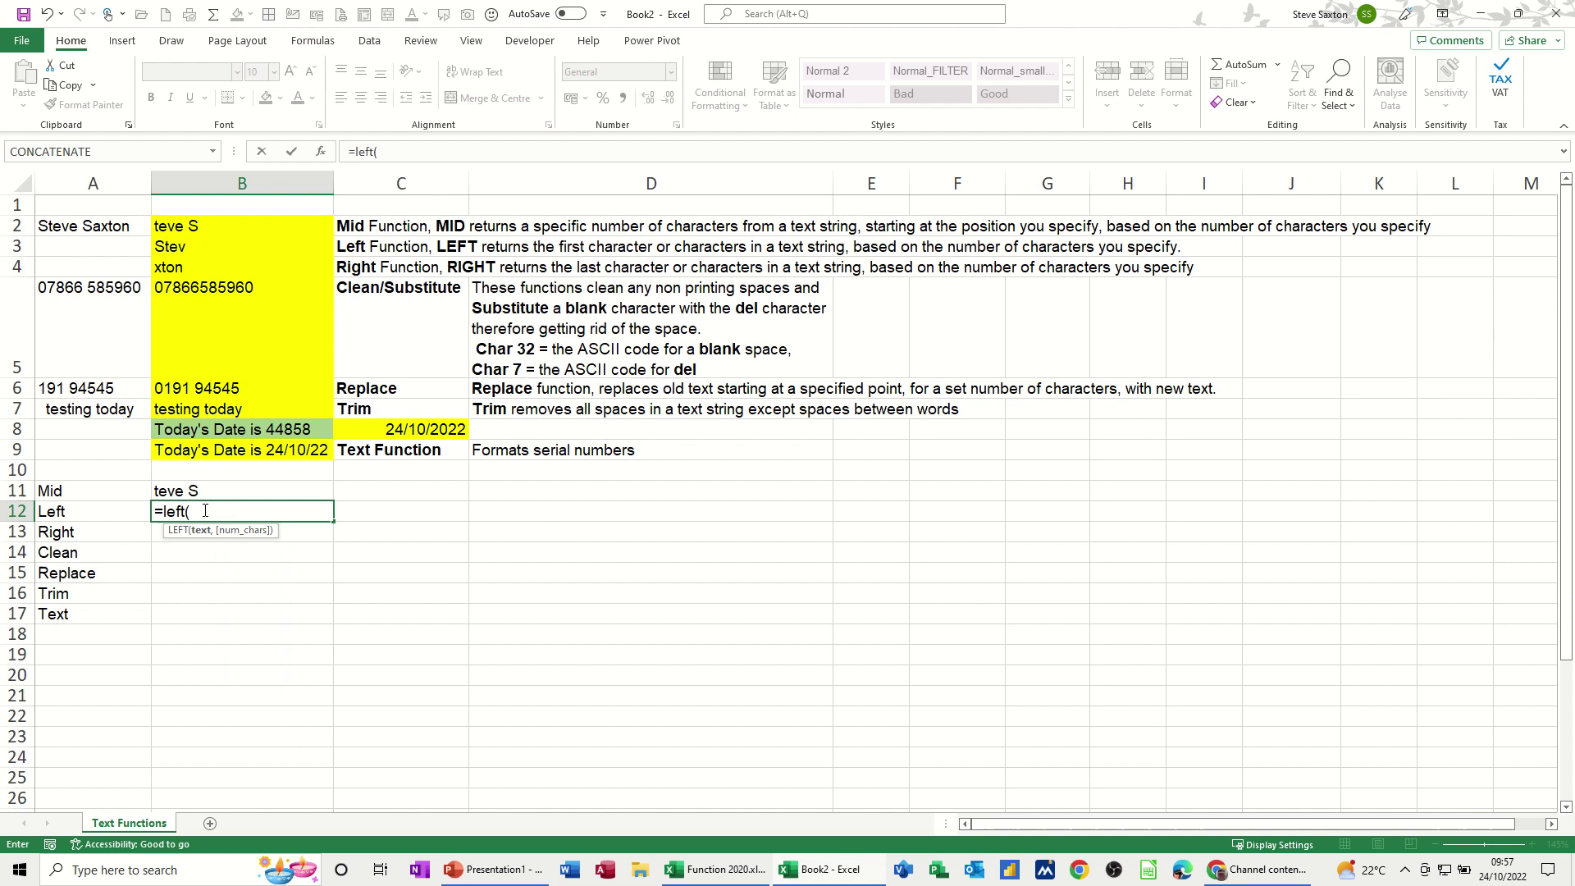
{"action": "left_click", "coordinate": [83, 228]}
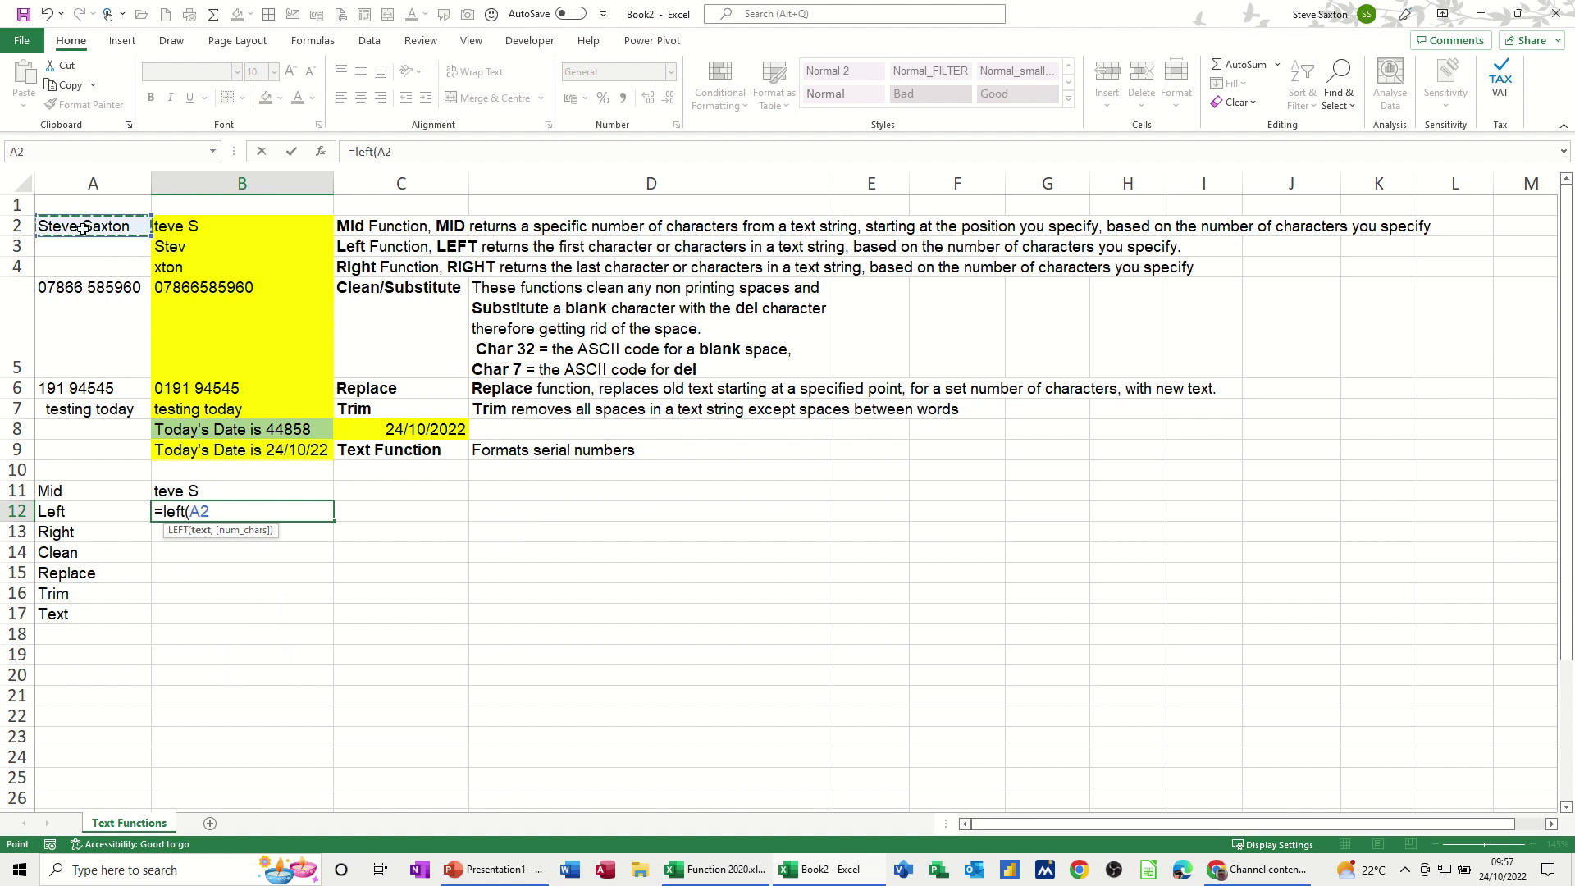
{"action": "type", "text": ",6)"}
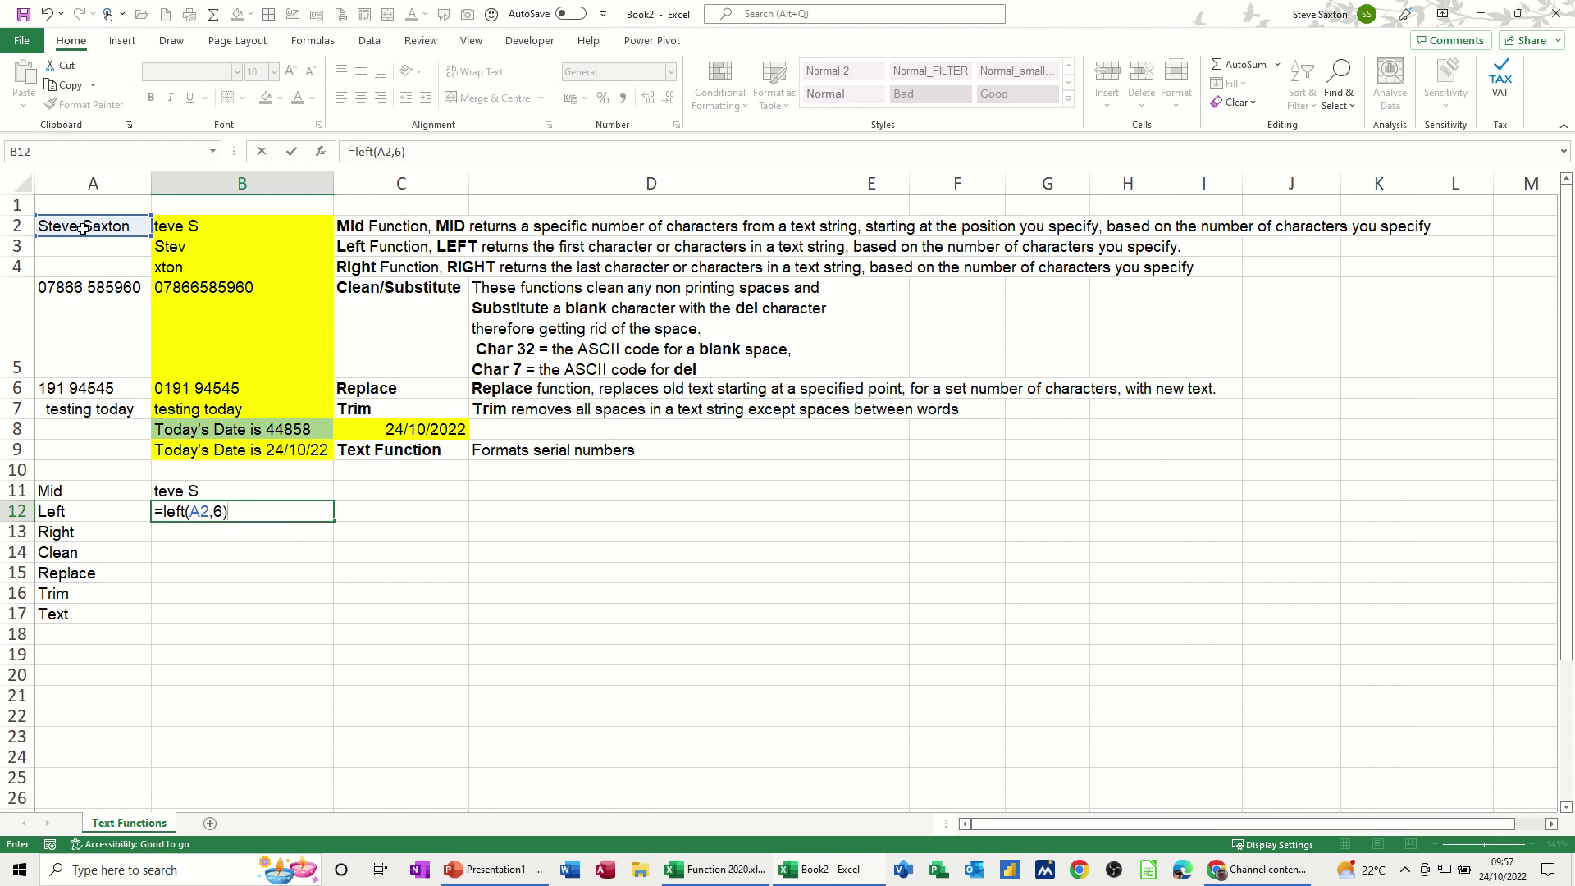
{"action": "left_click", "coordinate": [291, 151]}
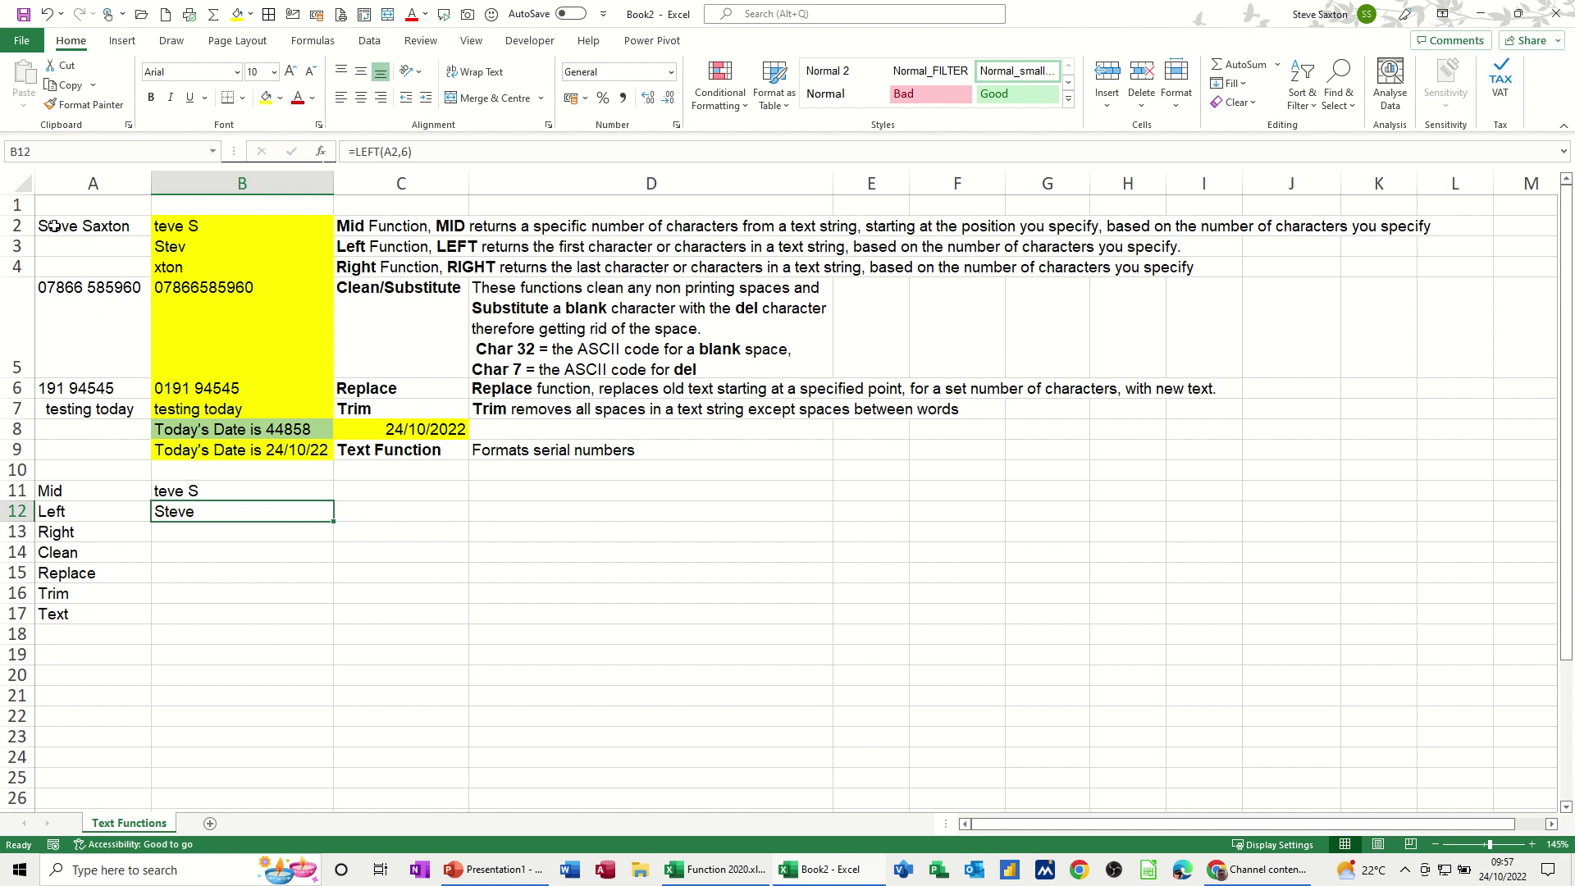
Step: Enter =RIGHT(A2,4) in B13, returning "xton"
{"action": "left_click", "coordinate": [169, 532]}
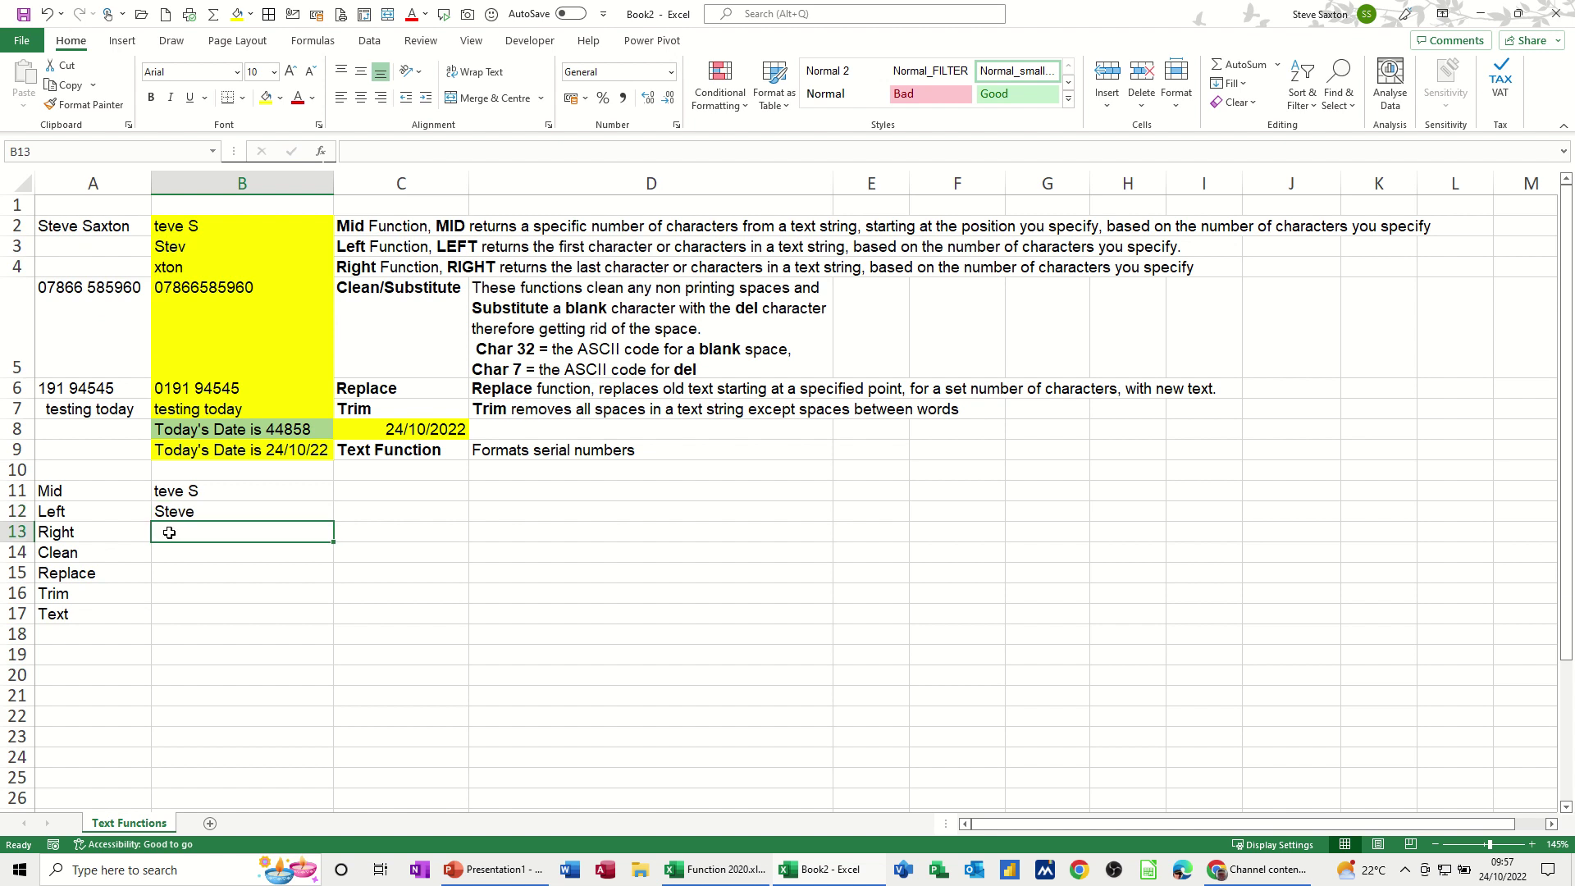
{"action": "type", "text": "=right"}
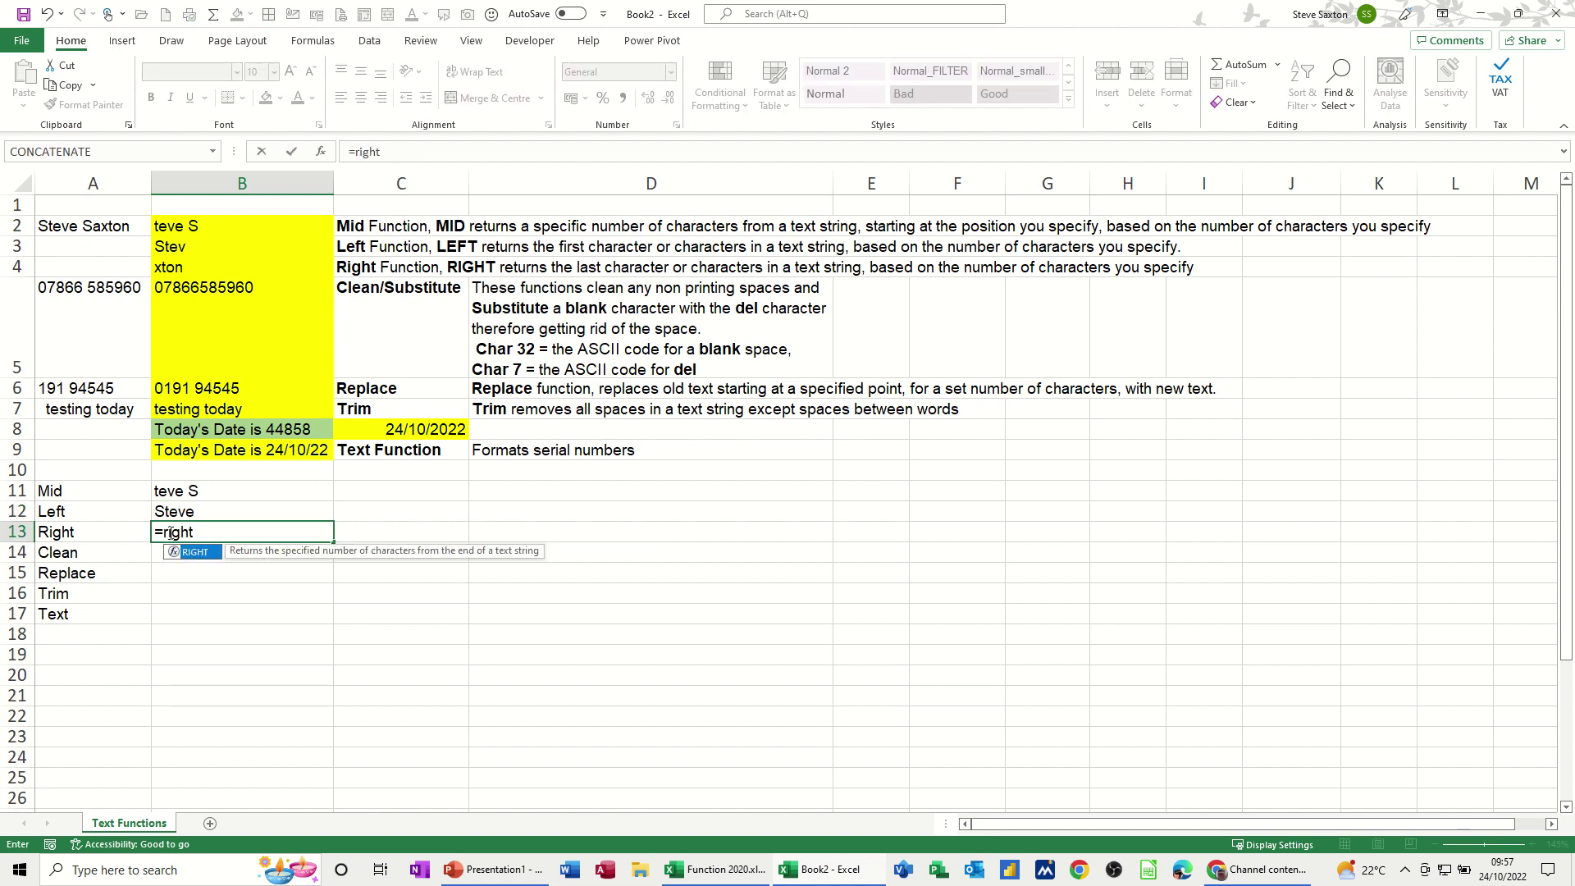
{"action": "type", "text": "("}
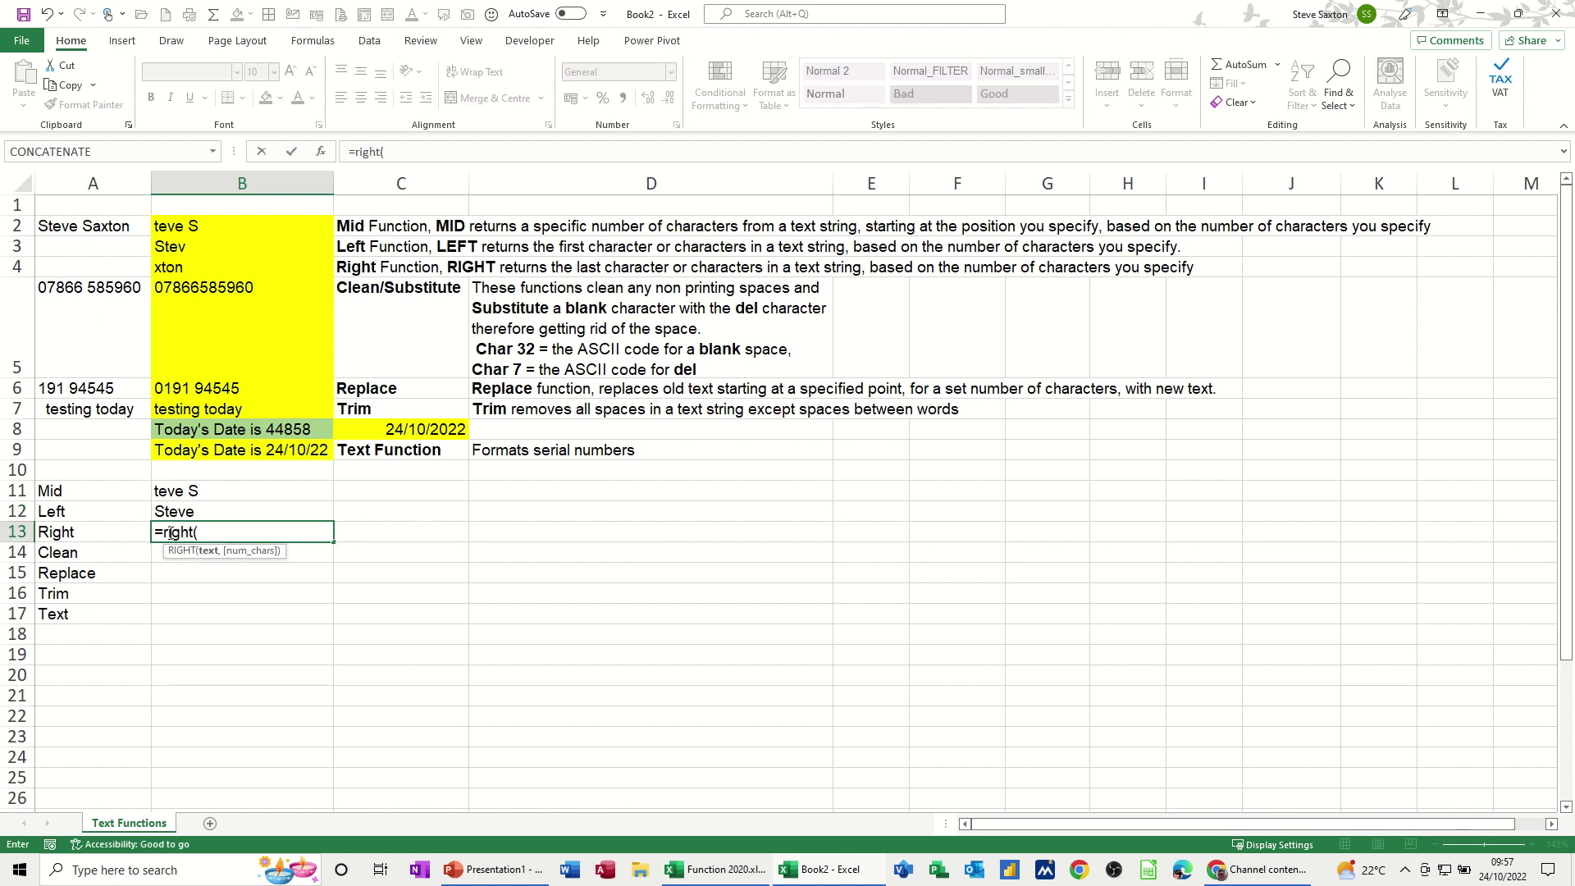
{"action": "left_click", "coordinate": [80, 227]}
{"action": "type", "text": ","}
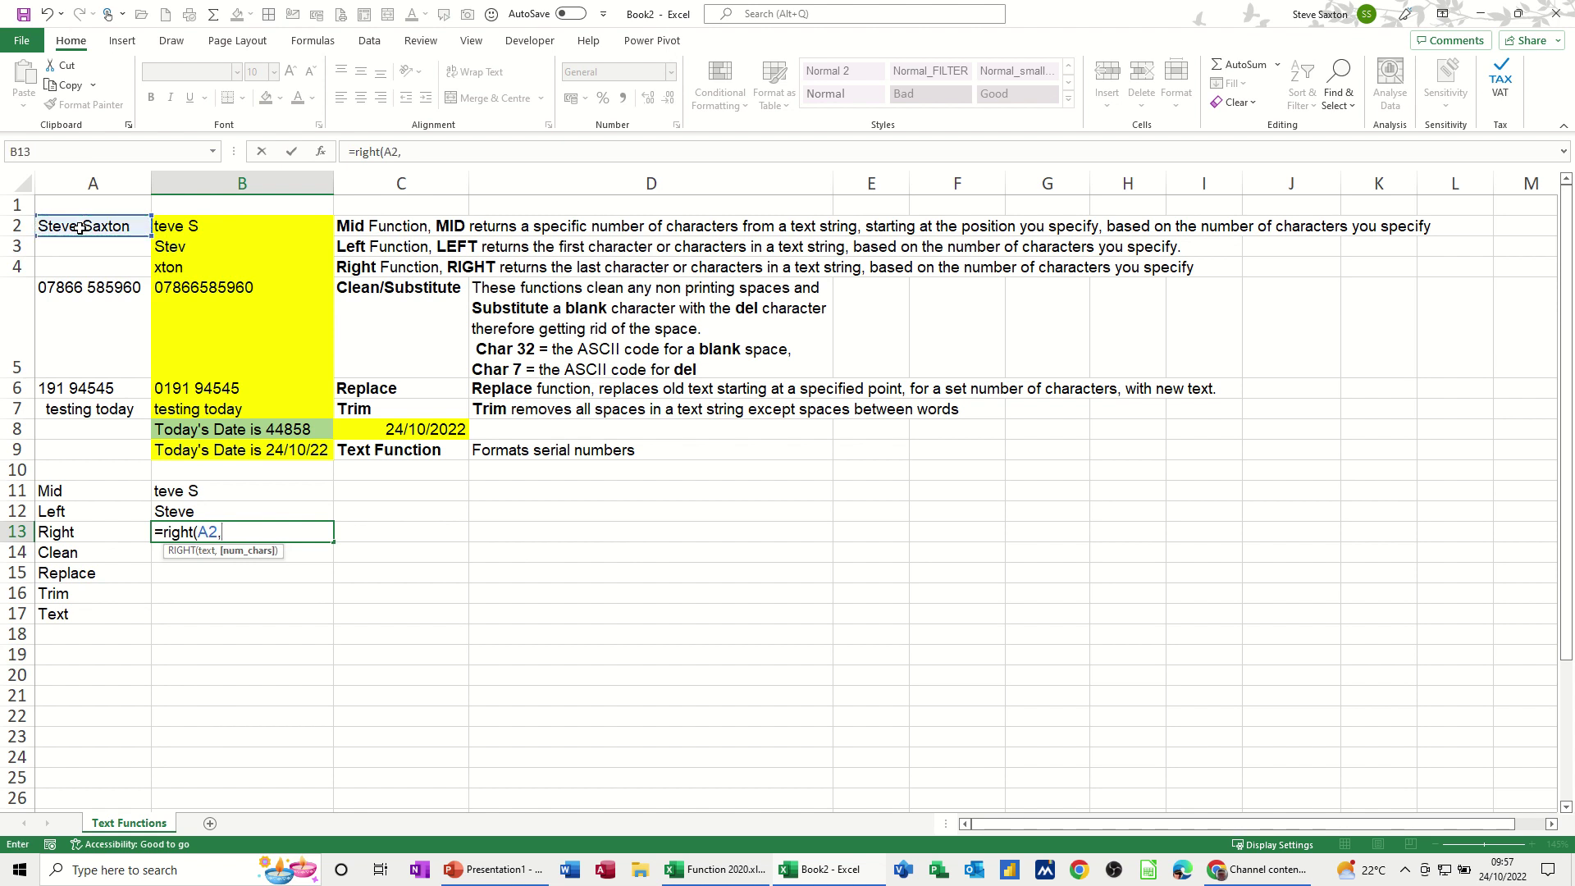
{"action": "type", "text": "4)"}
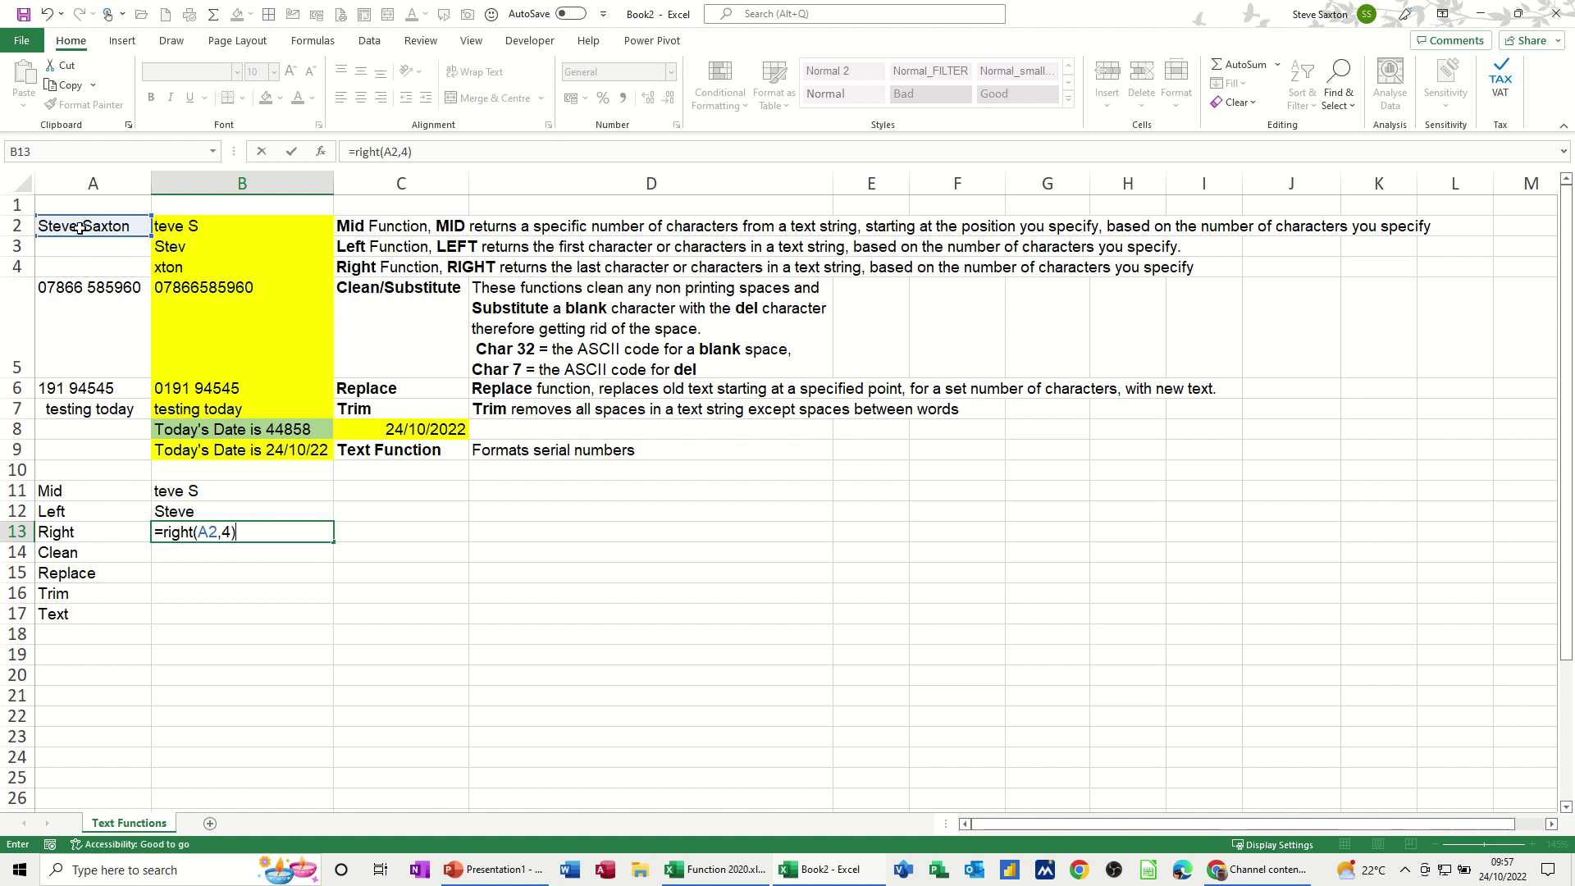
{"action": "left_click", "coordinate": [291, 151]}
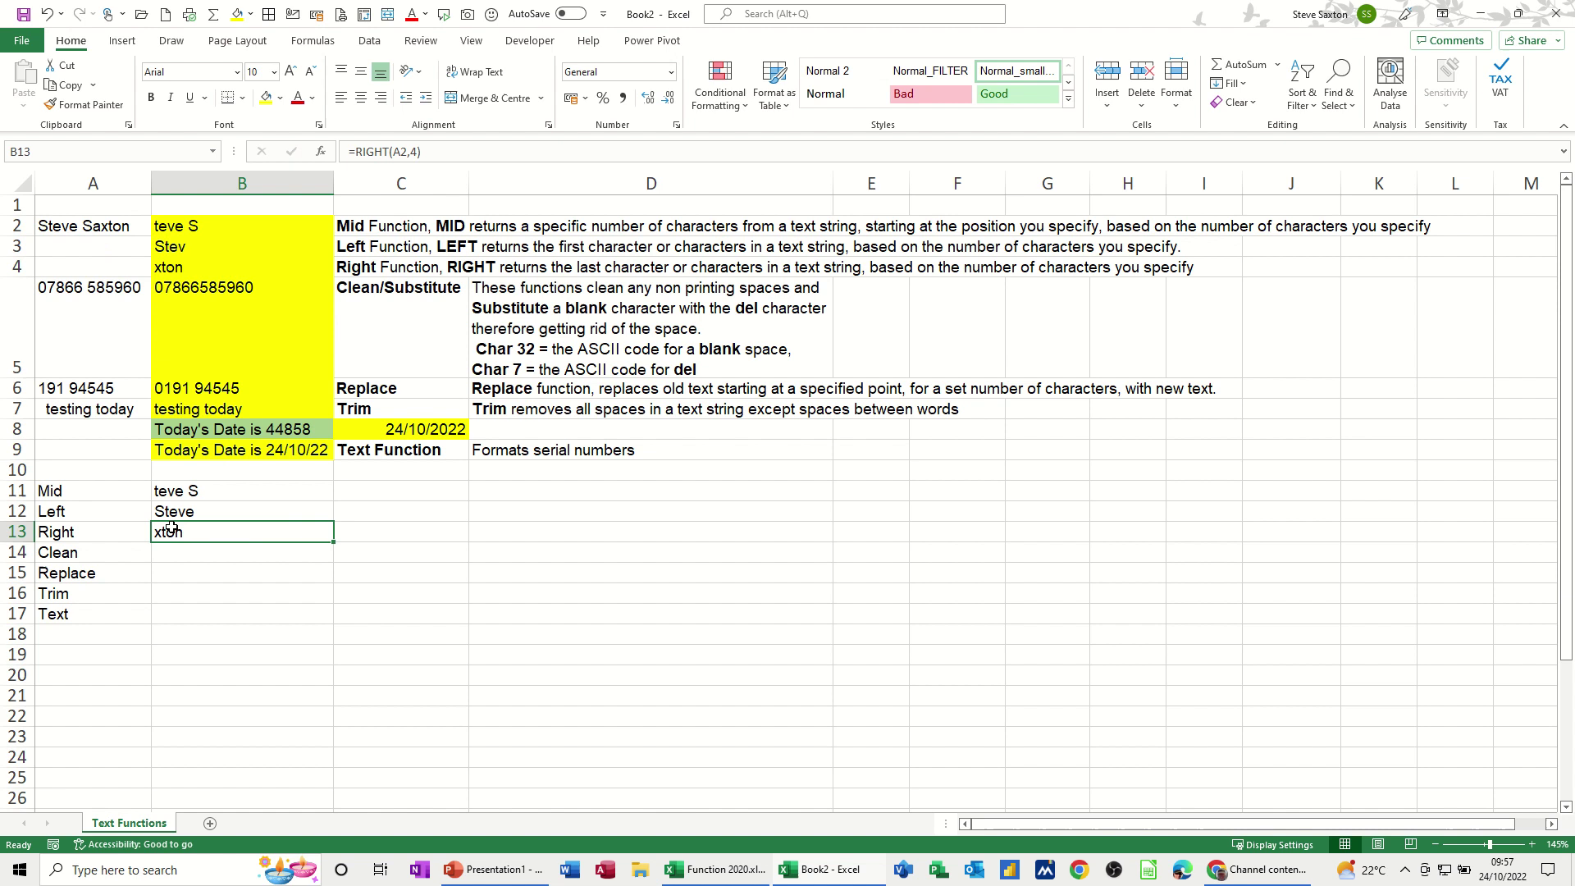
{"action": "left_click", "coordinate": [172, 557]}
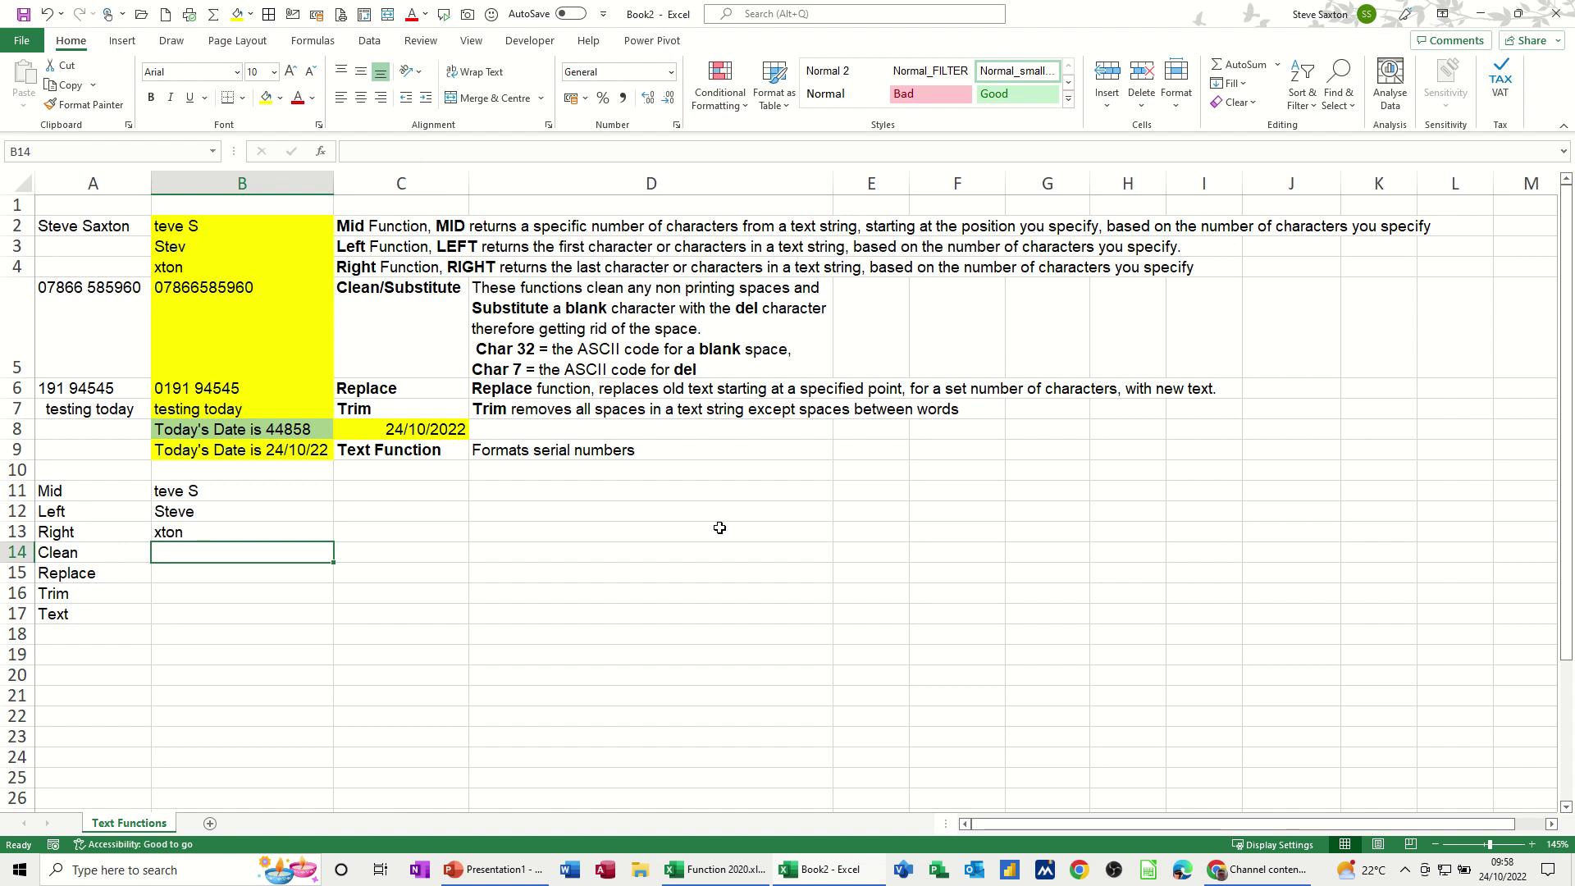
Step: Enter =CLEAN(SUBSTITUTE(A5,CHAR(32),CHAR(7))) in B14 to show A5's phone number without spaces
{"action": "type", "text": "=cle"}
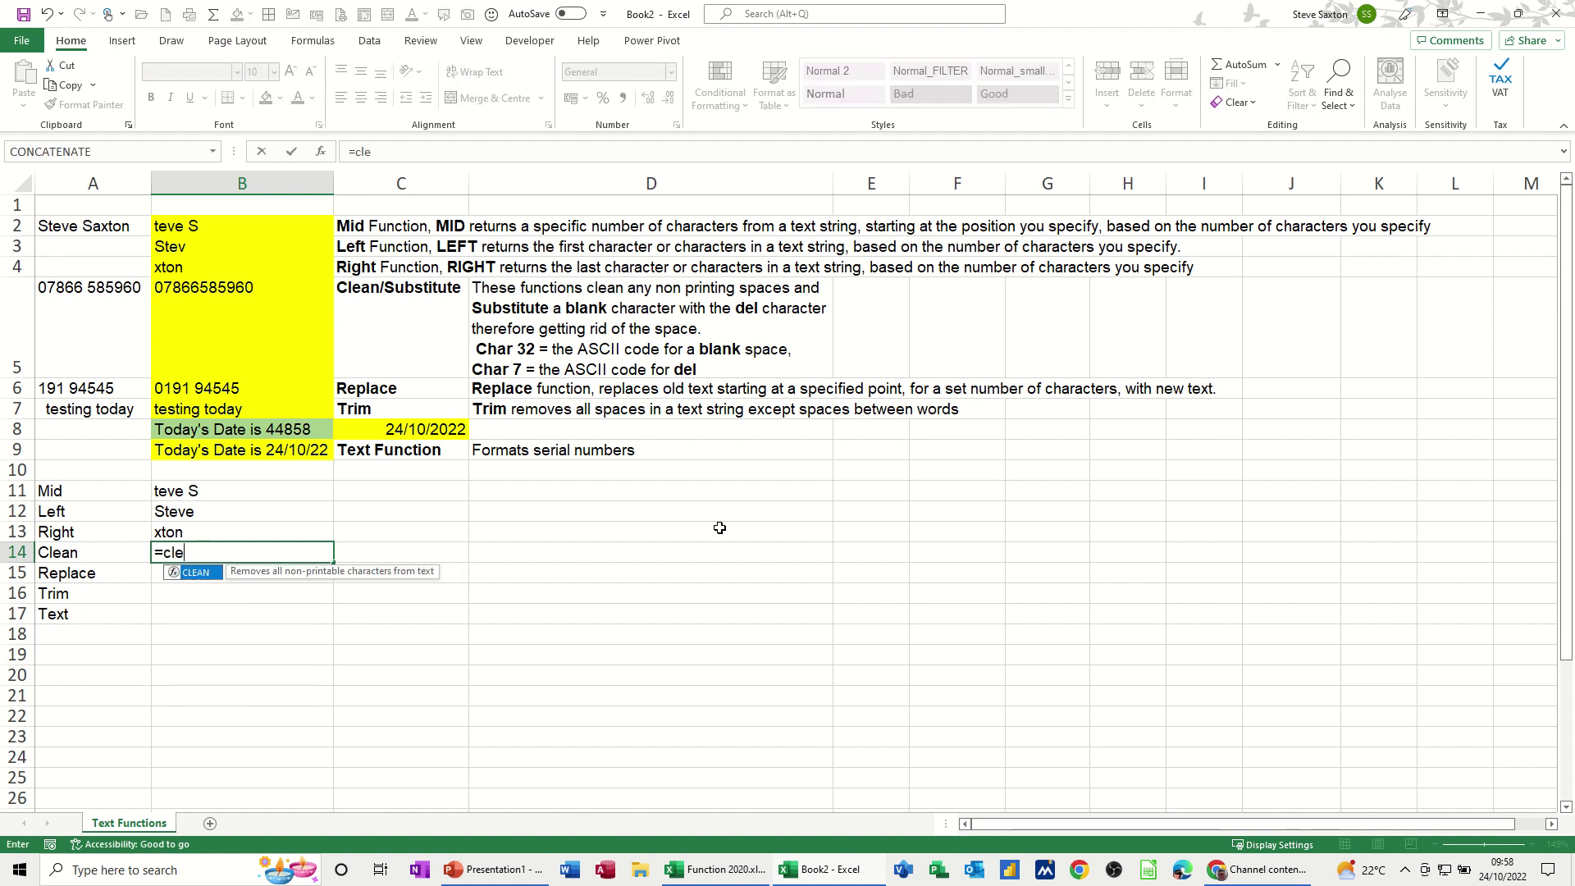
{"action": "type", "text": "an("}
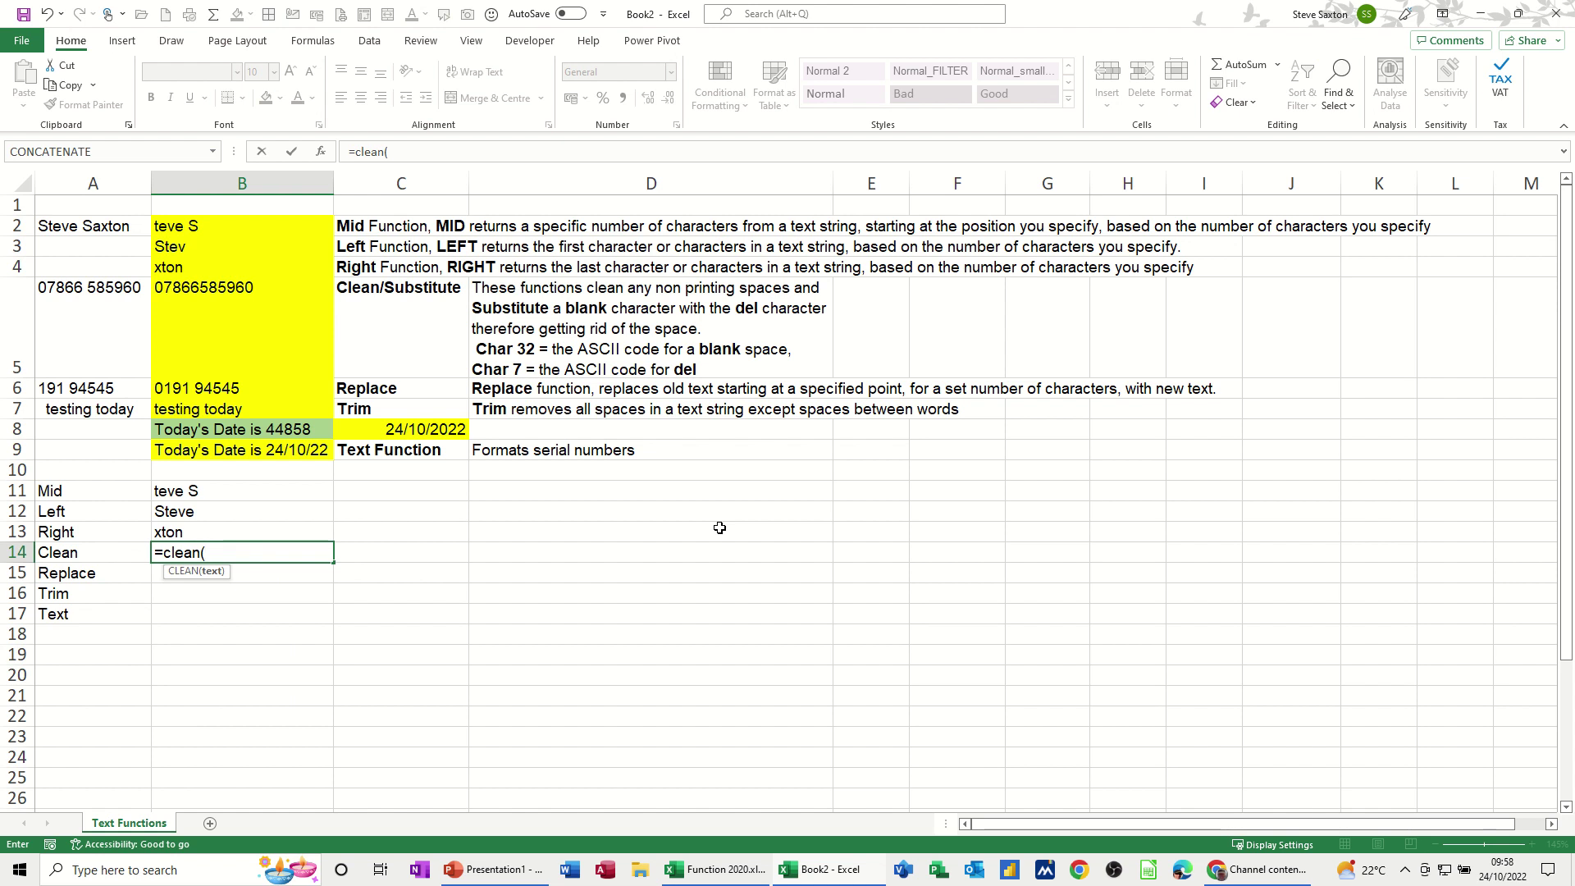
{"action": "type", "text": "sub"}
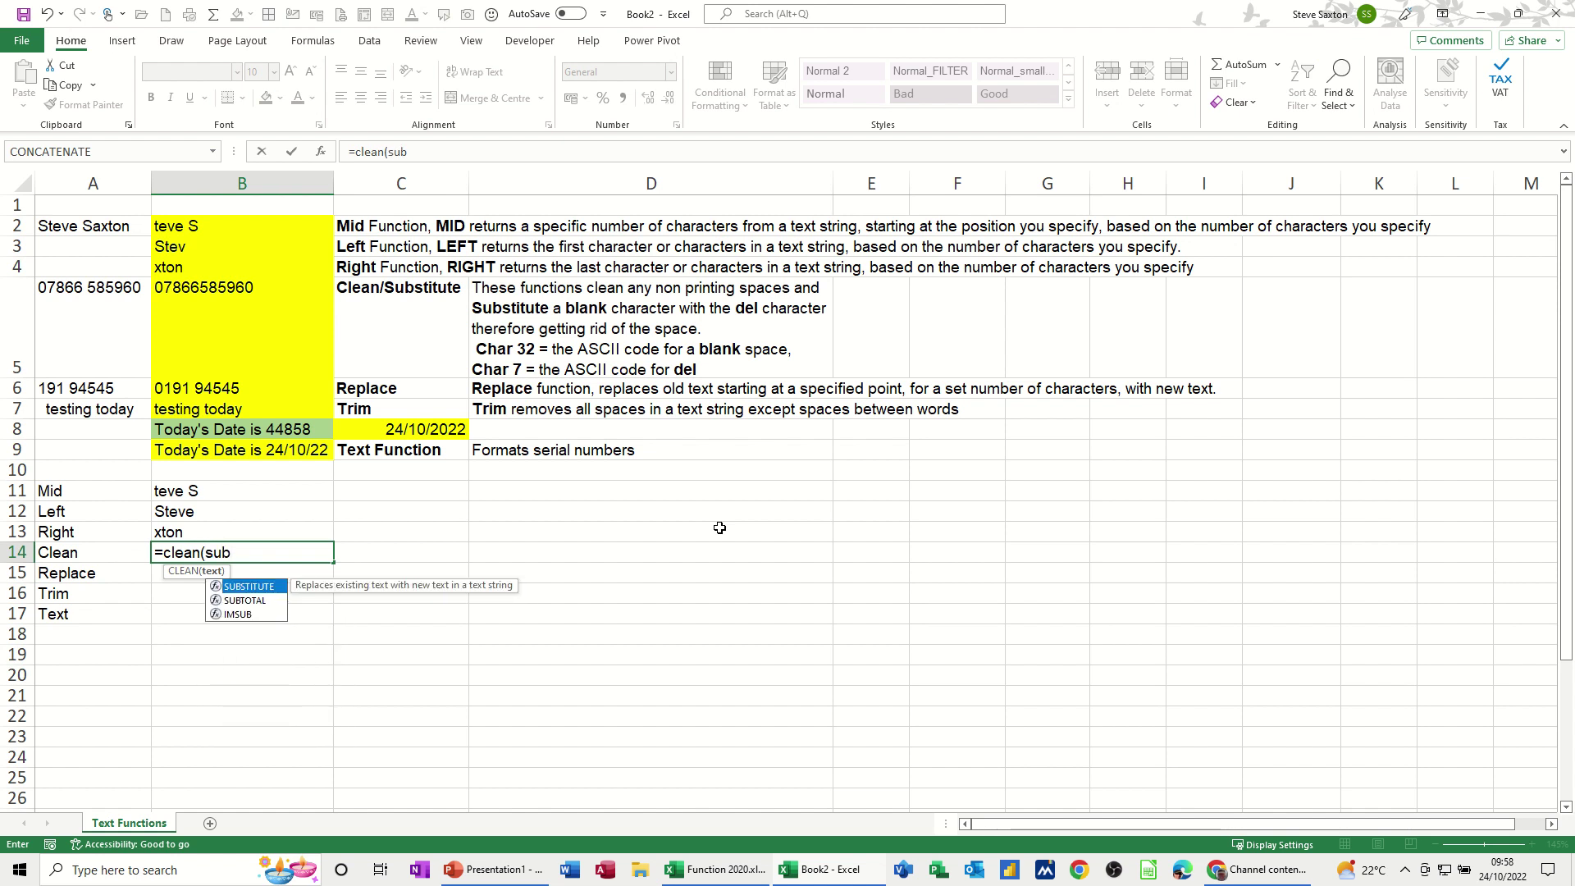
{"action": "type", "text": "stit"}
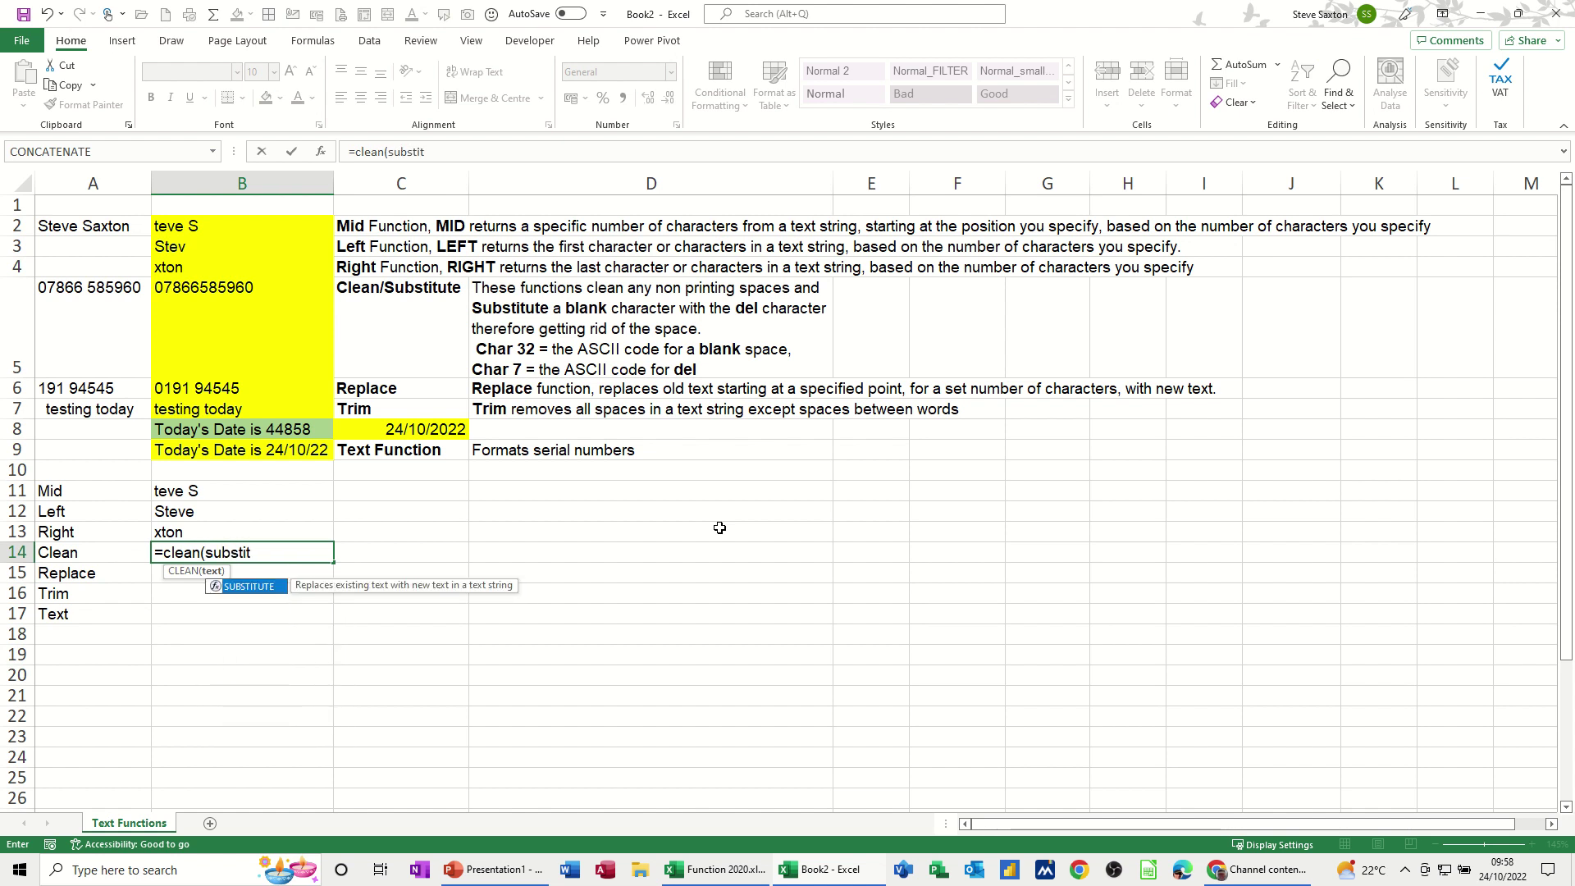
{"action": "type", "text": "ute("}
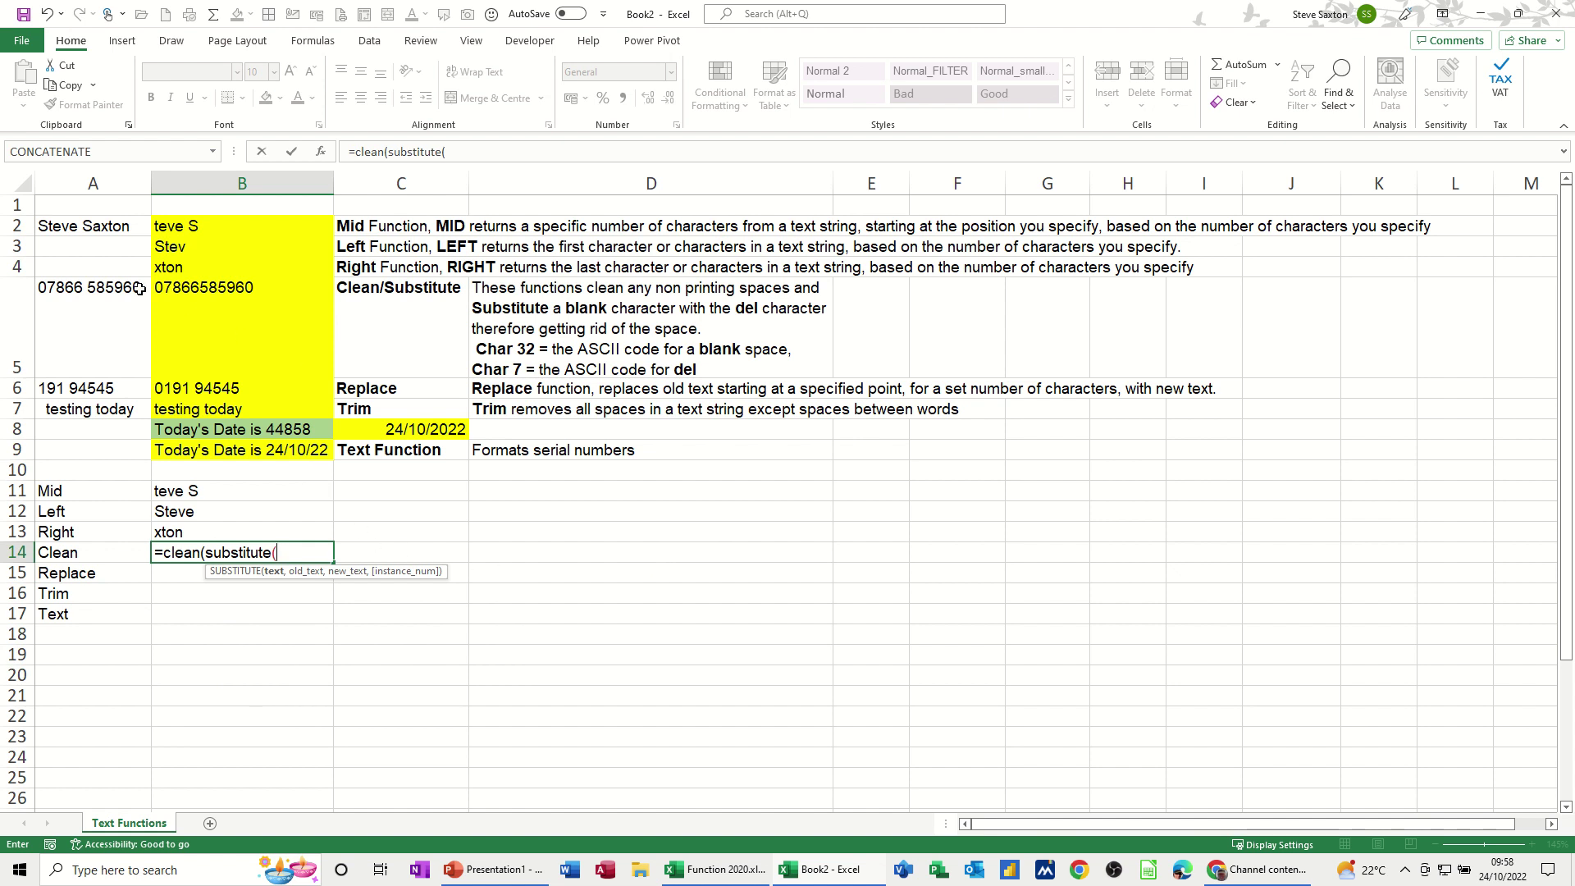
{"action": "left_click", "coordinate": [70, 286]}
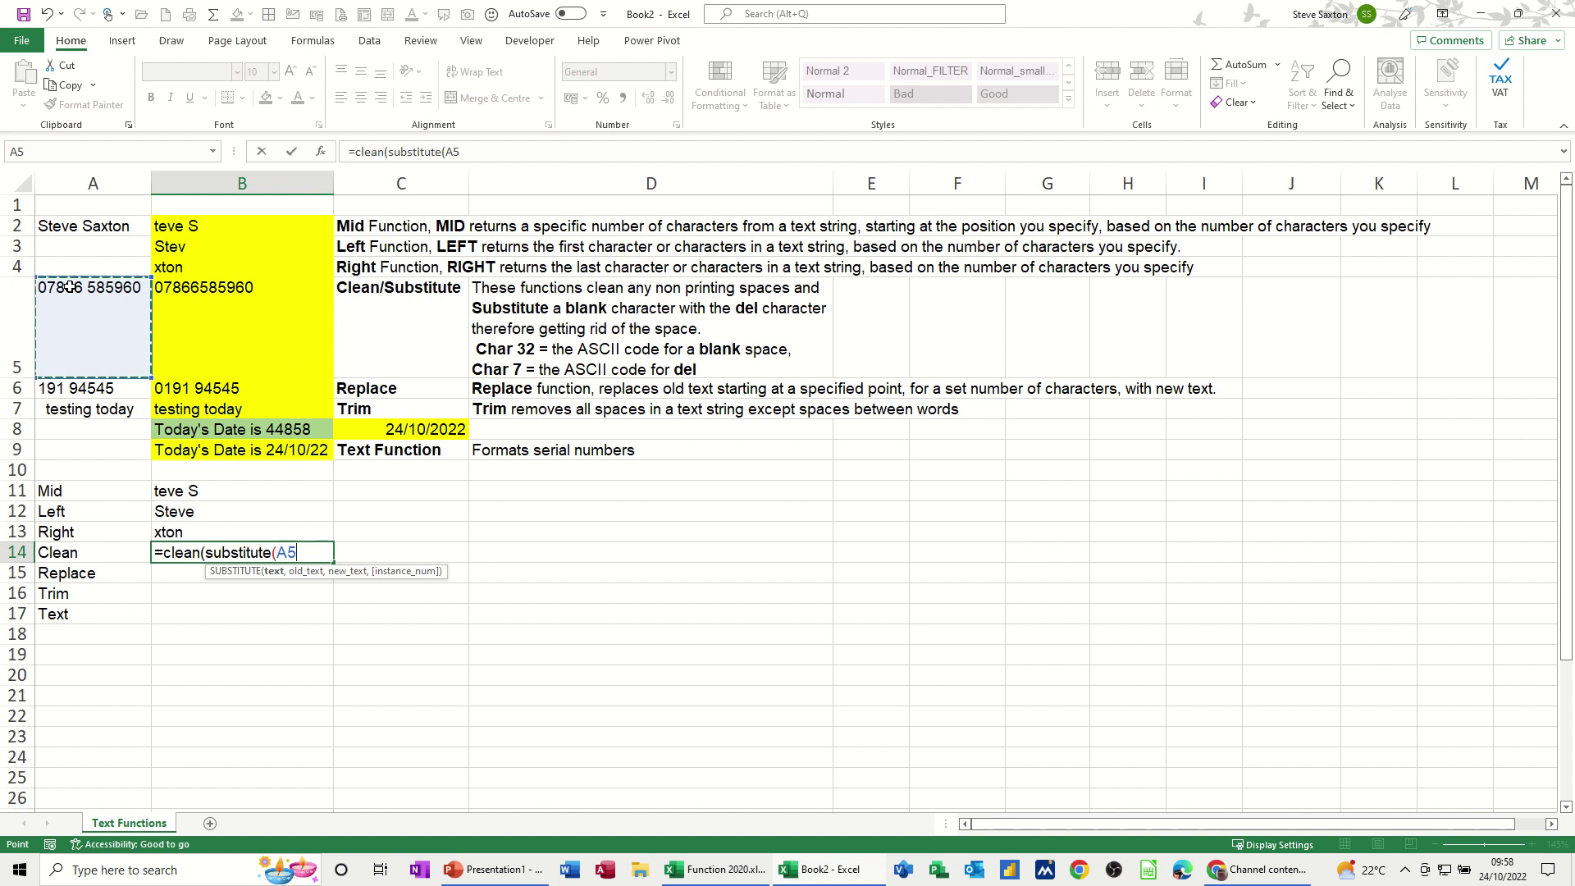
{"action": "type", "text": ",char"}
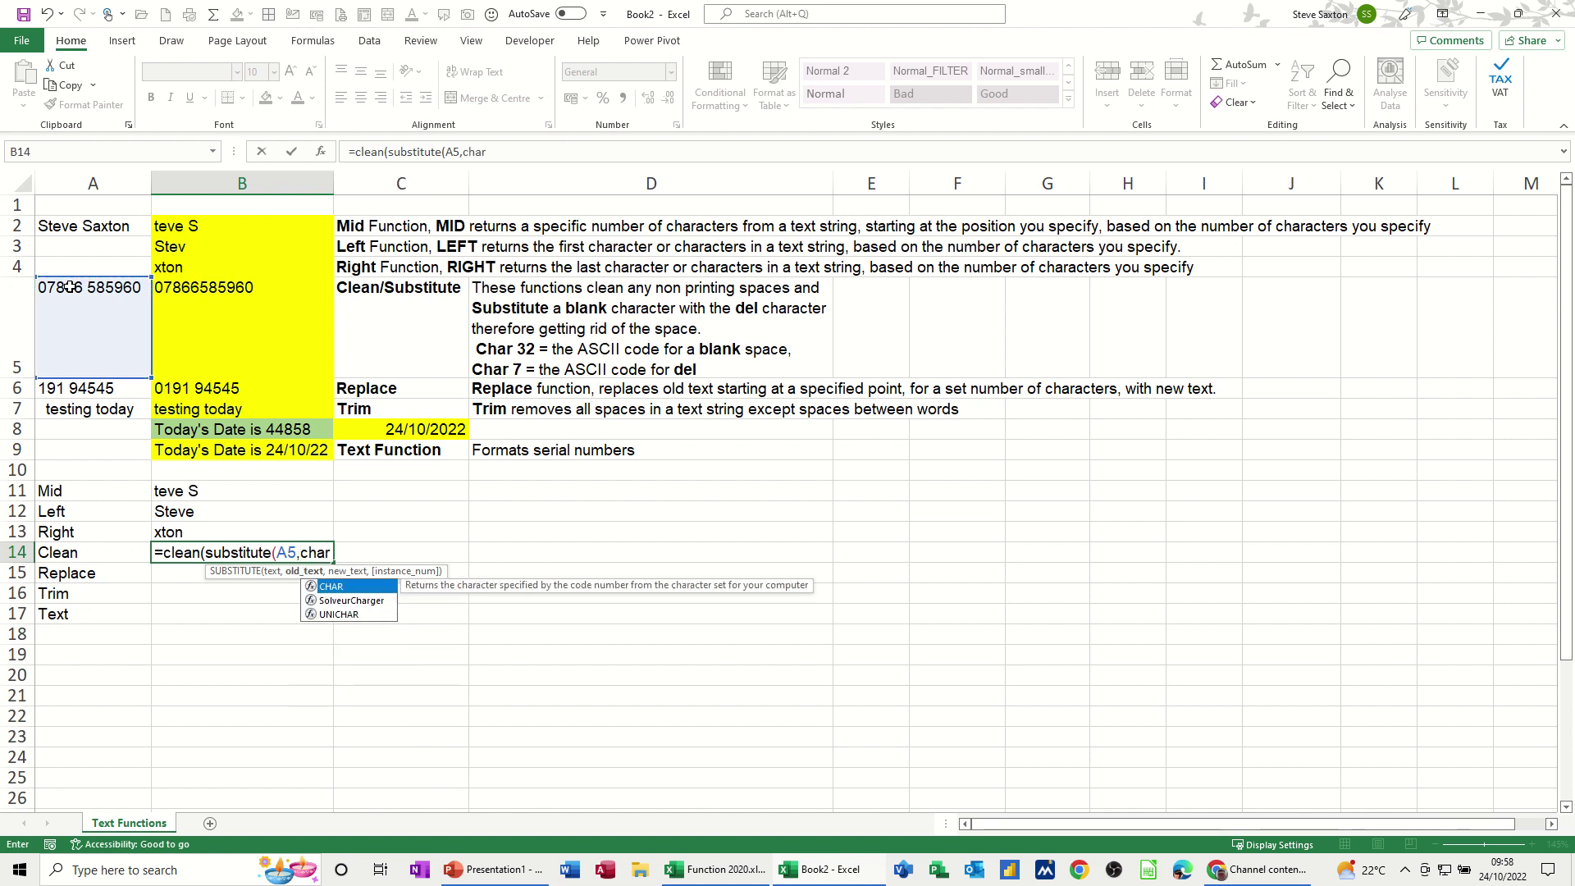
{"action": "type", "text": "("}
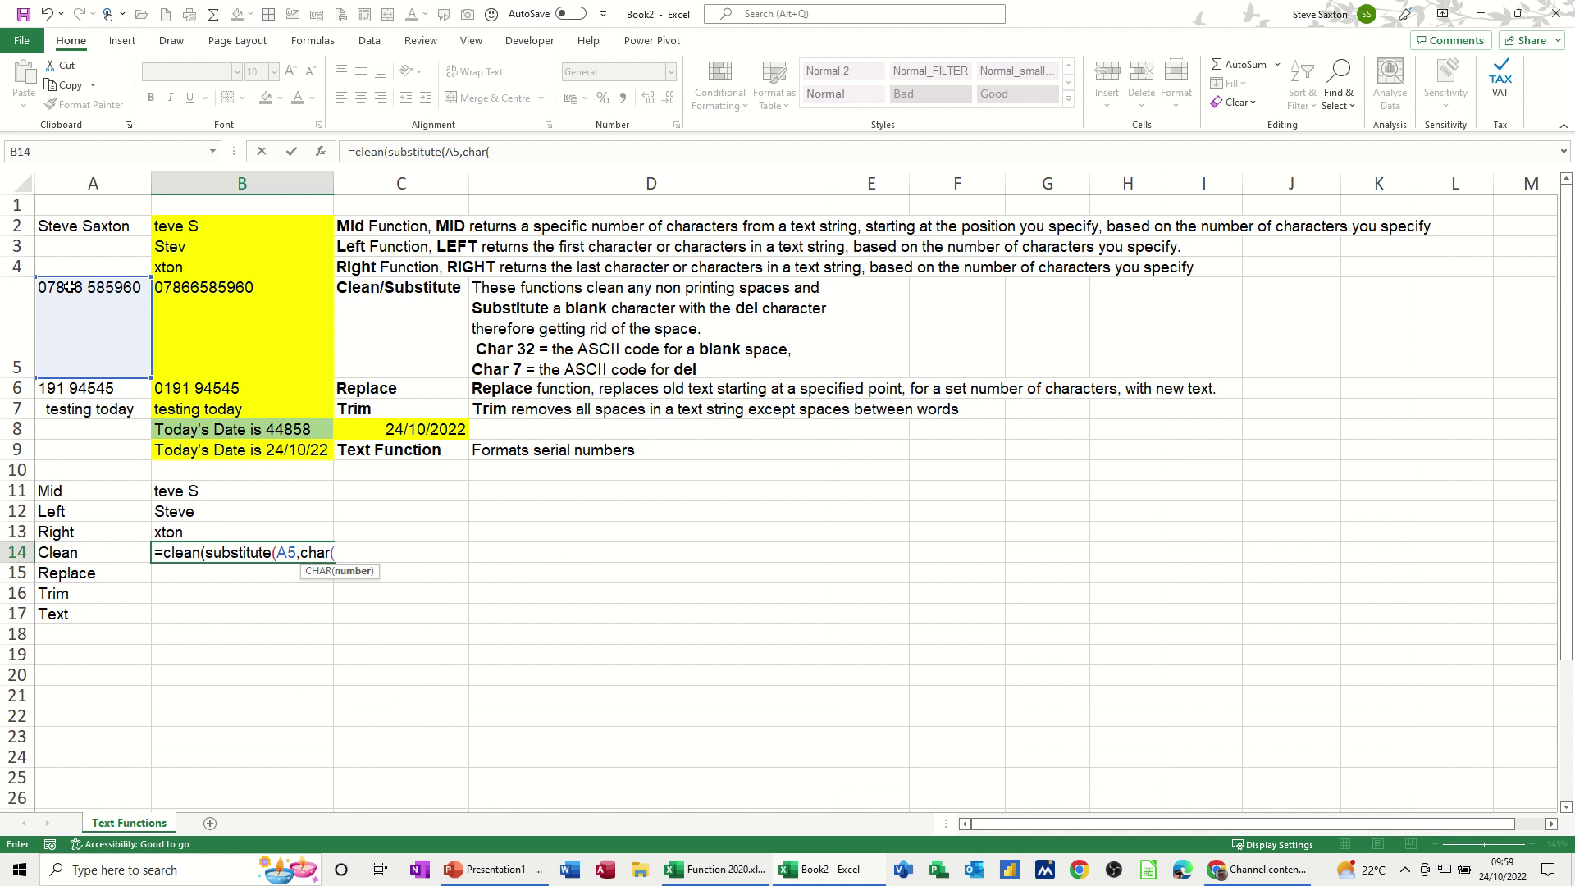
{"action": "type", "text": "32)"}
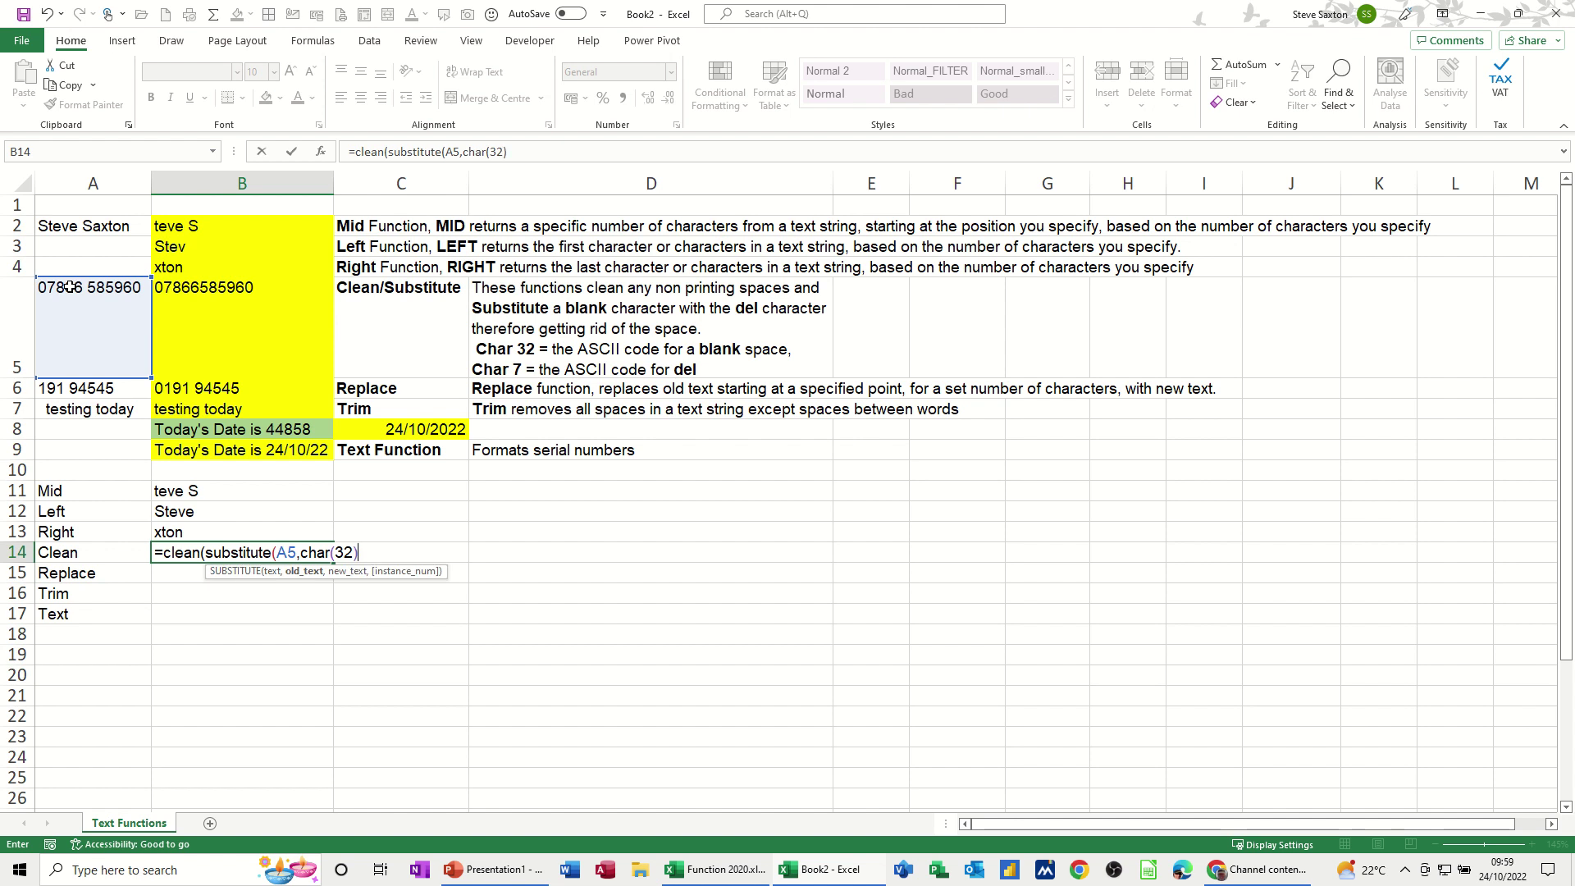
{"action": "type", "text": ",char"}
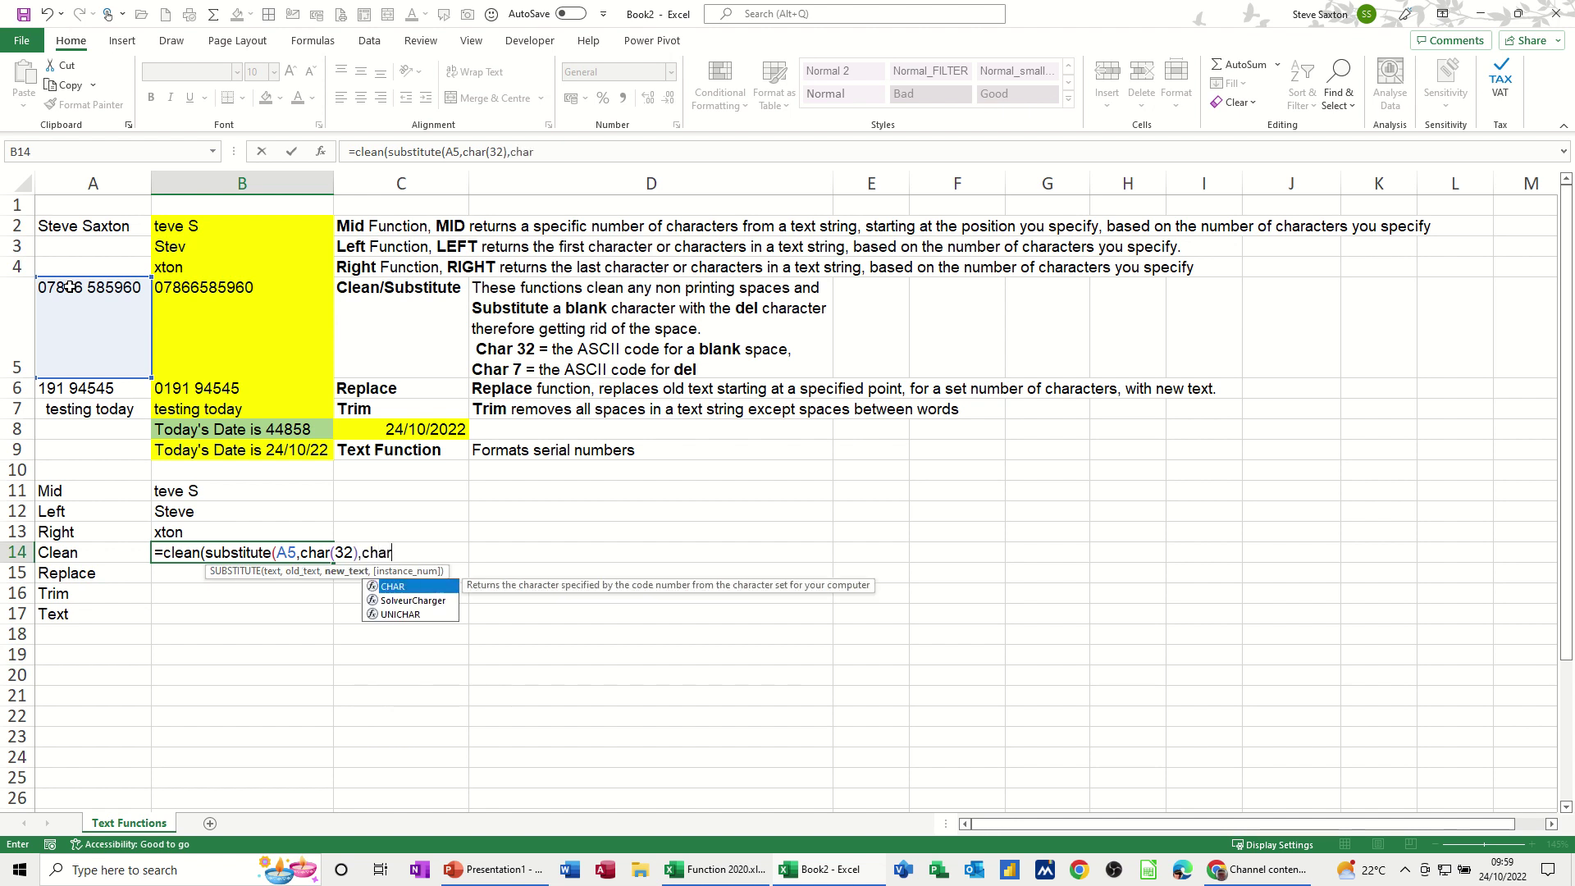
{"action": "type", "text": "(7)"}
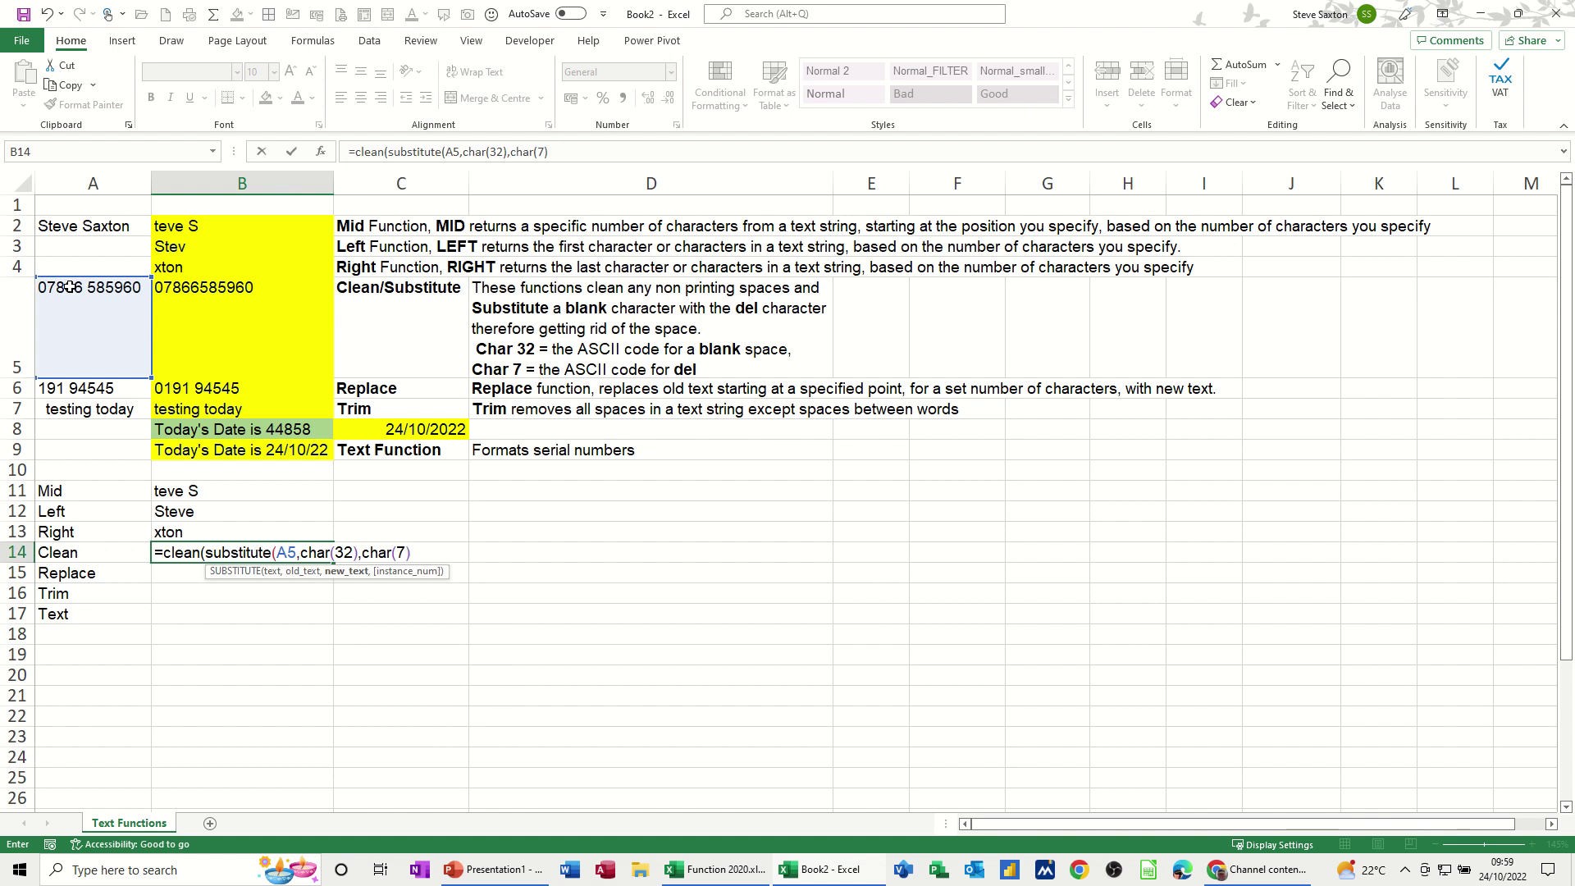
{"action": "type", "text": ")"}
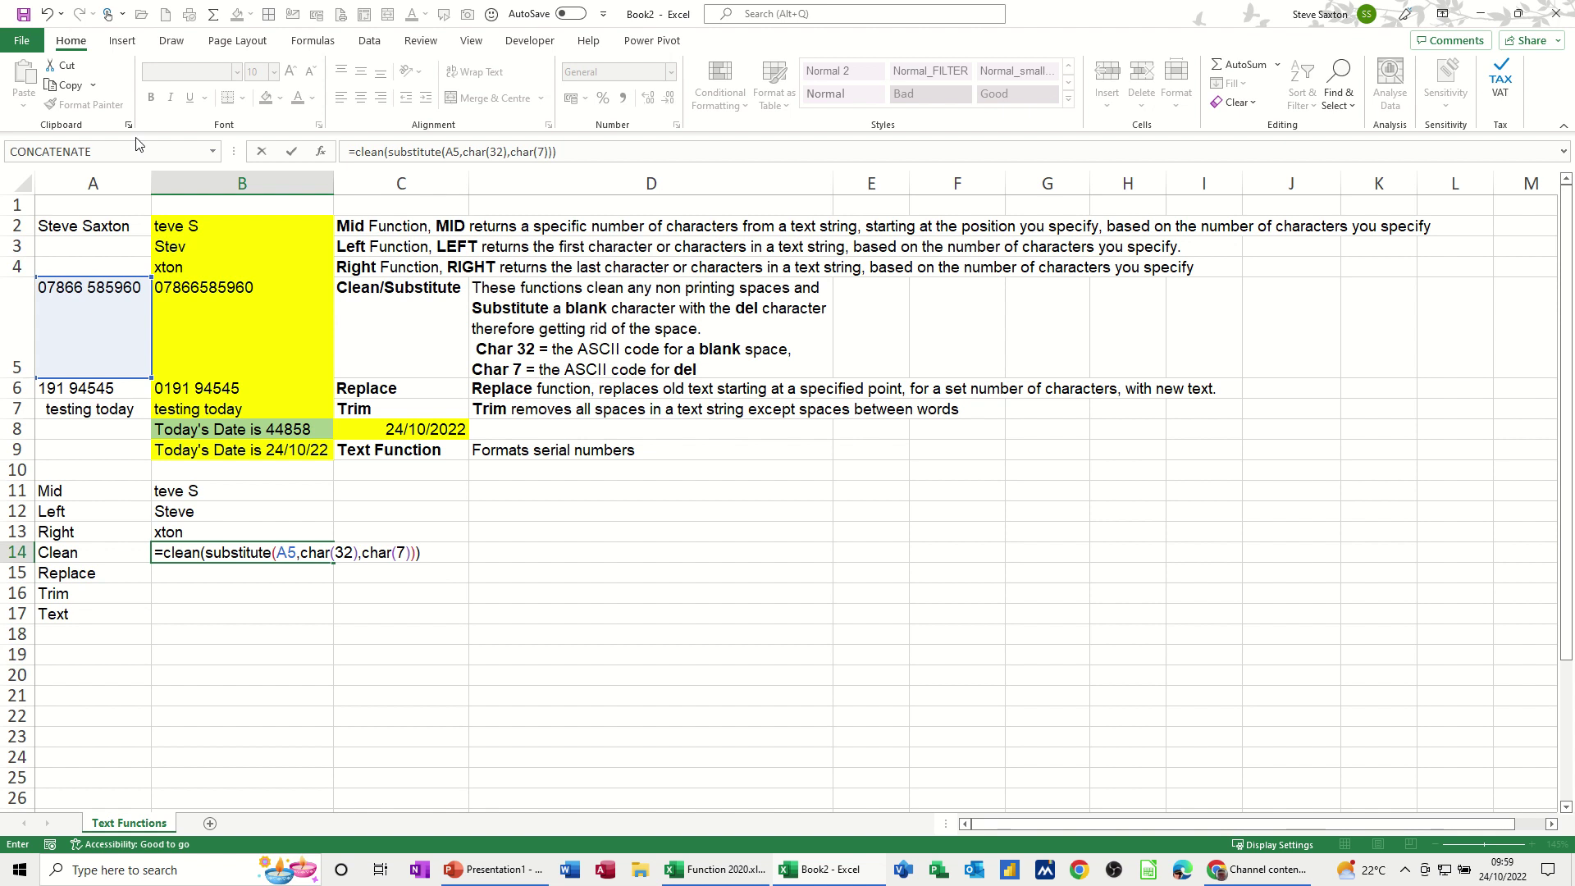
{"action": "left_click", "coordinate": [291, 151]}
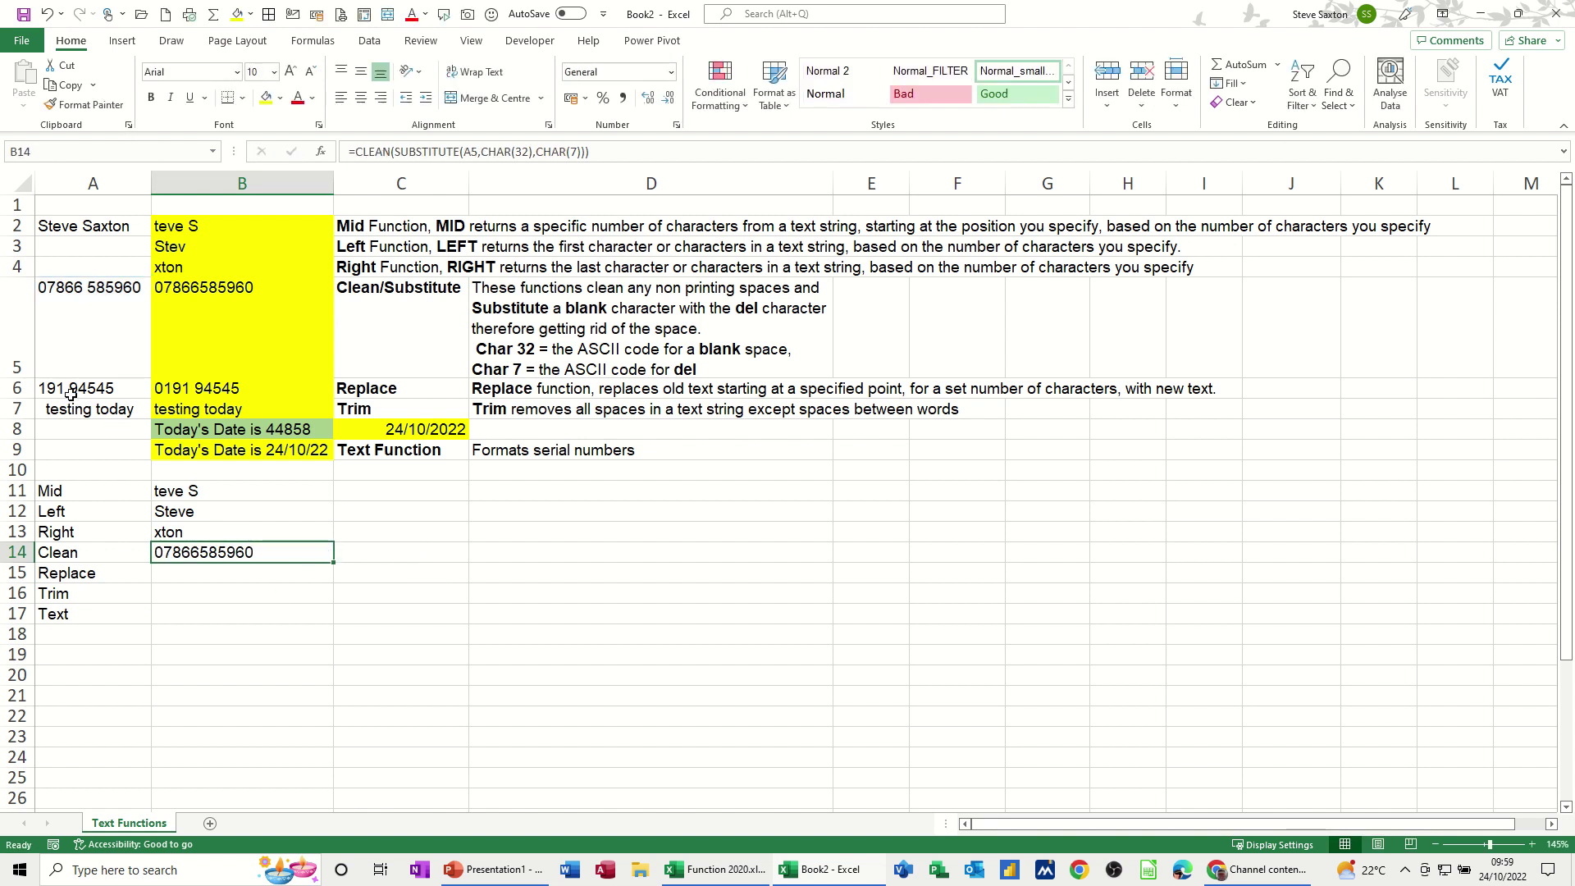
Step: Enter =REPLACE(A6,1,0,"0") in B15 to add a leading 0 to A6's number
{"action": "left_click", "coordinate": [194, 575]}
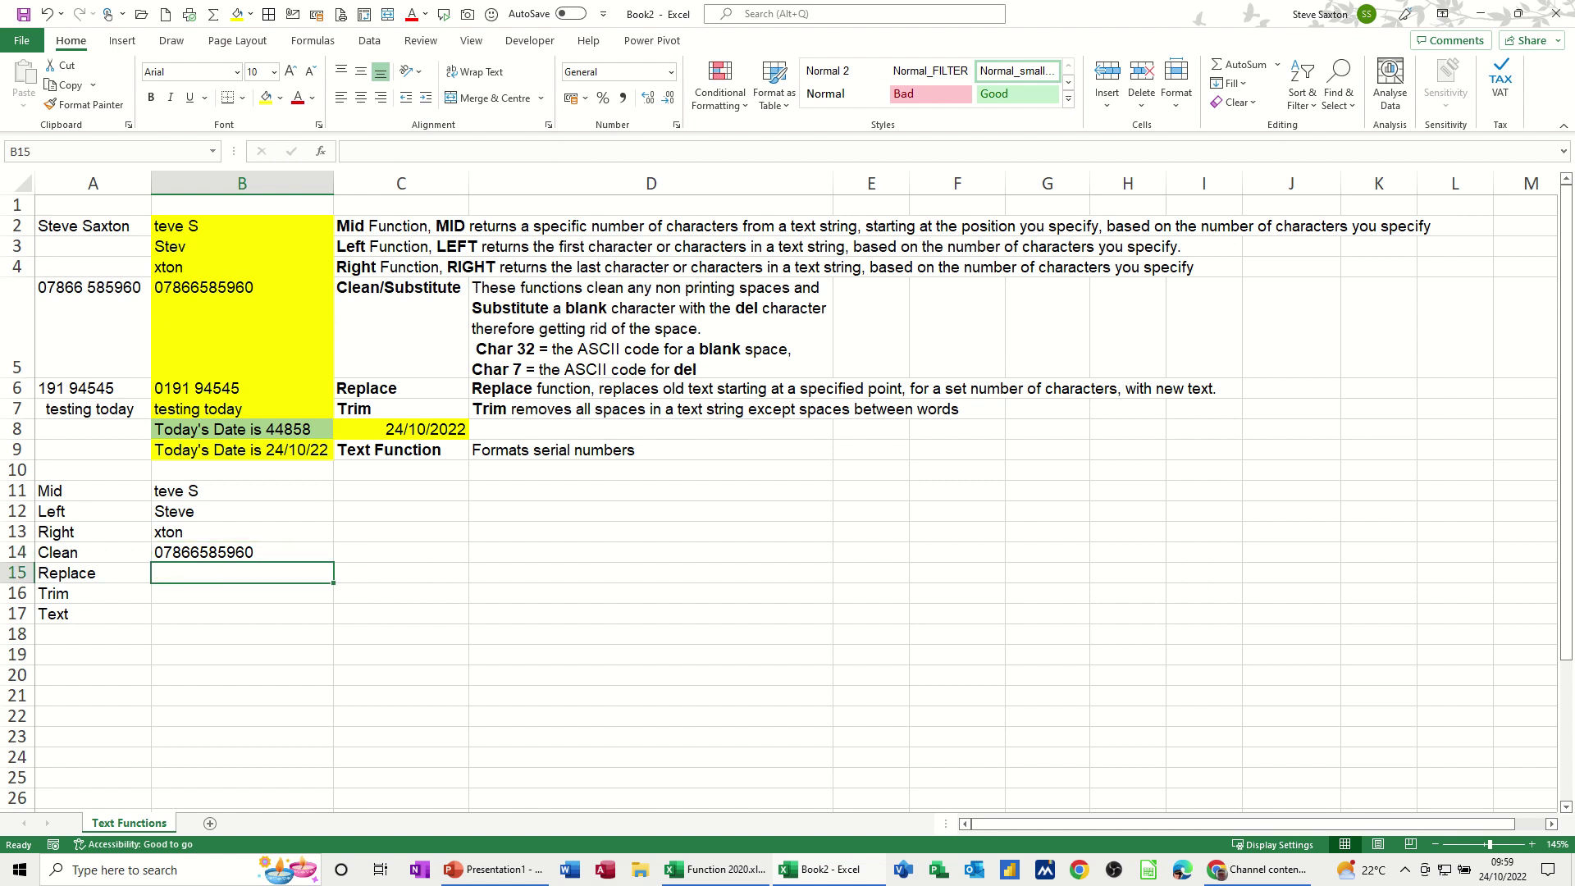
{"action": "key", "text": "alt+Tab"}
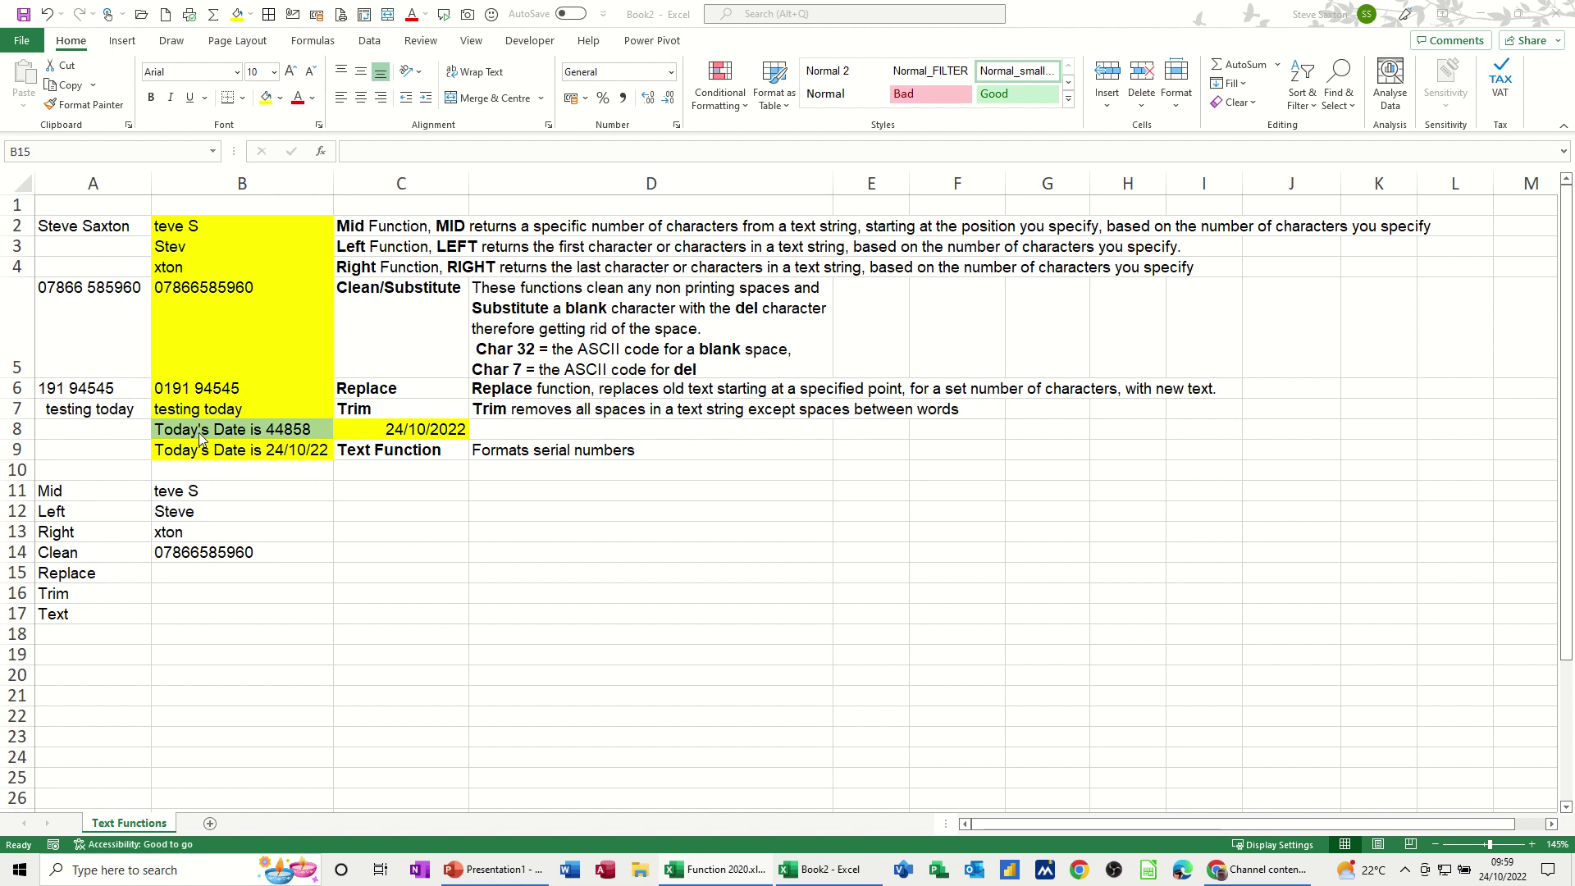
{"action": "left_click", "coordinate": [186, 574]}
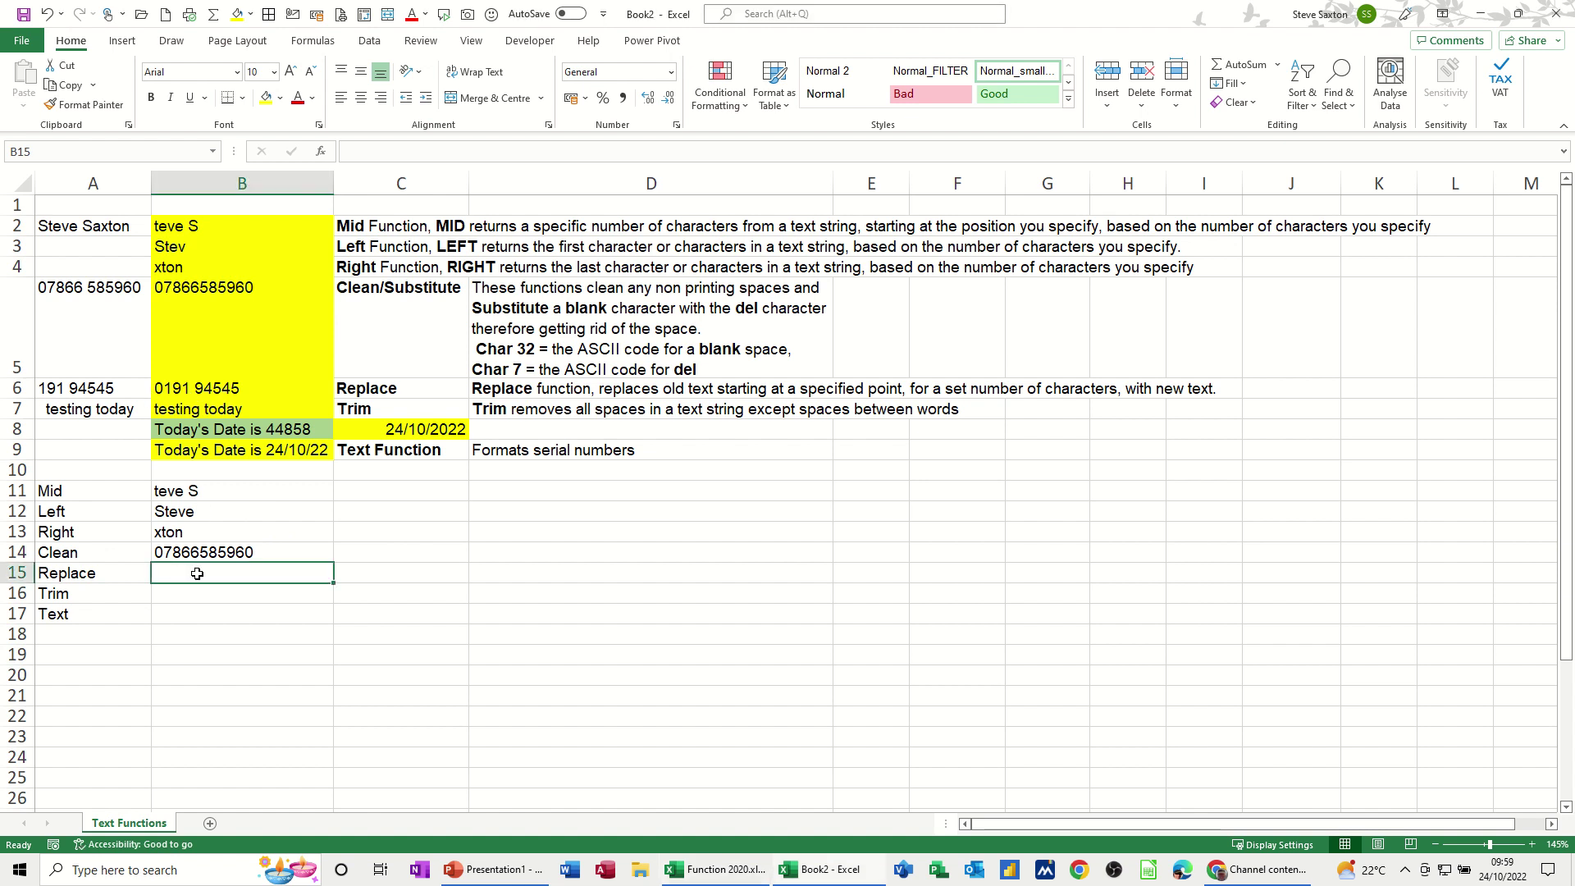
{"action": "type", "text": "=r"}
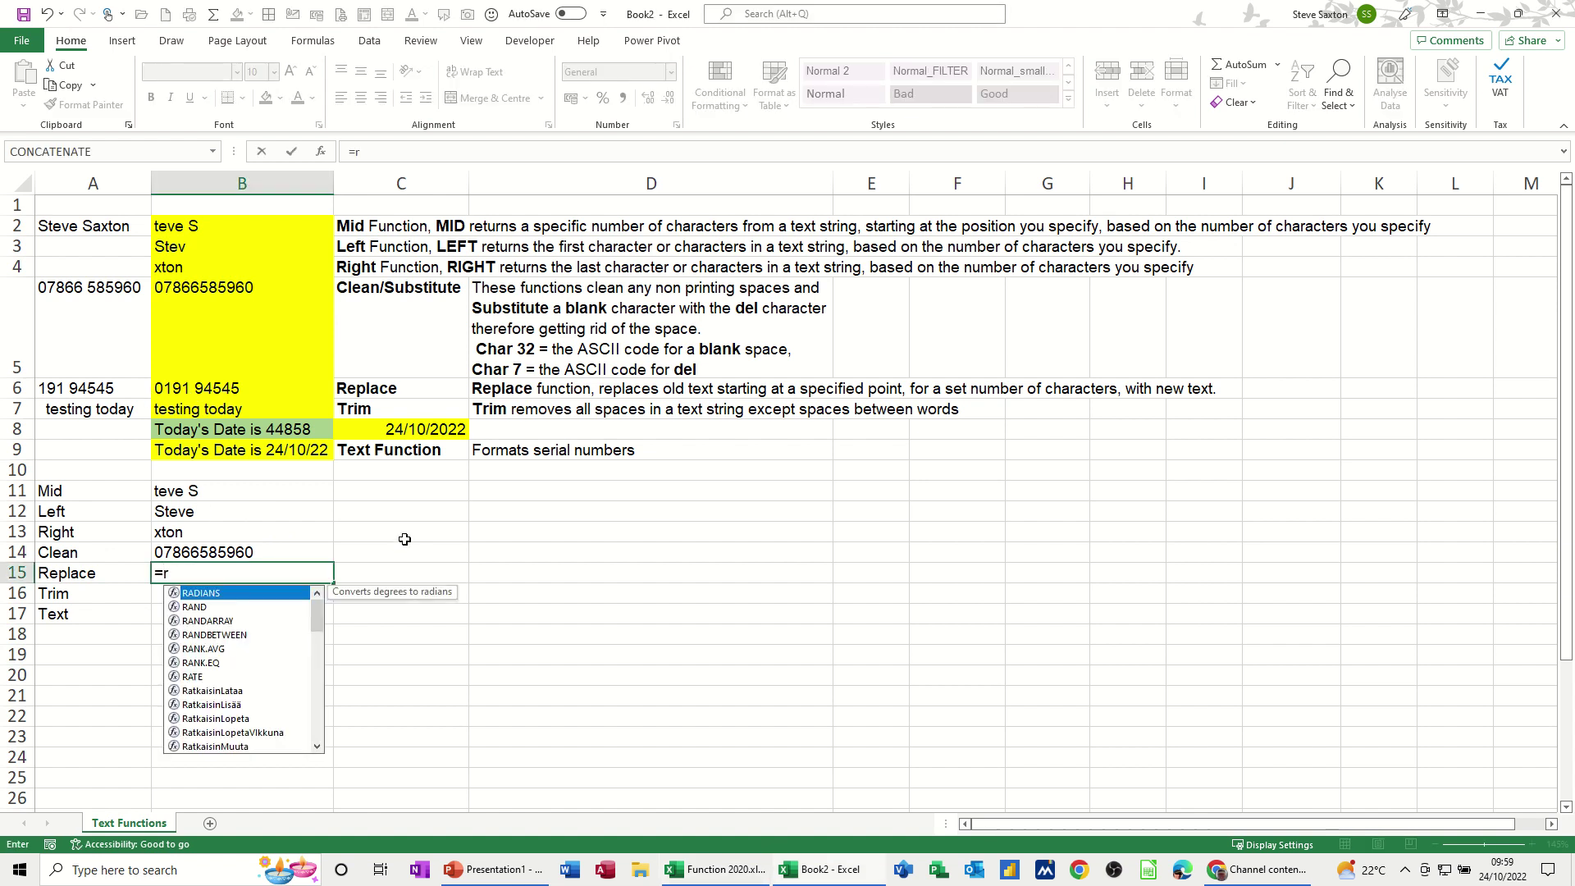
{"action": "type", "text": "eplace("}
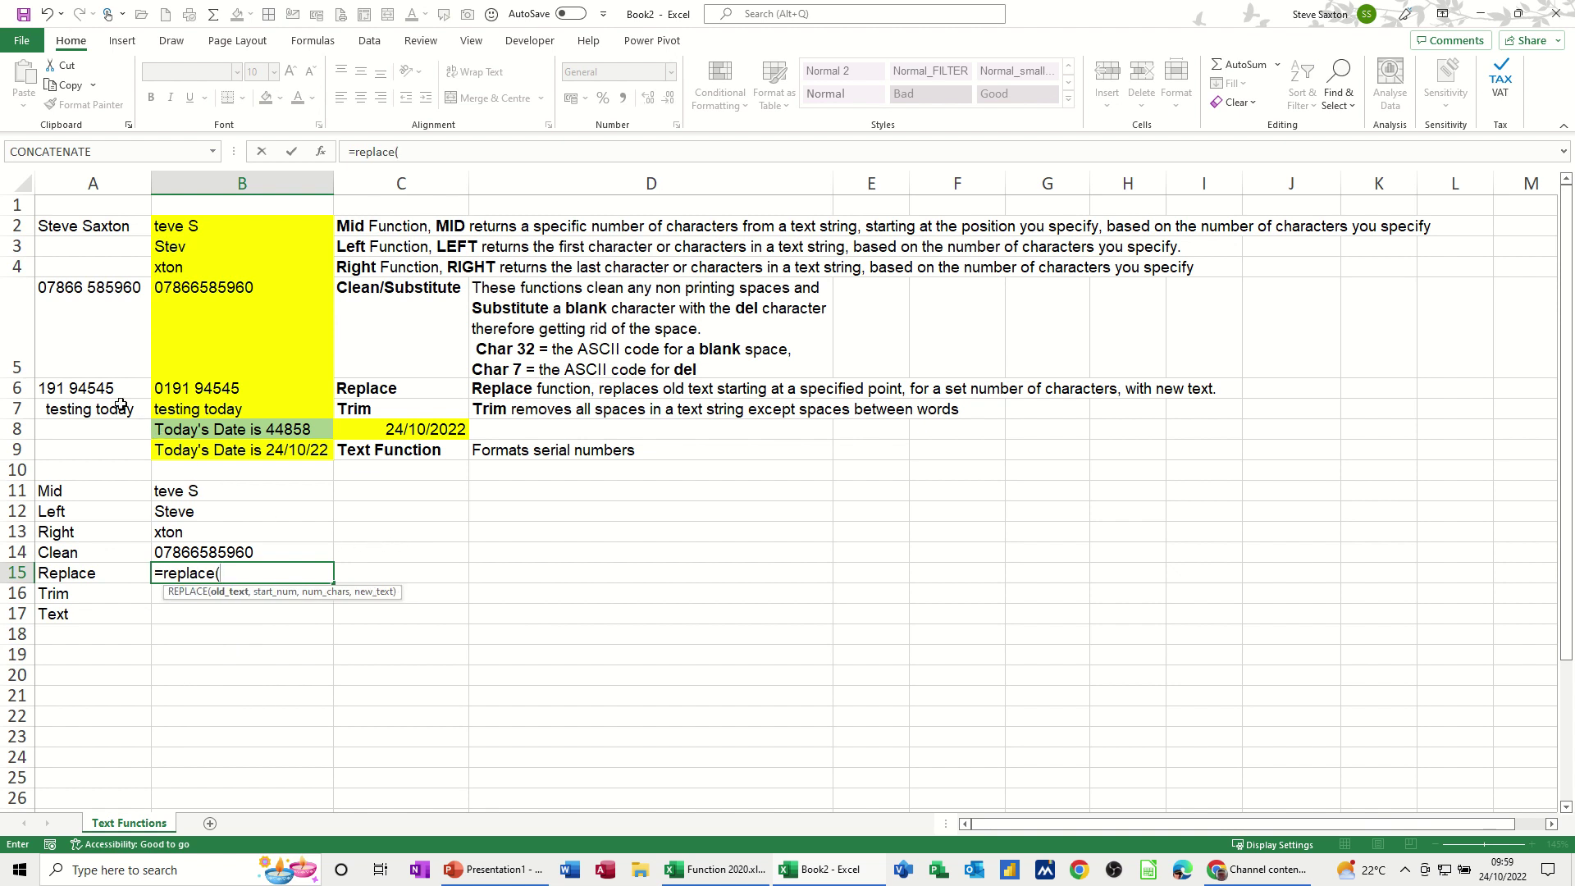
{"action": "left_click", "coordinate": [72, 388]}
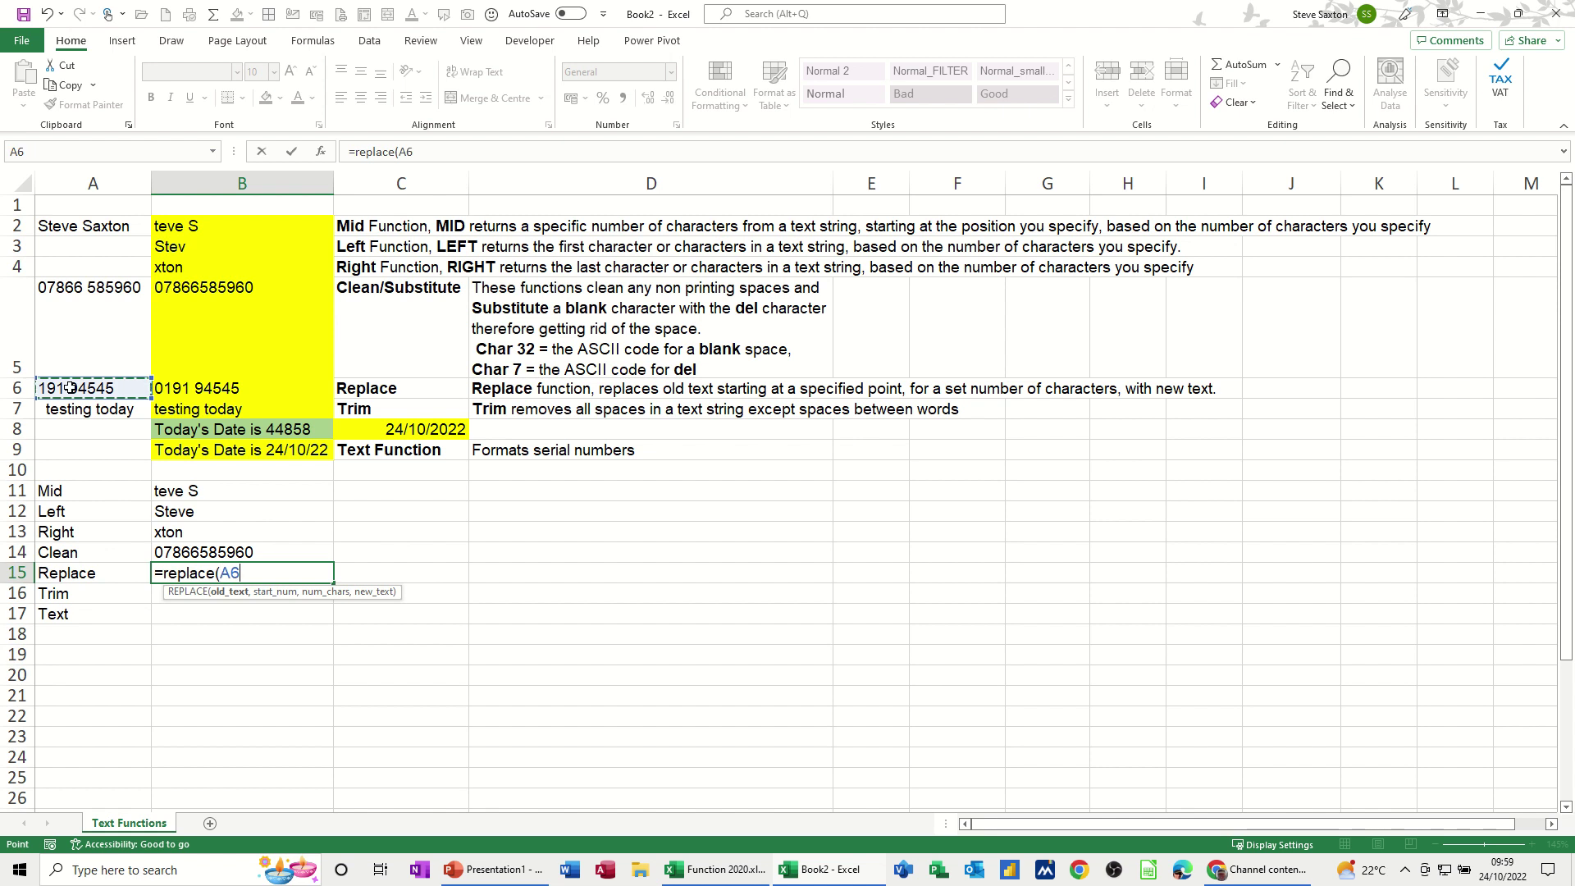
{"action": "type", "text": ","}
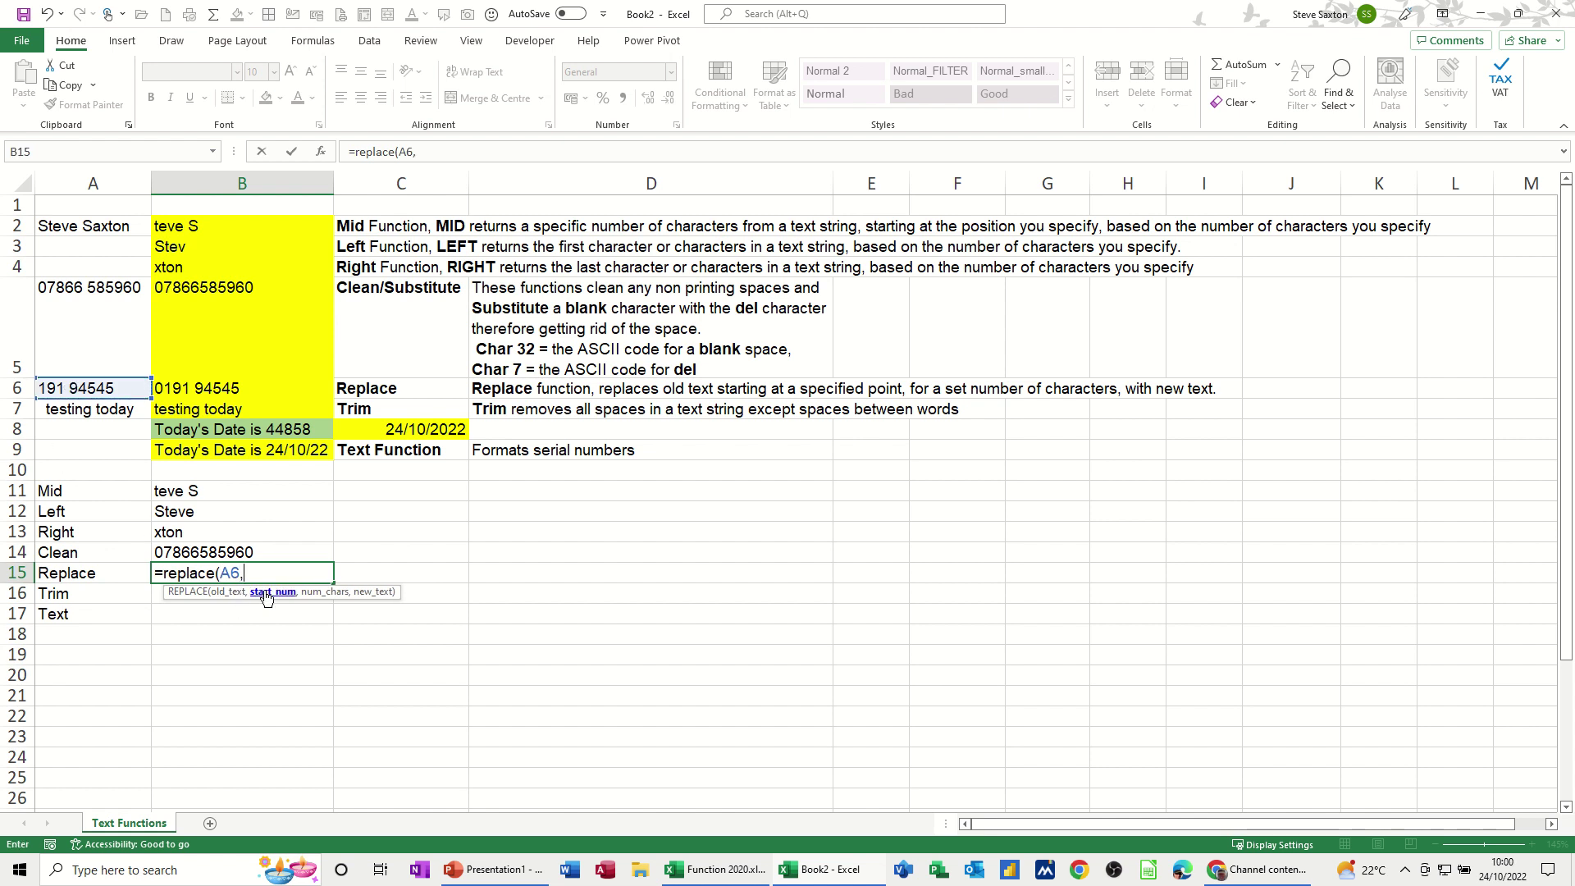
{"action": "type", "text": "1,0"}
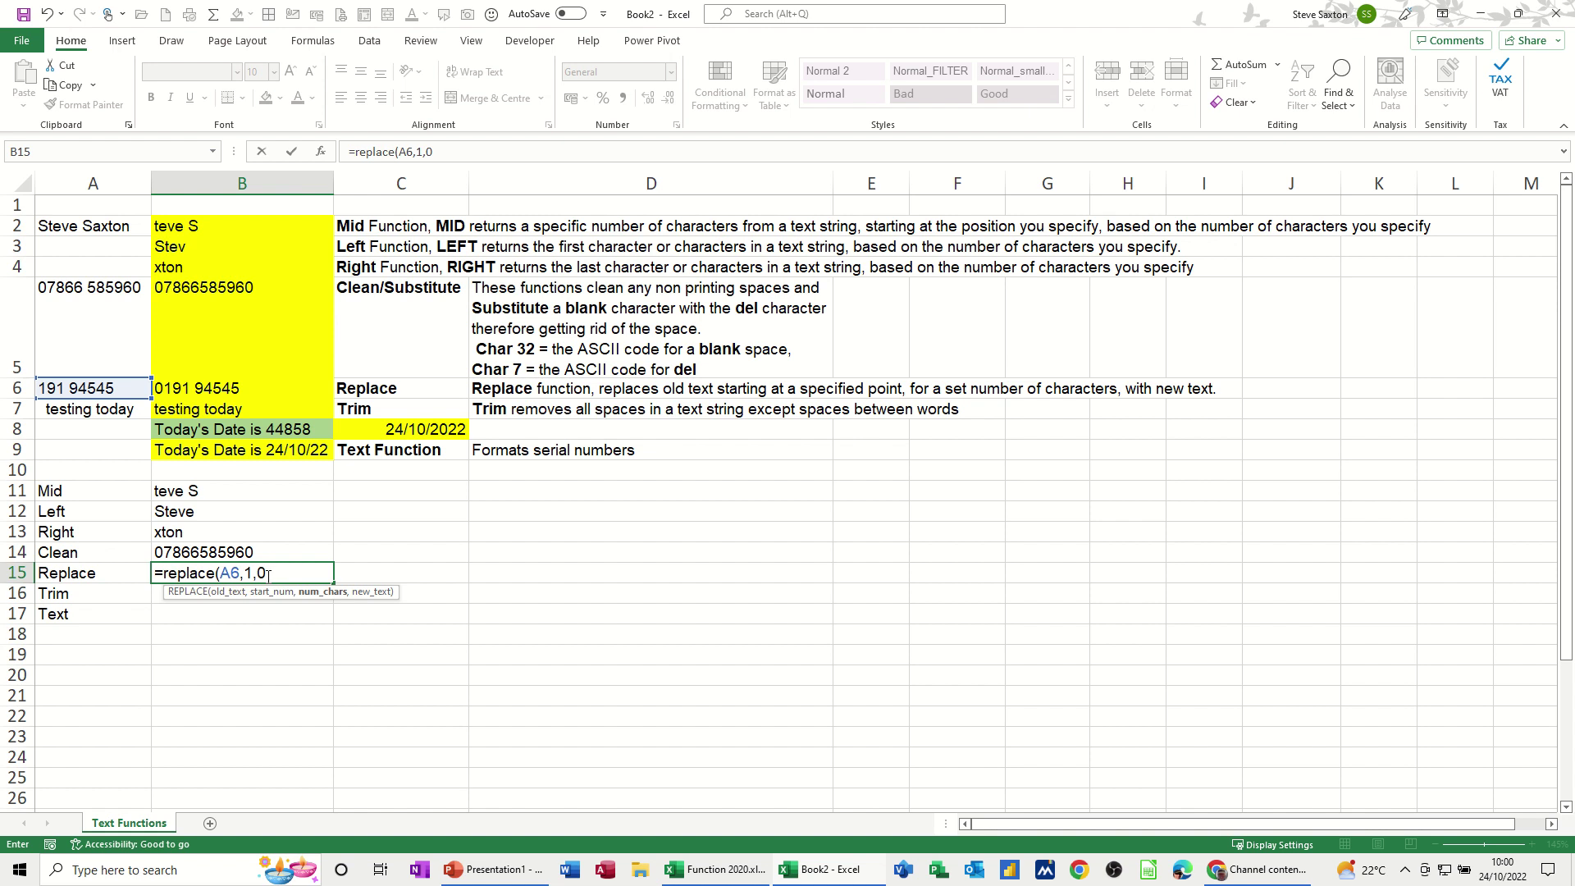
{"action": "type", "text": ",\"0\""}
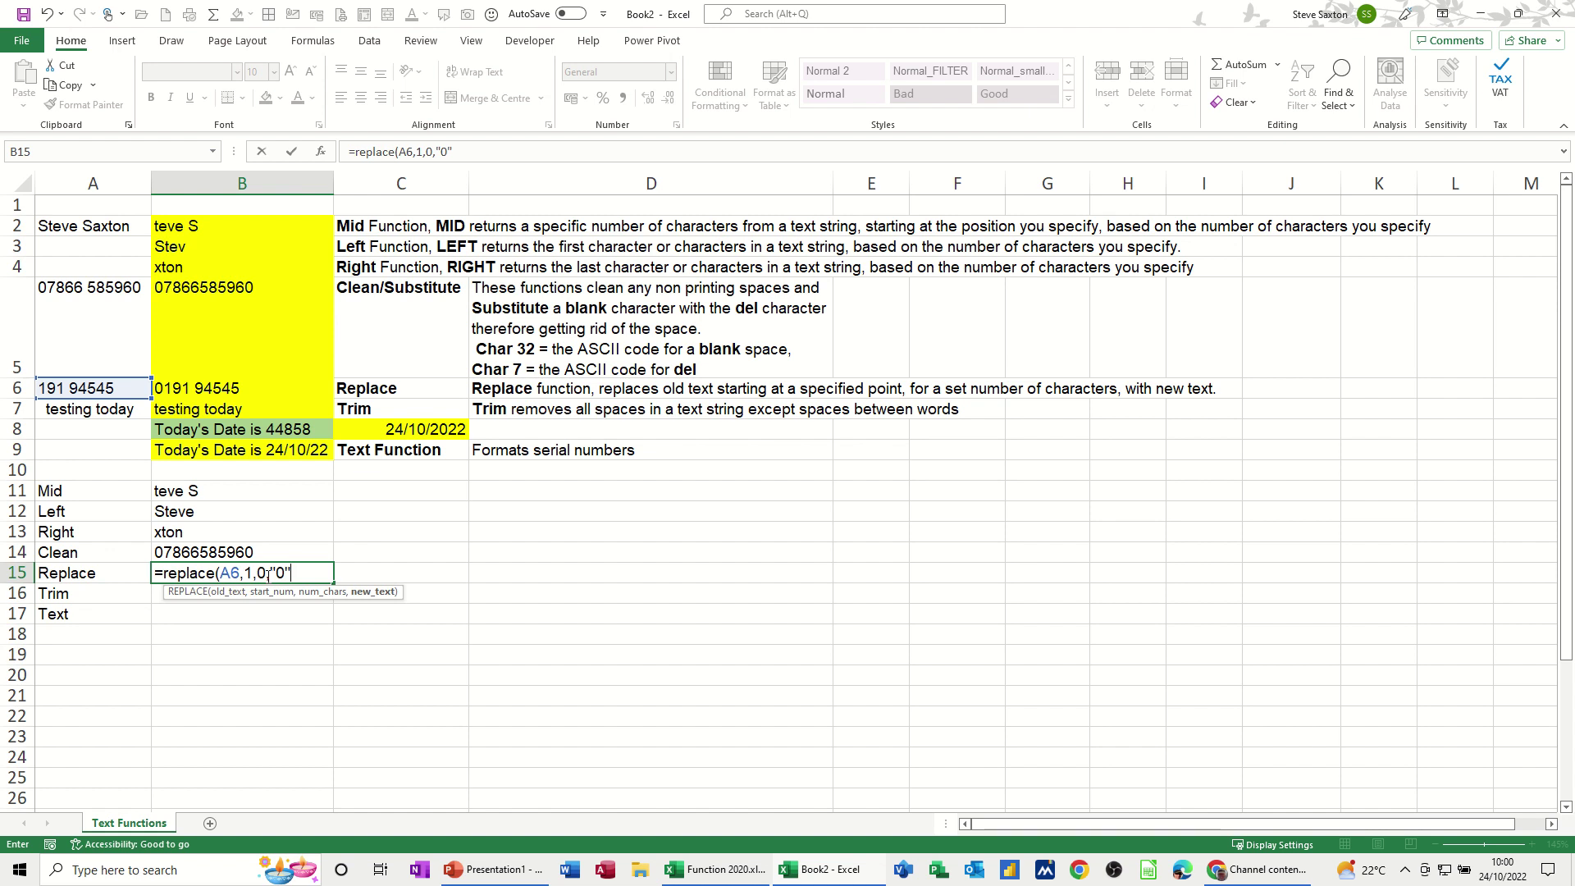
{"action": "type", "text": ")"}
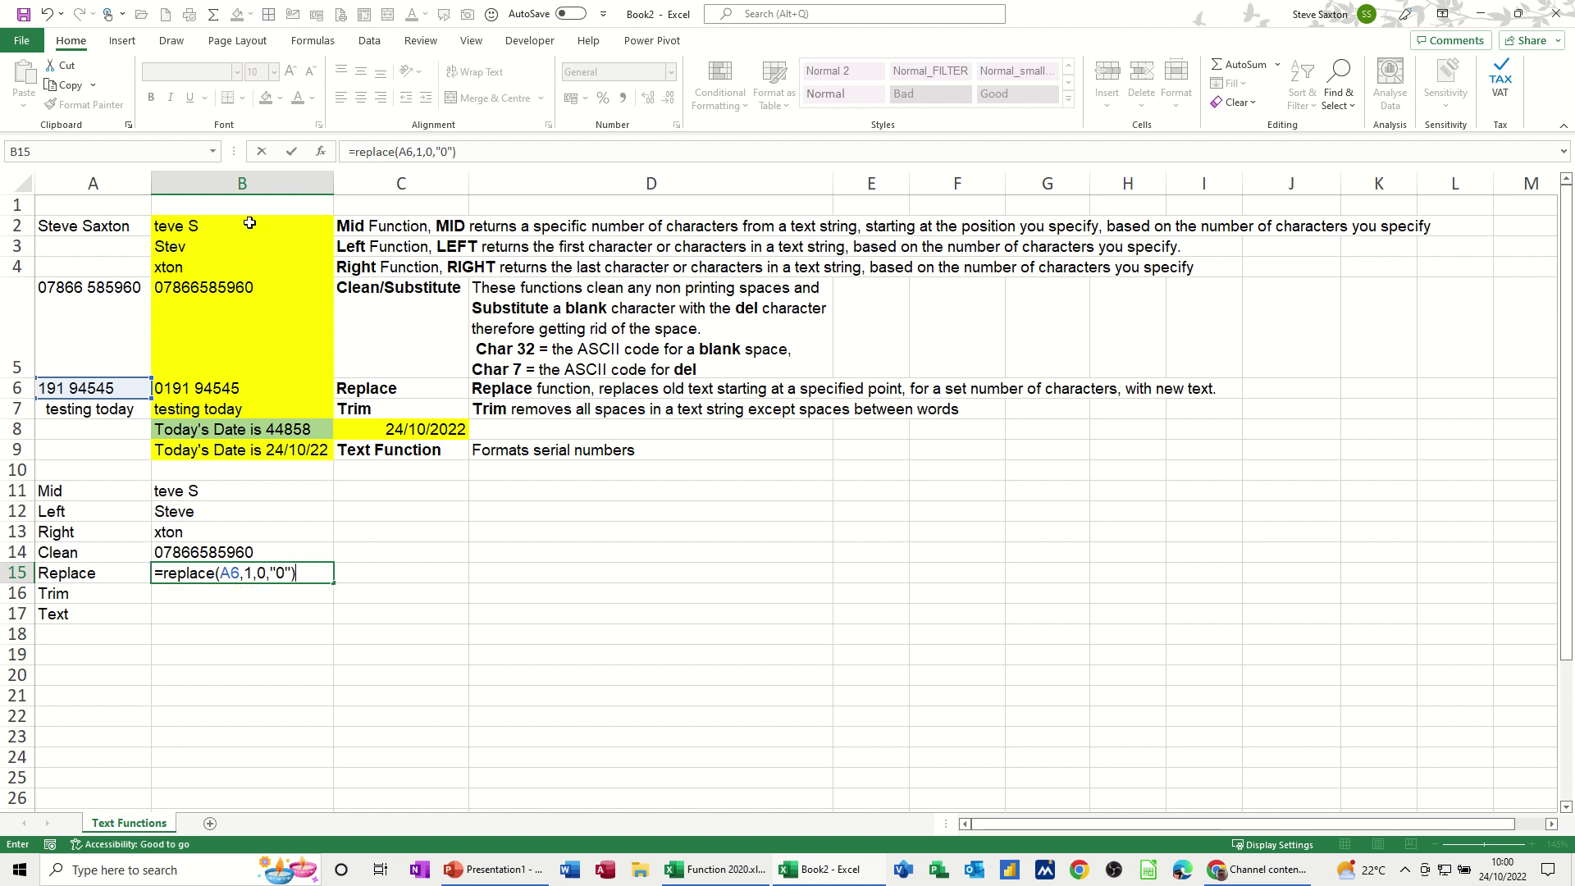
{"action": "left_click", "coordinate": [291, 153]}
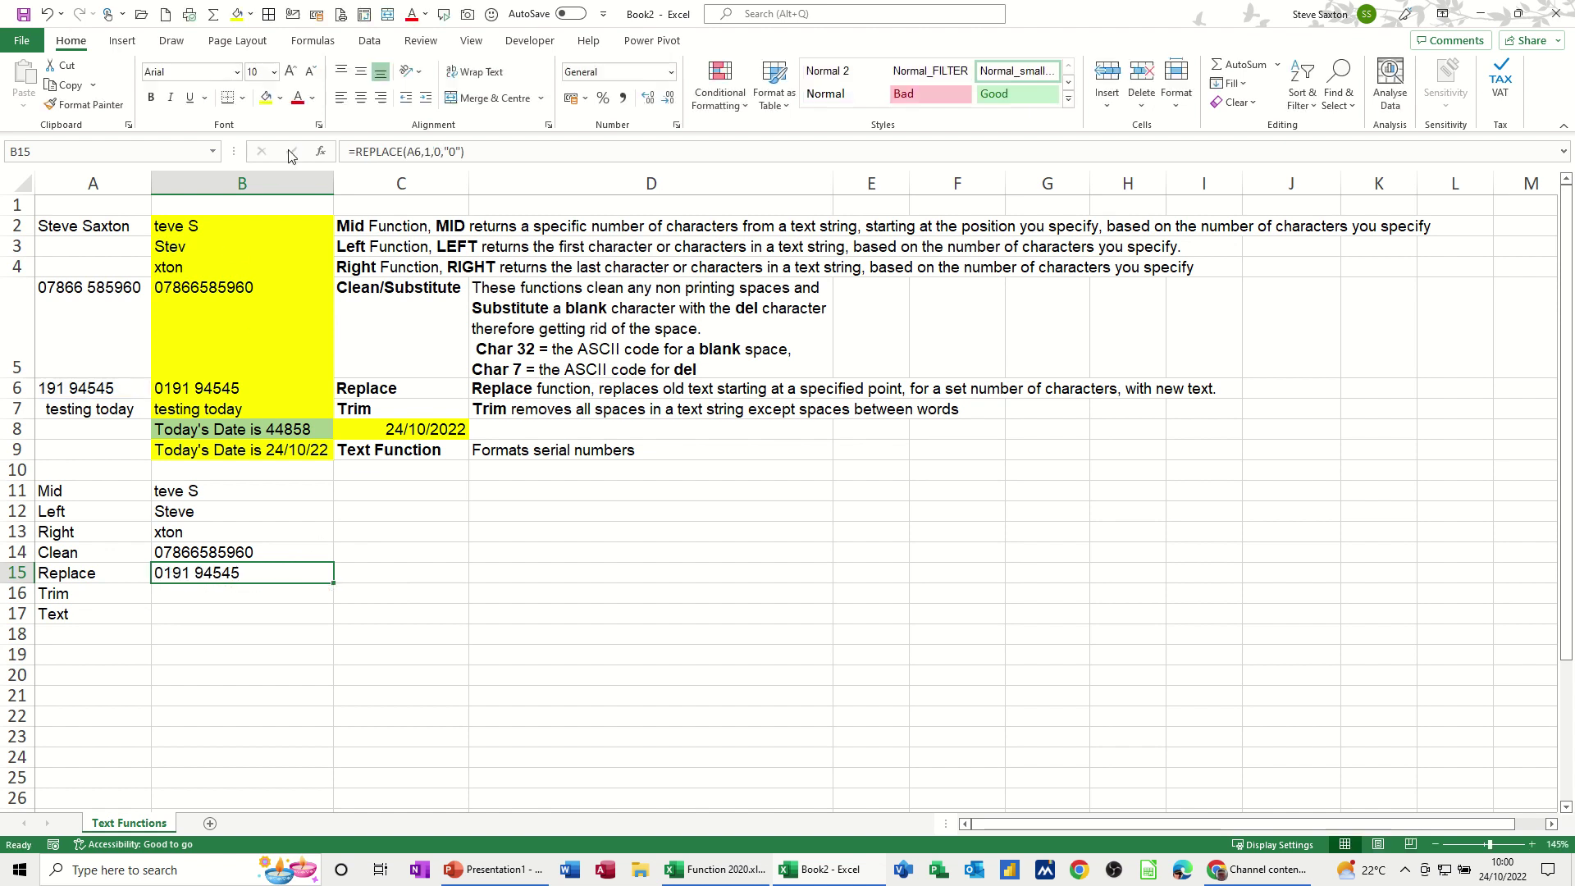
{"action": "left_click", "coordinate": [180, 595]}
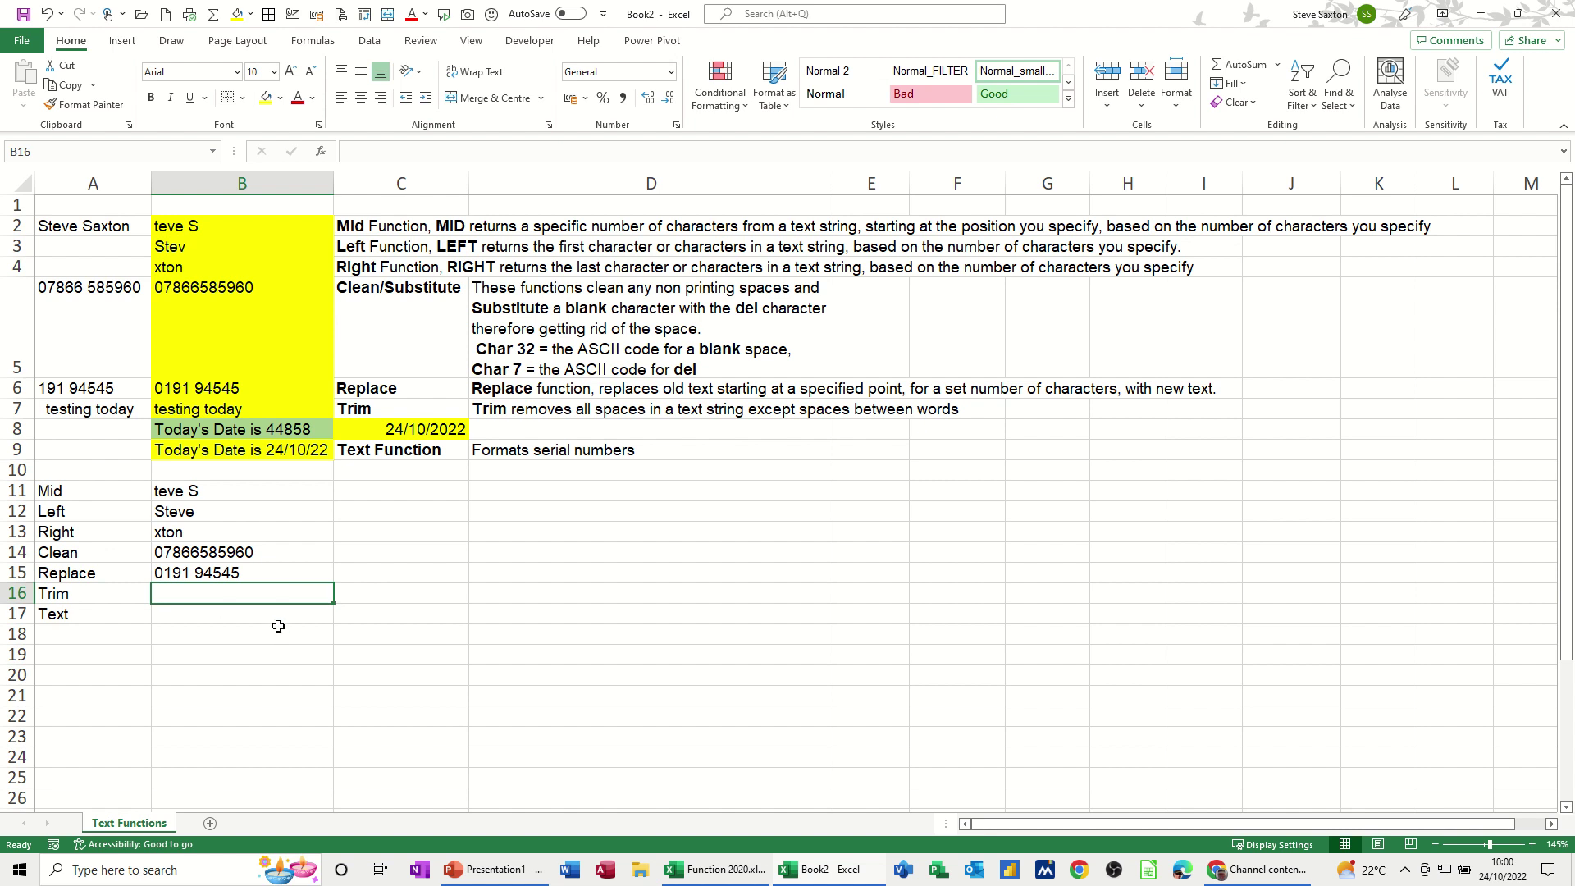
Step: Enter =TRIM(A7) in B16, returning "testing today" without extra spaces
{"action": "type", "text": "=tri"}
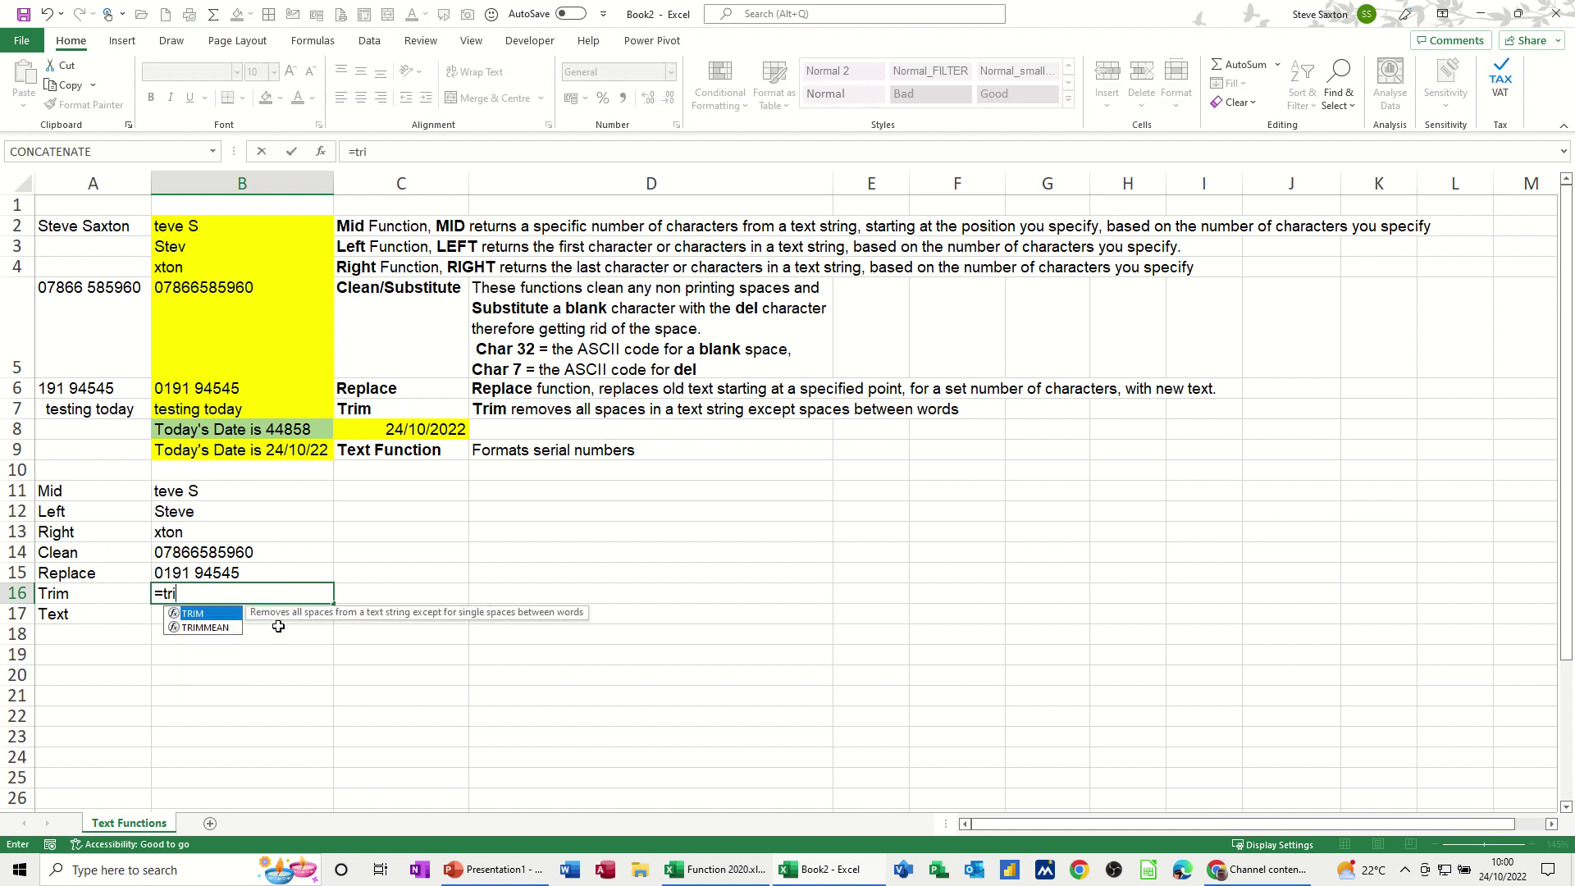
{"action": "type", "text": "m("}
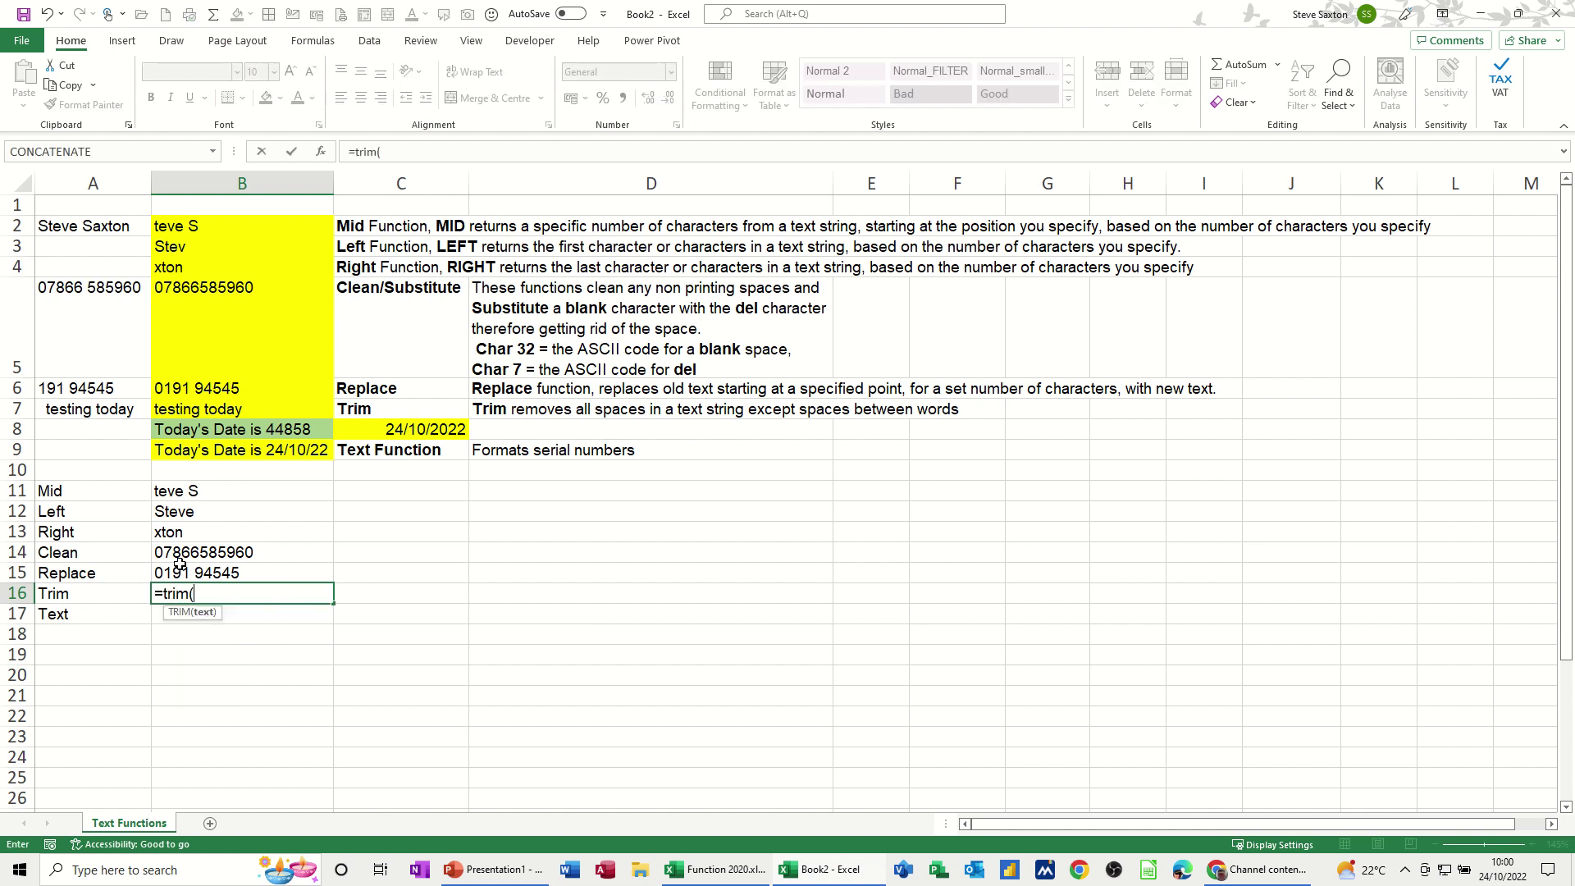
{"action": "left_click", "coordinate": [74, 407]}
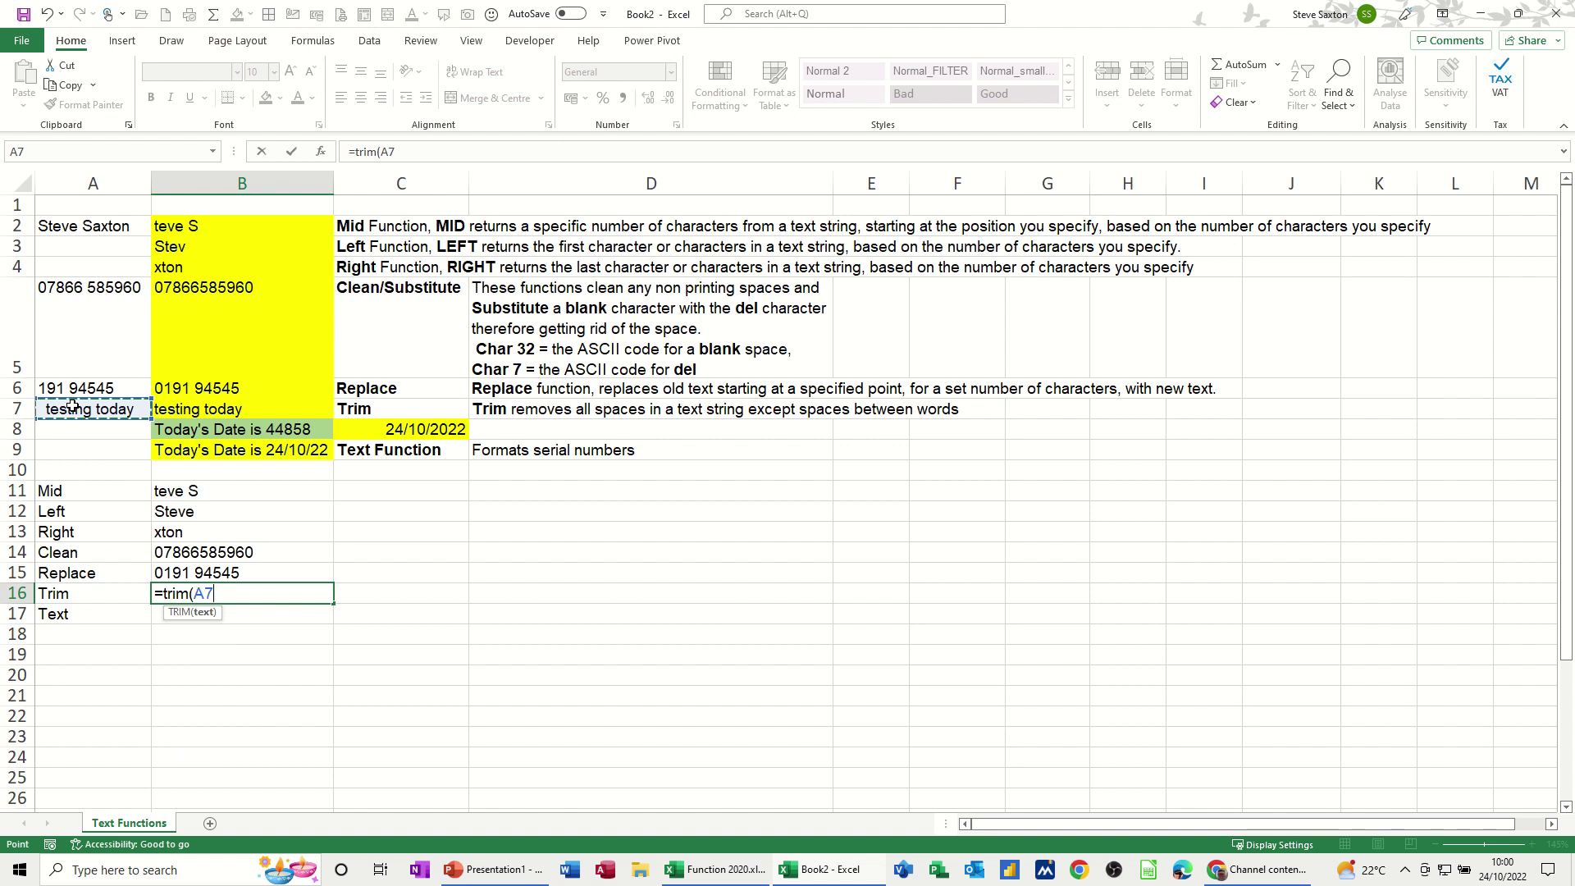
{"action": "type", "text": ")"}
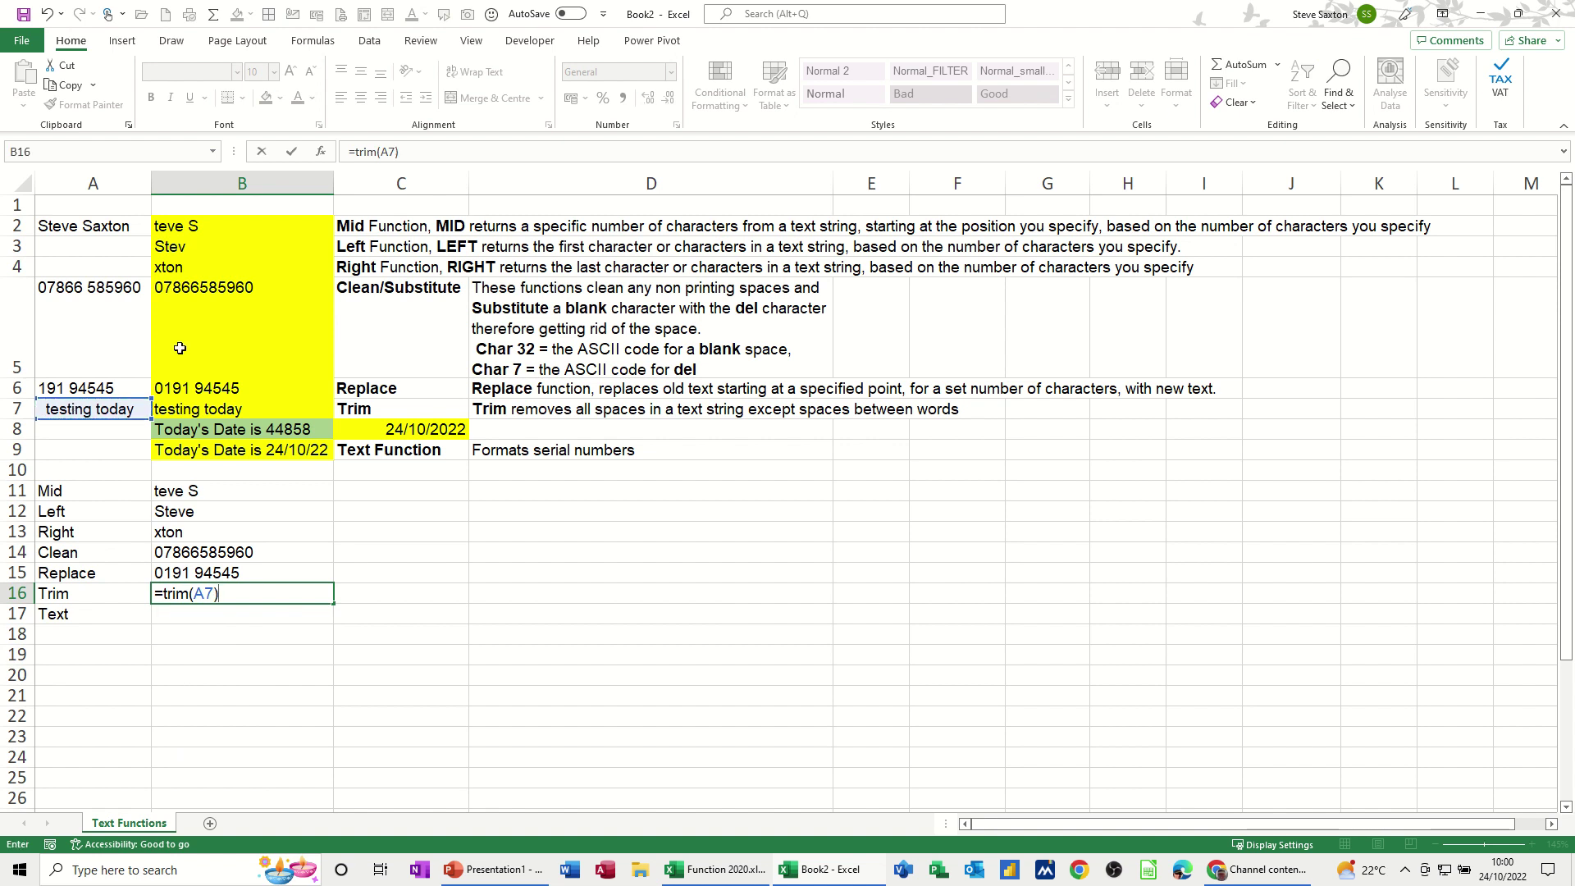
{"action": "left_click", "coordinate": [291, 151]}
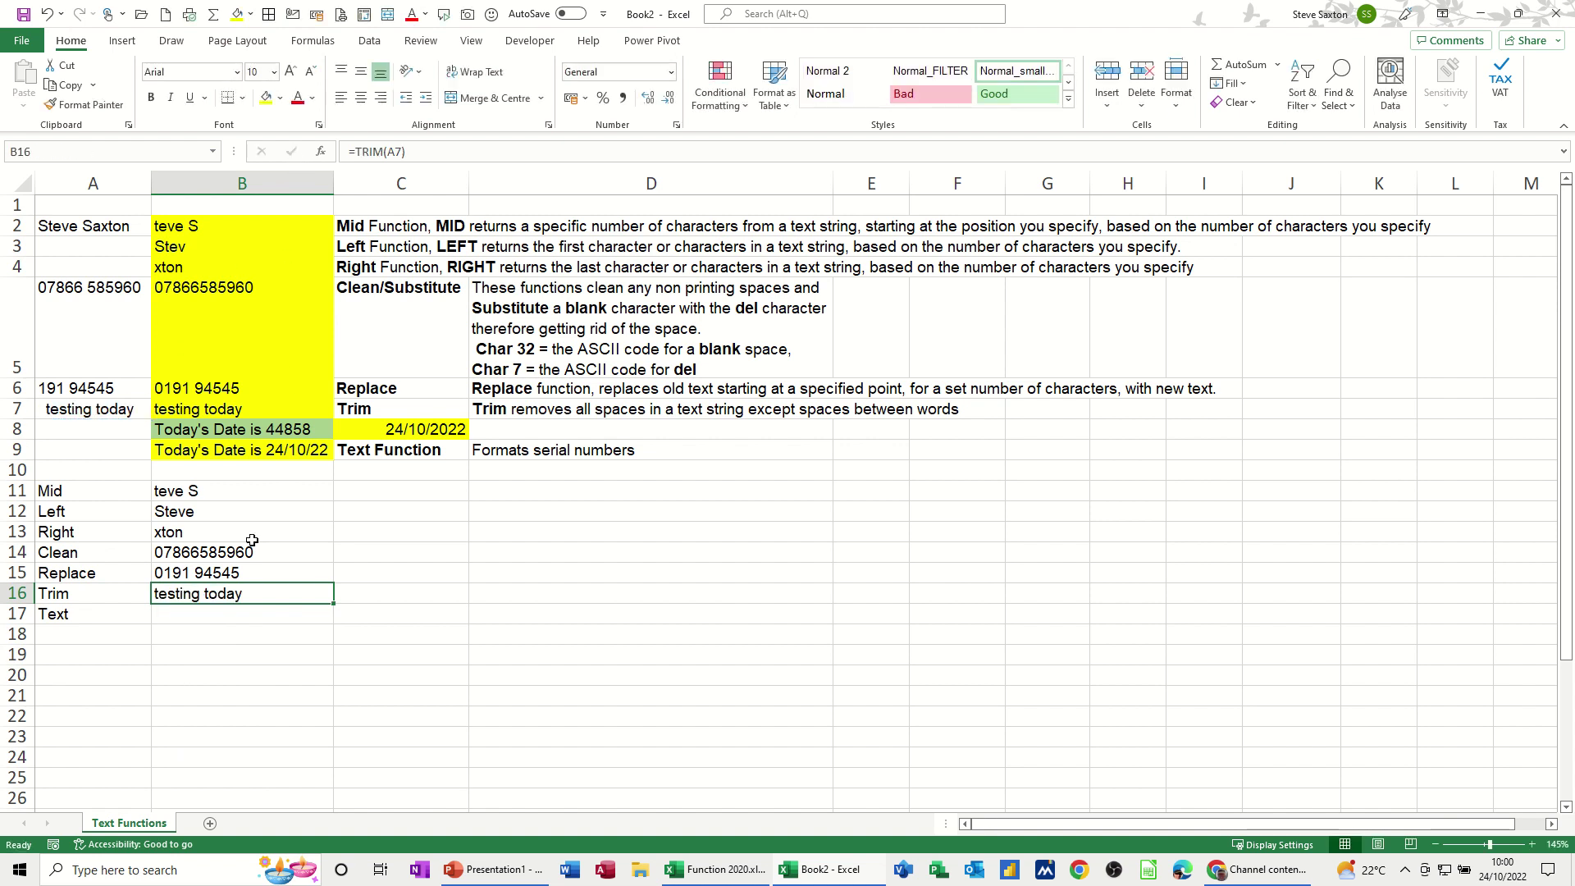
{"action": "left_click", "coordinate": [185, 617]}
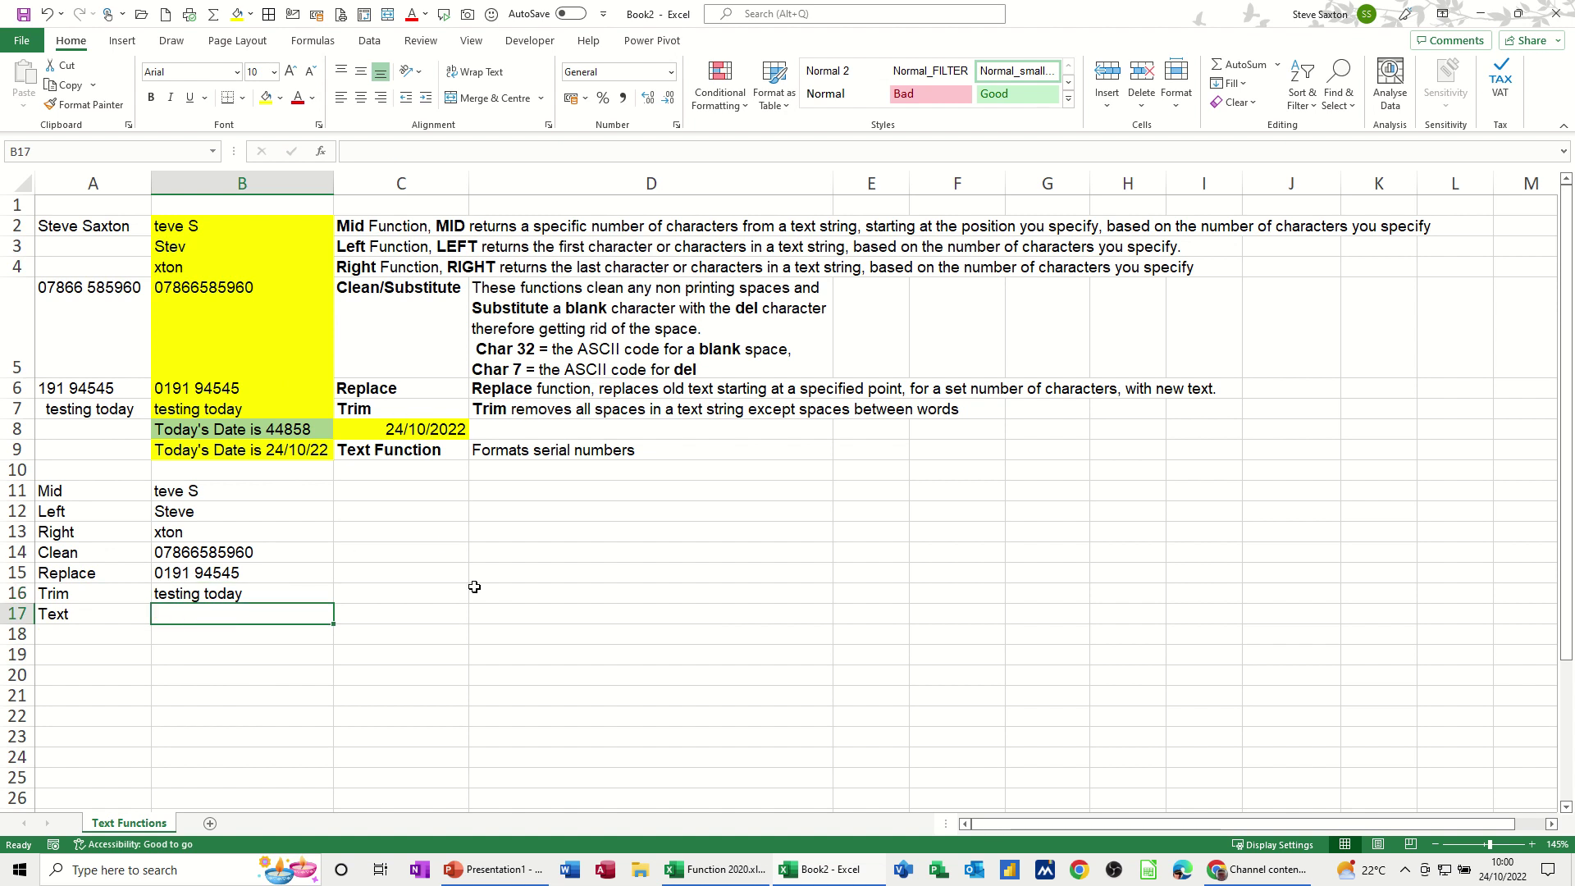
Step: Enter ="Today's date is "&C8 in B17, showing the date as serial 44858
{"action": "type", "text": "="}
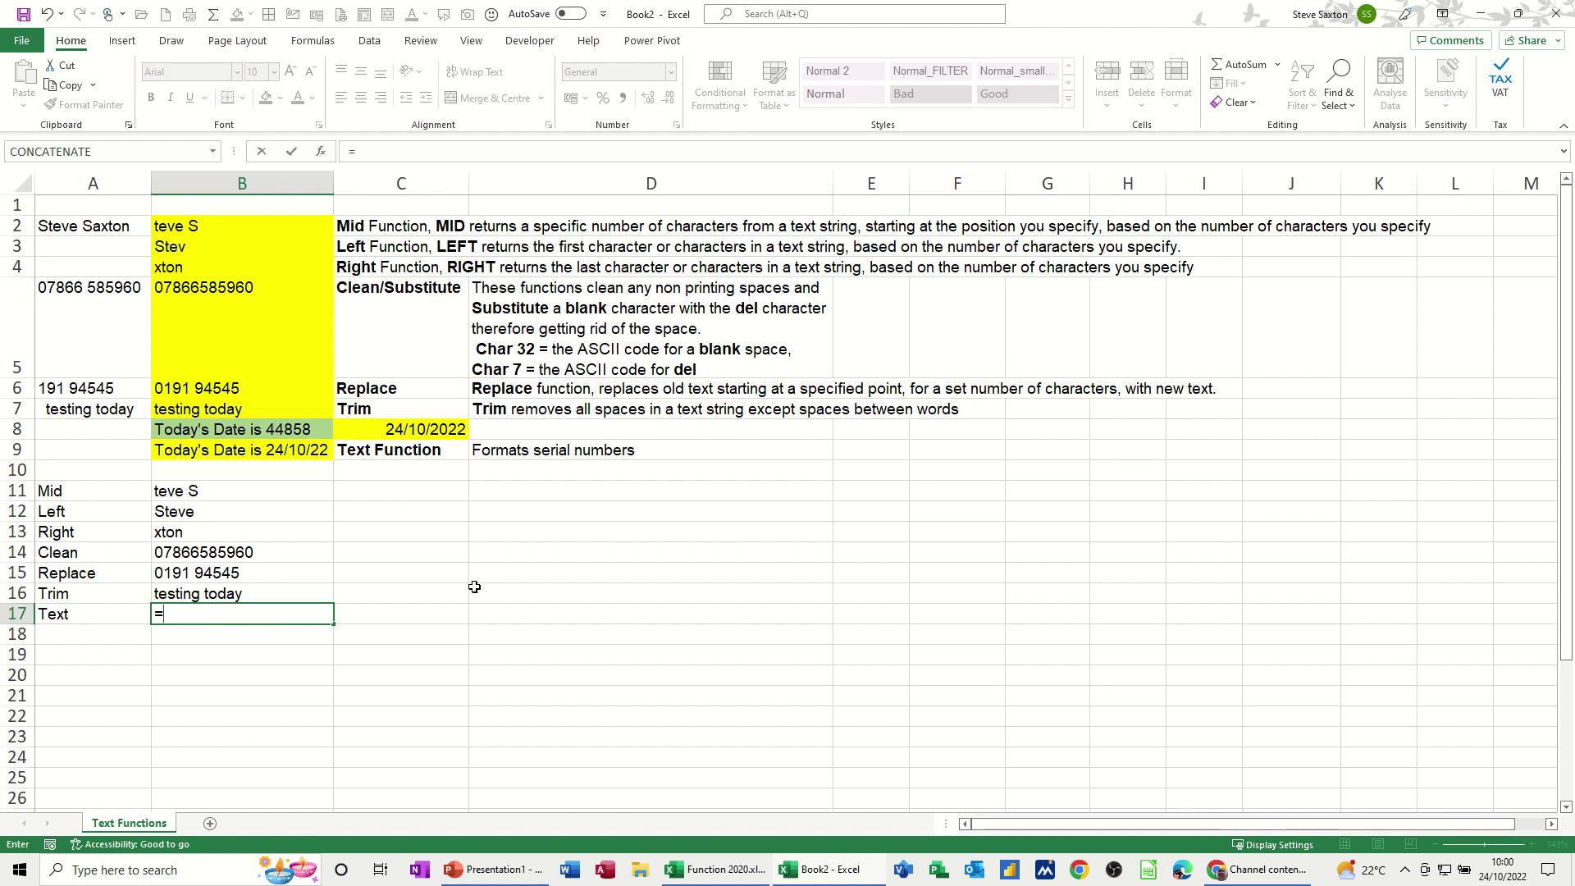
{"action": "type", "text": "\"Today"}
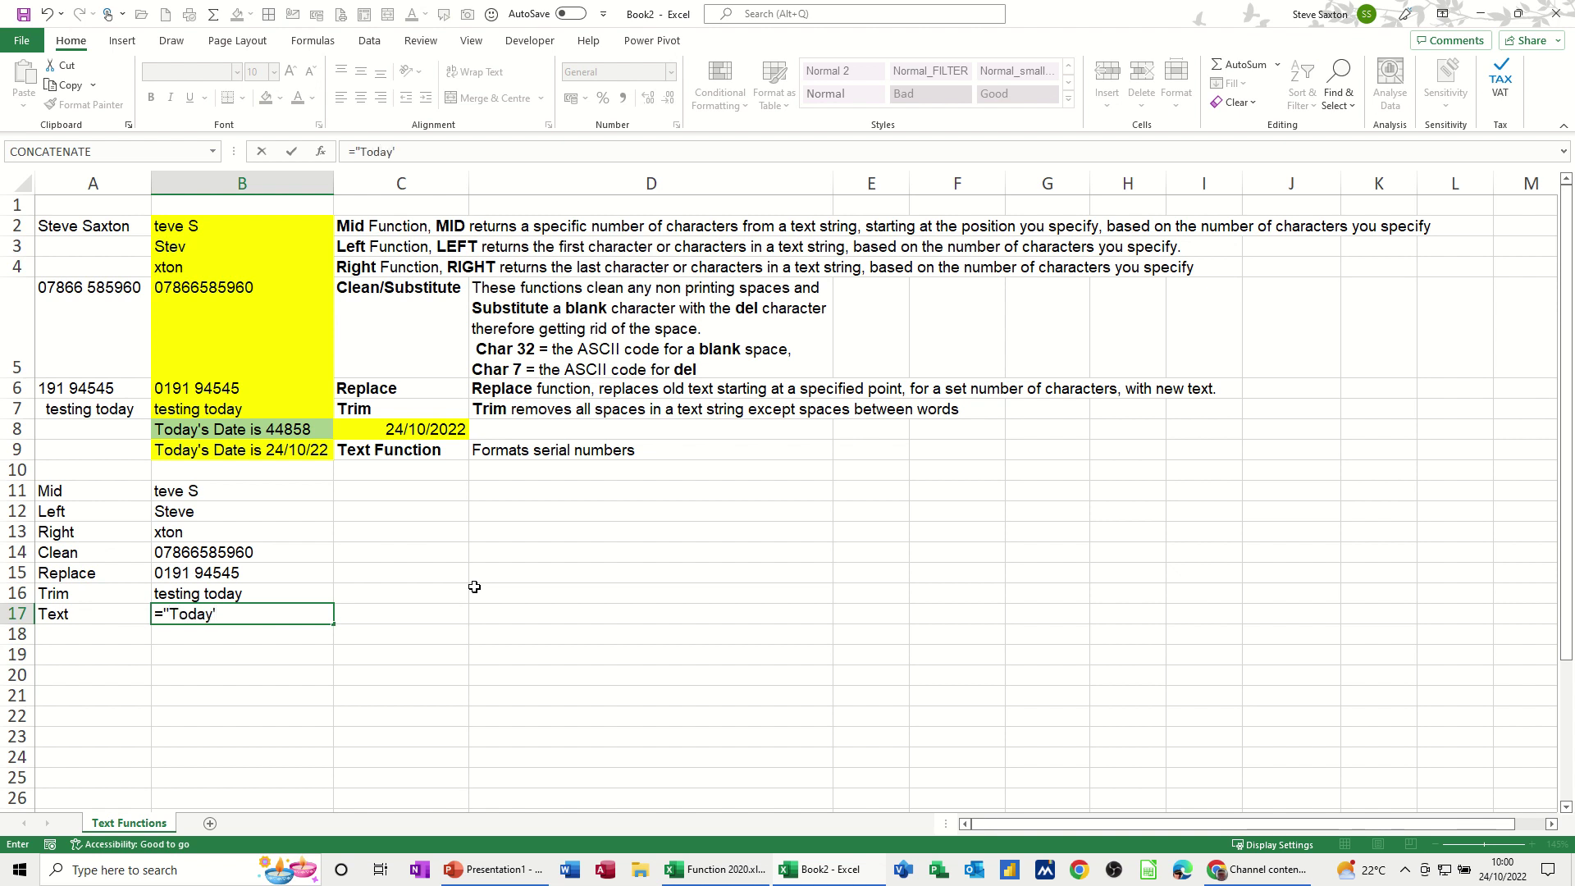
{"action": "type", "text": "'s date is"}
{"action": "type", "text": "\"&"}
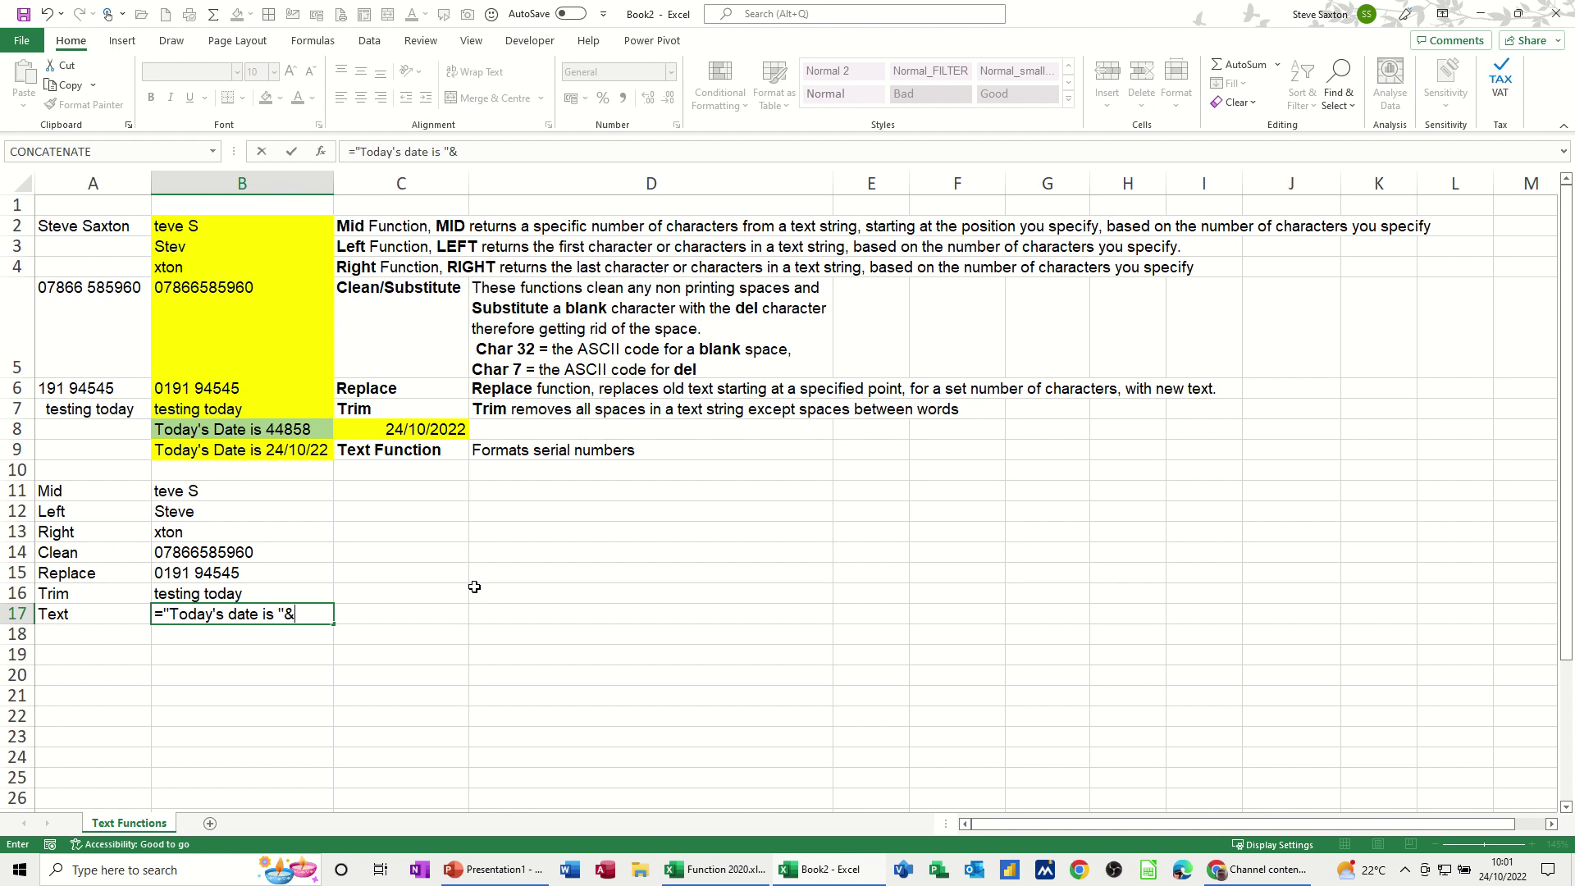
{"action": "left_click", "coordinate": [399, 427]}
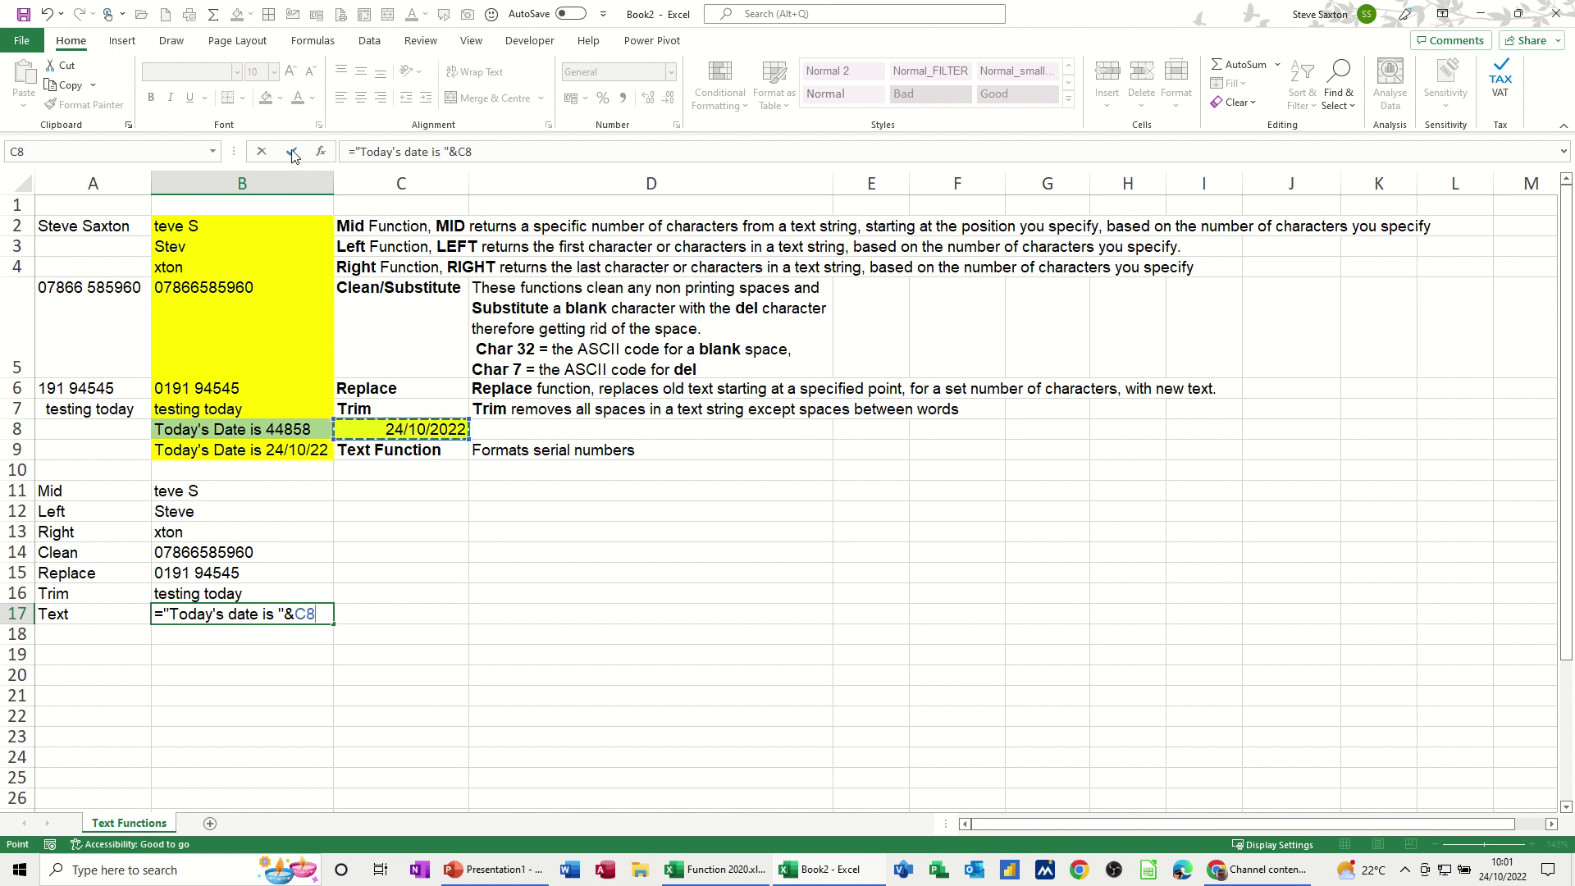
{"action": "key", "text": "ctrl+Return"}
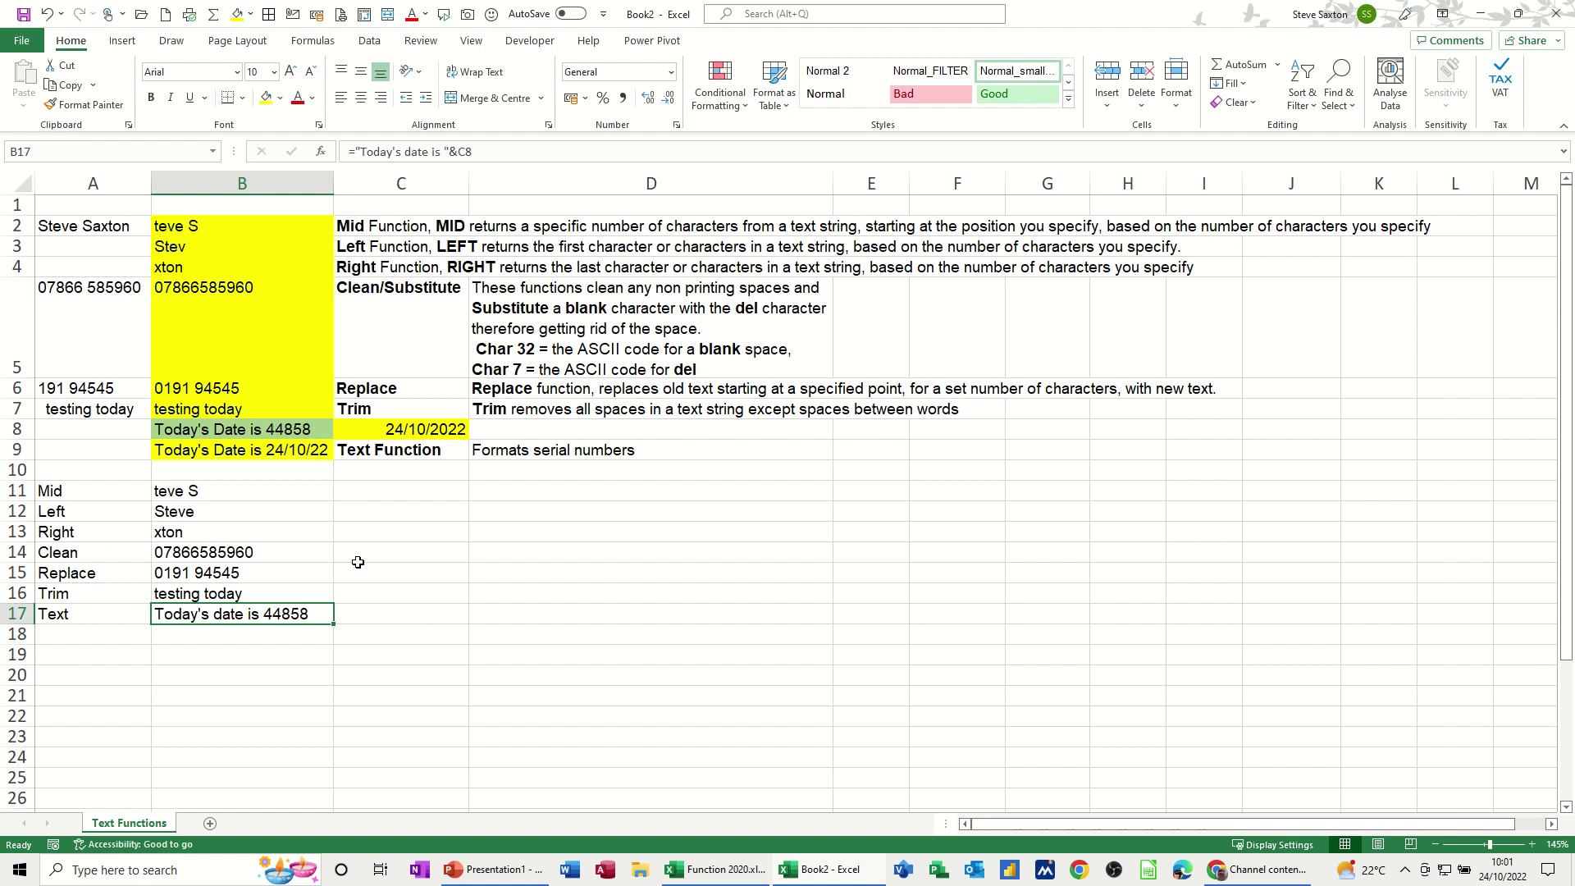
Step: Briefly switch C8 to General to reveal its serial number, then undo back to the date
{"action": "left_click", "coordinate": [397, 432]}
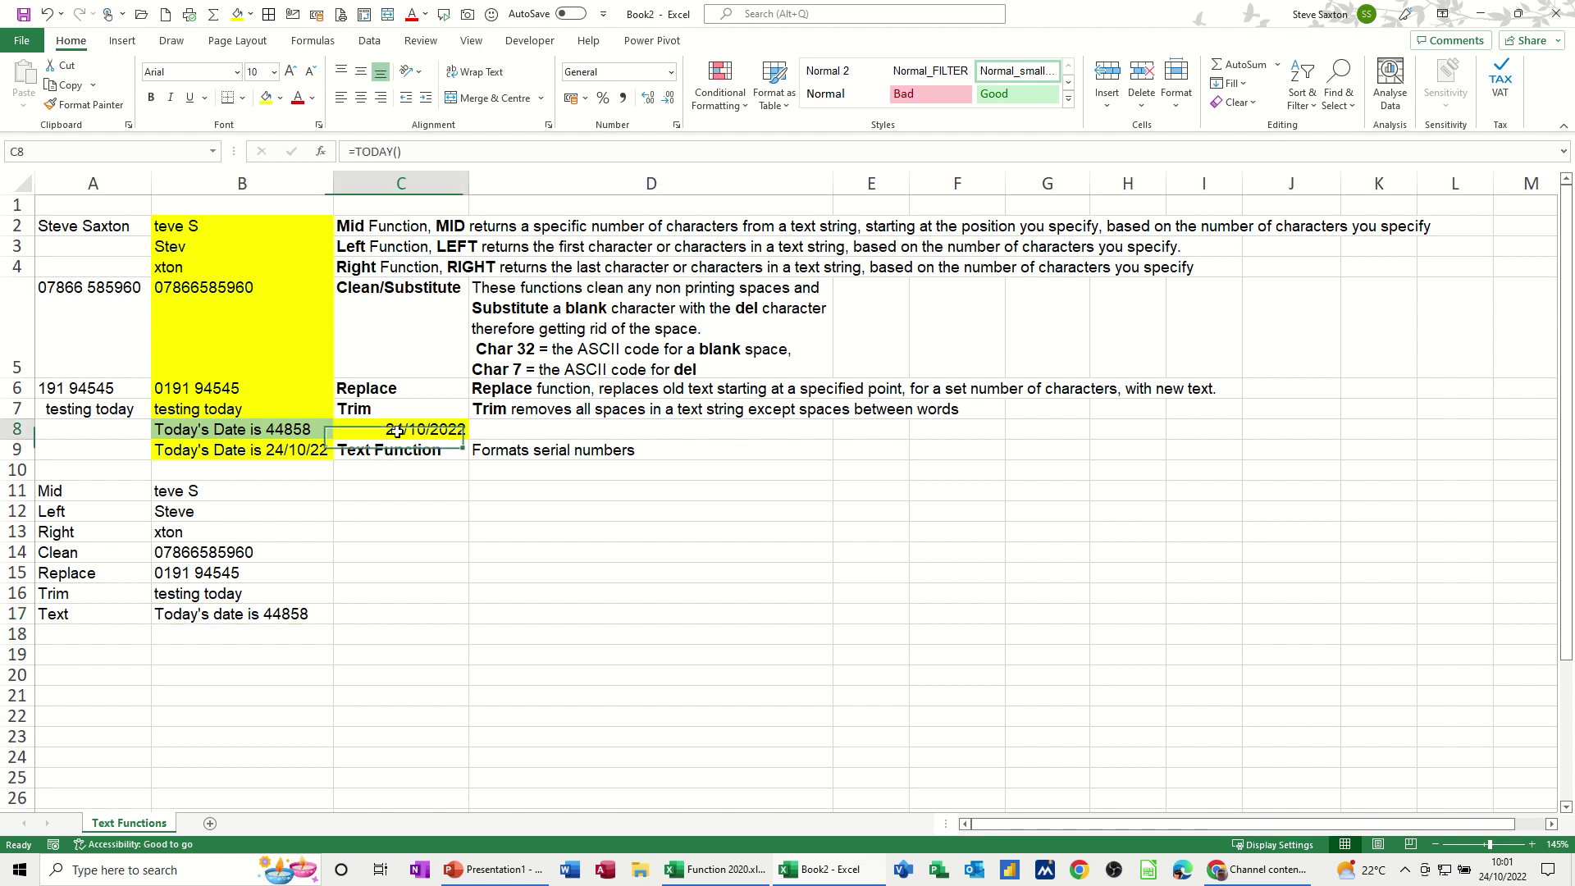
{"action": "left_click", "coordinate": [671, 72]}
{"action": "left_click", "coordinate": [656, 110]}
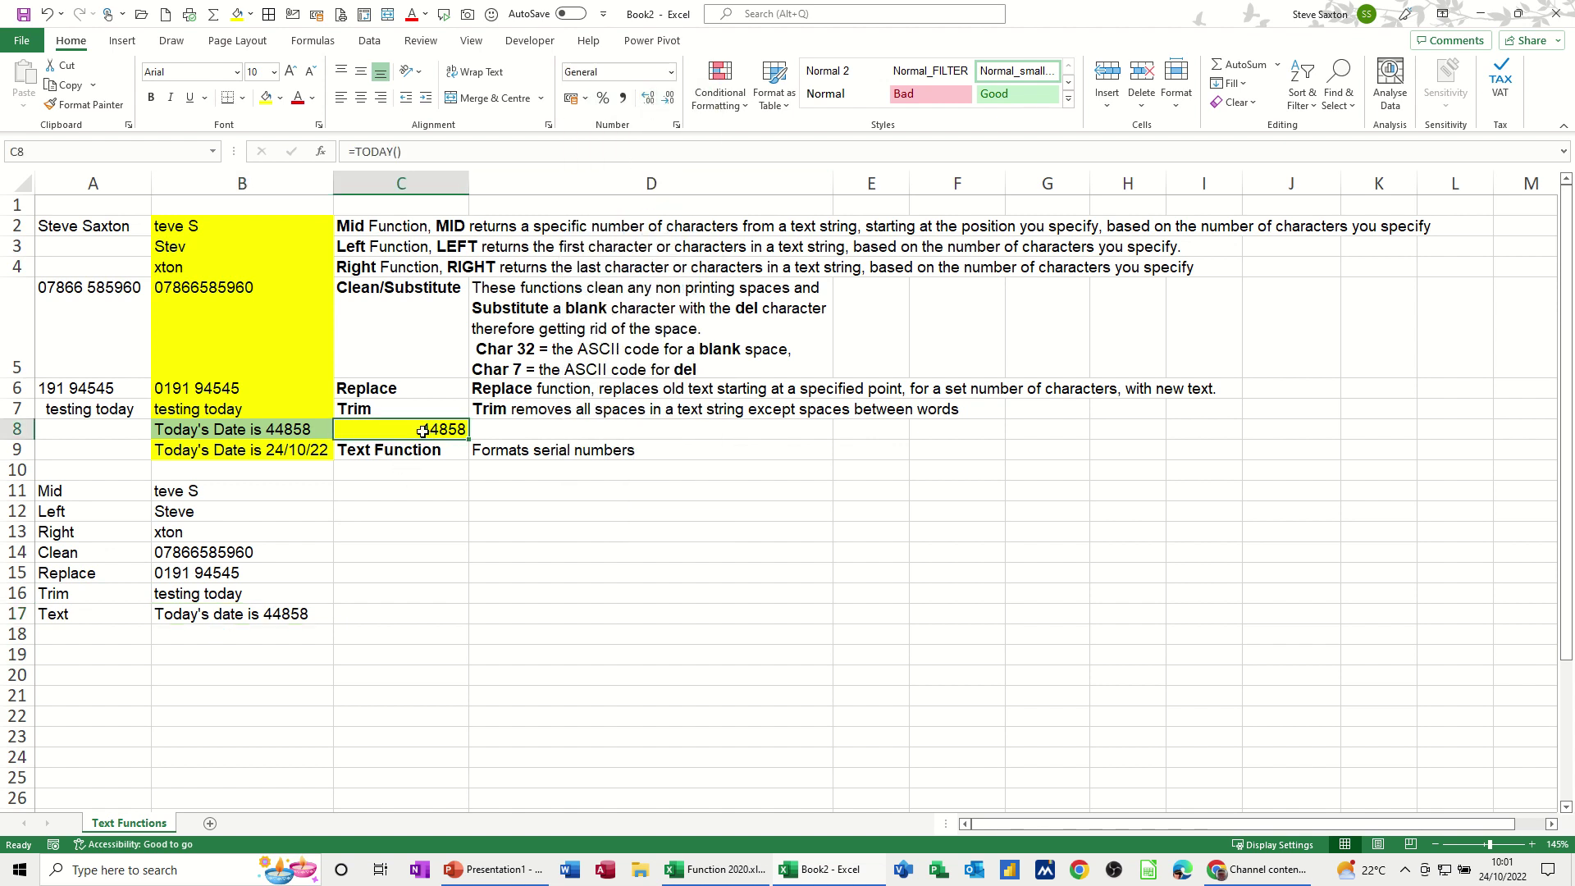
{"action": "key", "text": "ctrl+z"}
{"action": "left_click", "coordinate": [205, 638]}
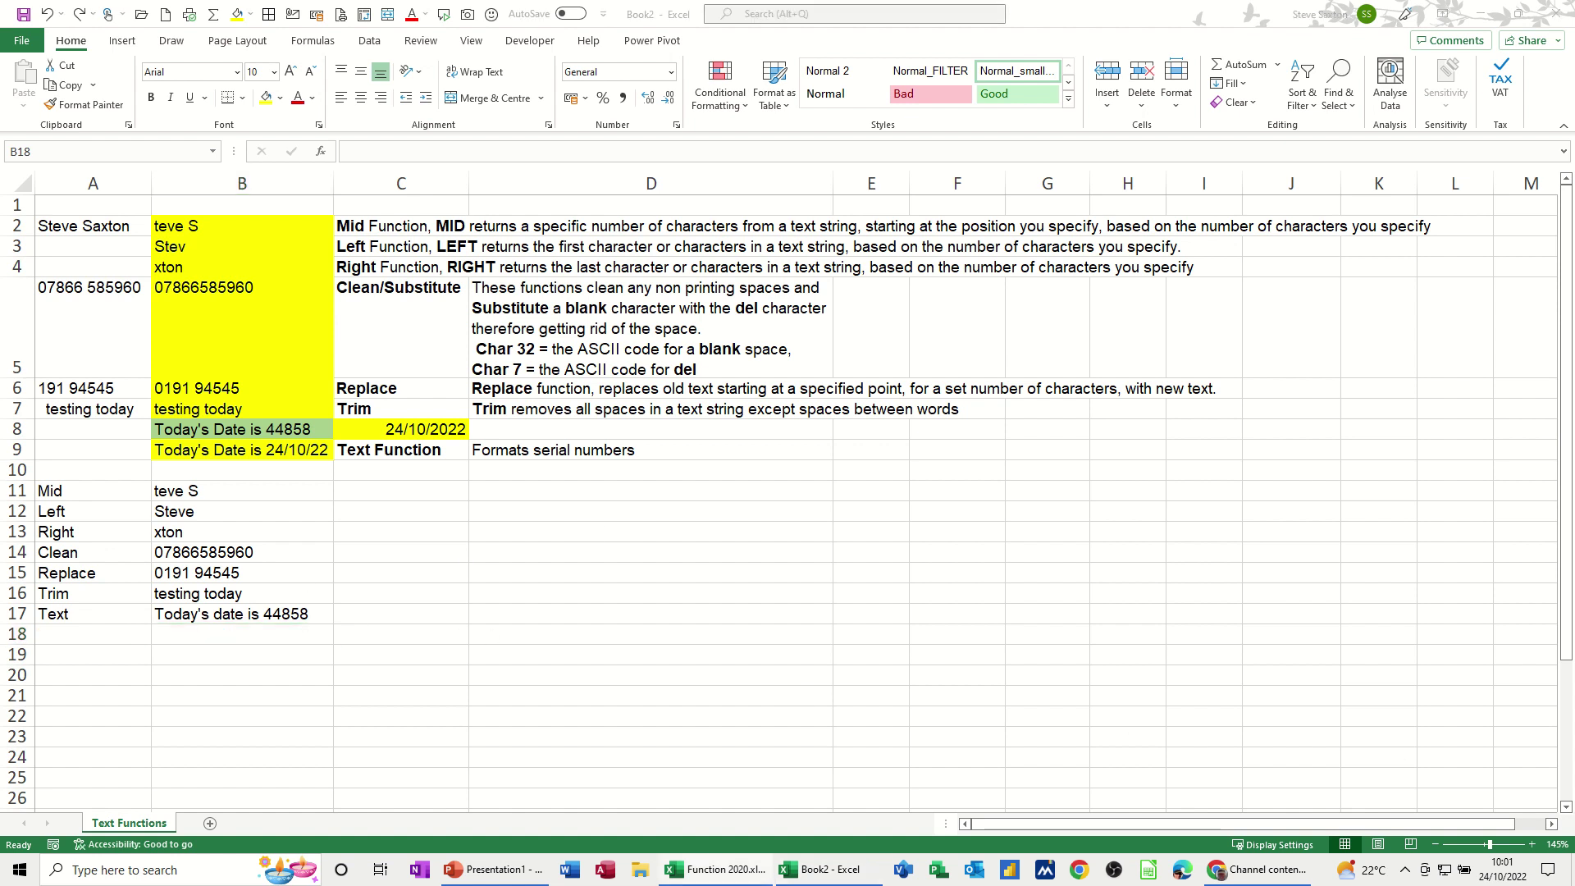
Step: Enter ="Today's date is "&TEXT(C8,"dd/mm/yy") in B18, displaying "Today's date is 24/10/22"
{"action": "left_click", "coordinate": [248, 633]}
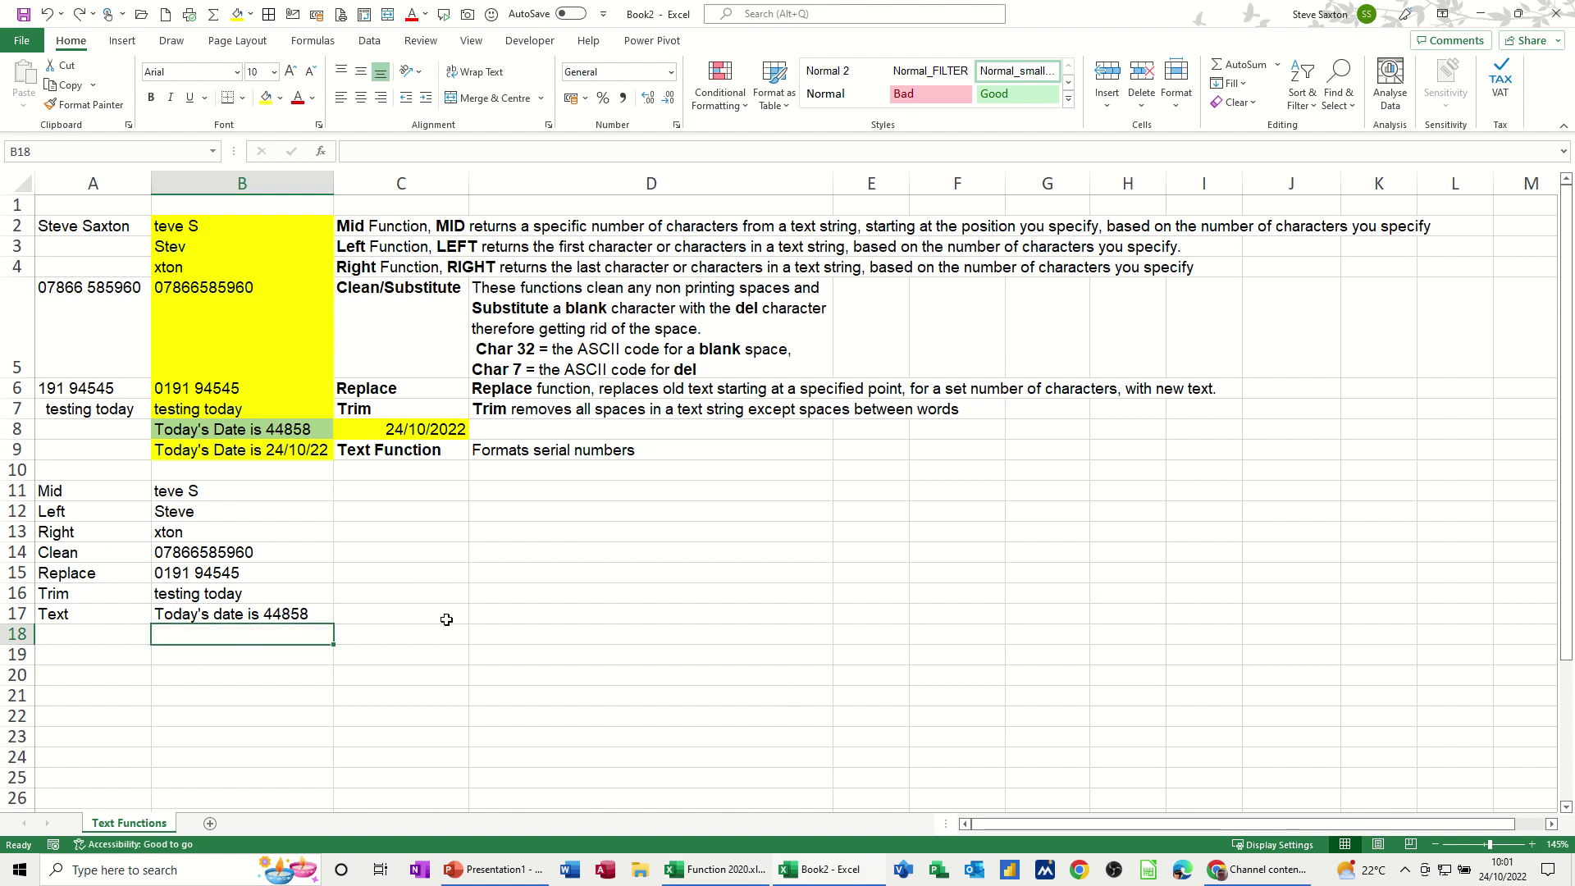
{"action": "type", "text": "="}
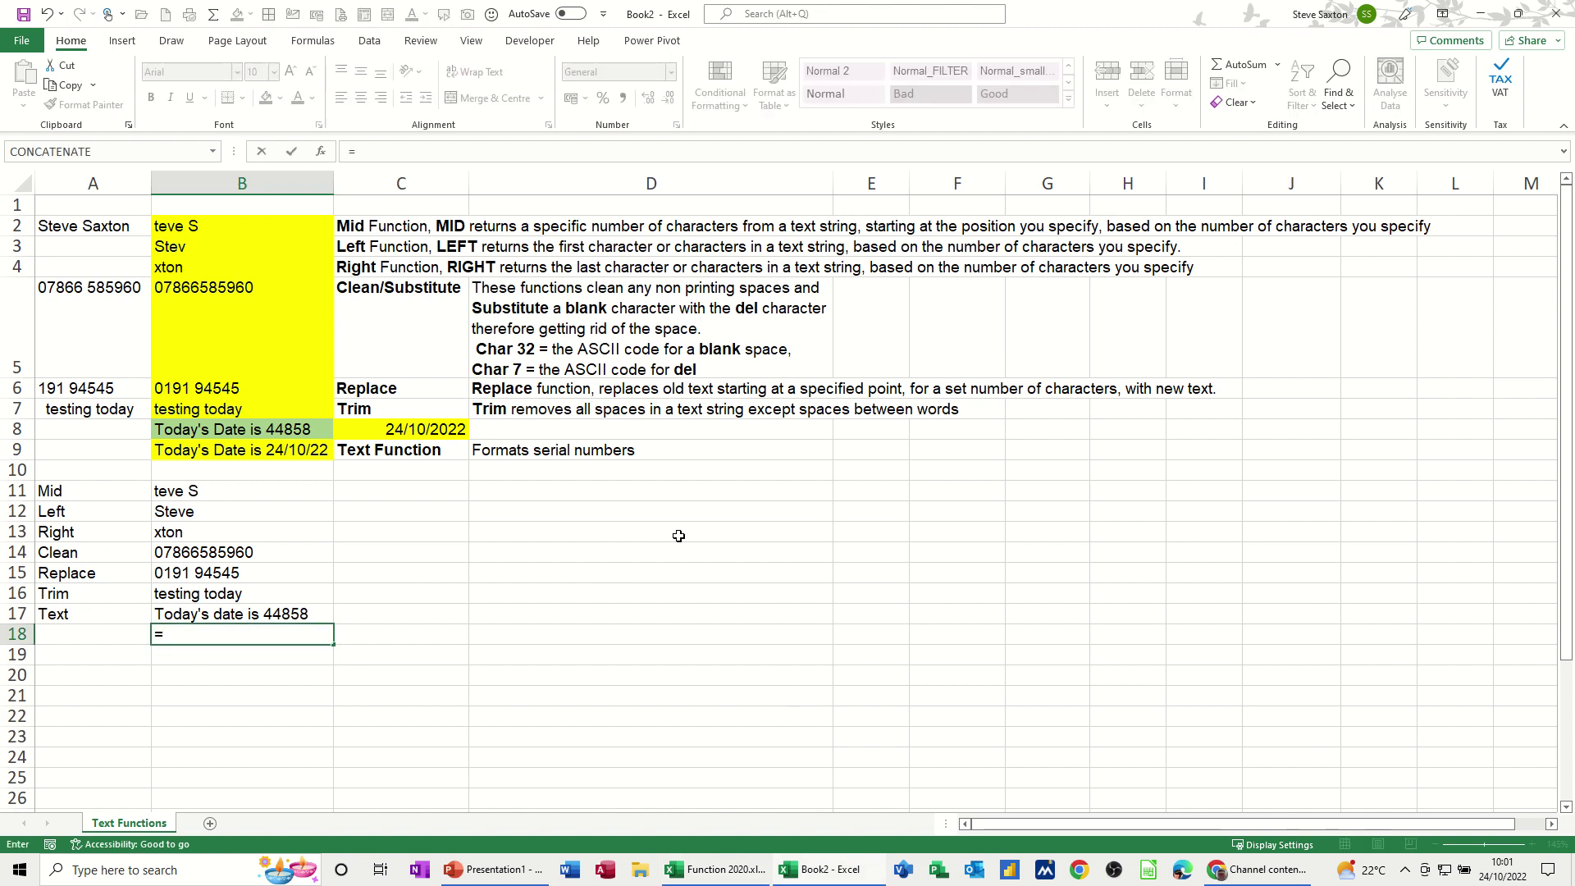
{"action": "type", "text": "\"Today's date is"}
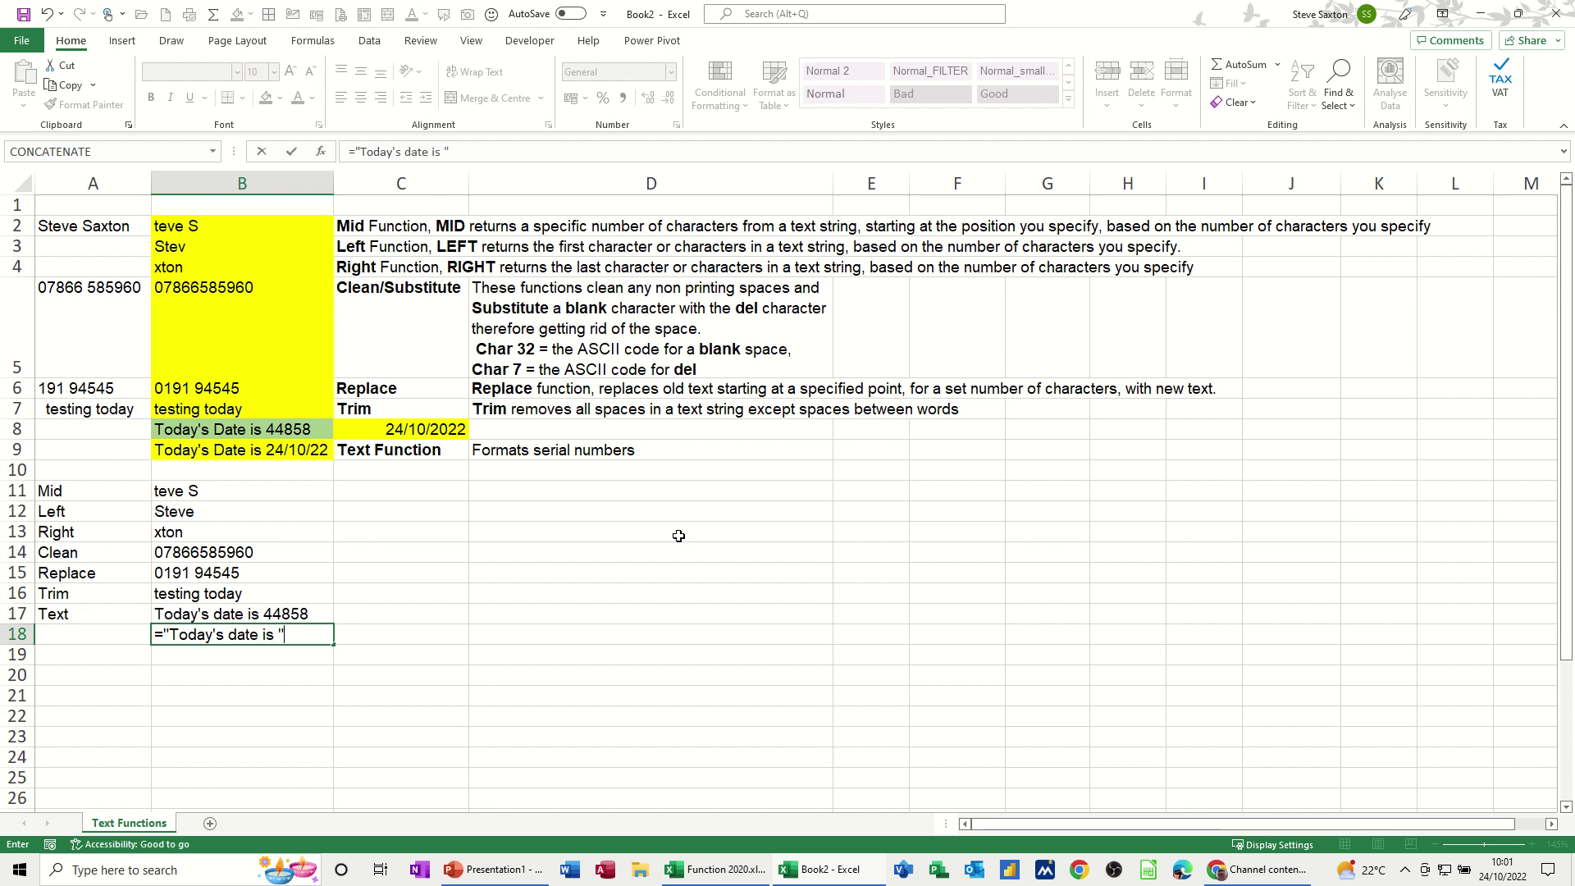
{"action": "type", "text": " \"&text("}
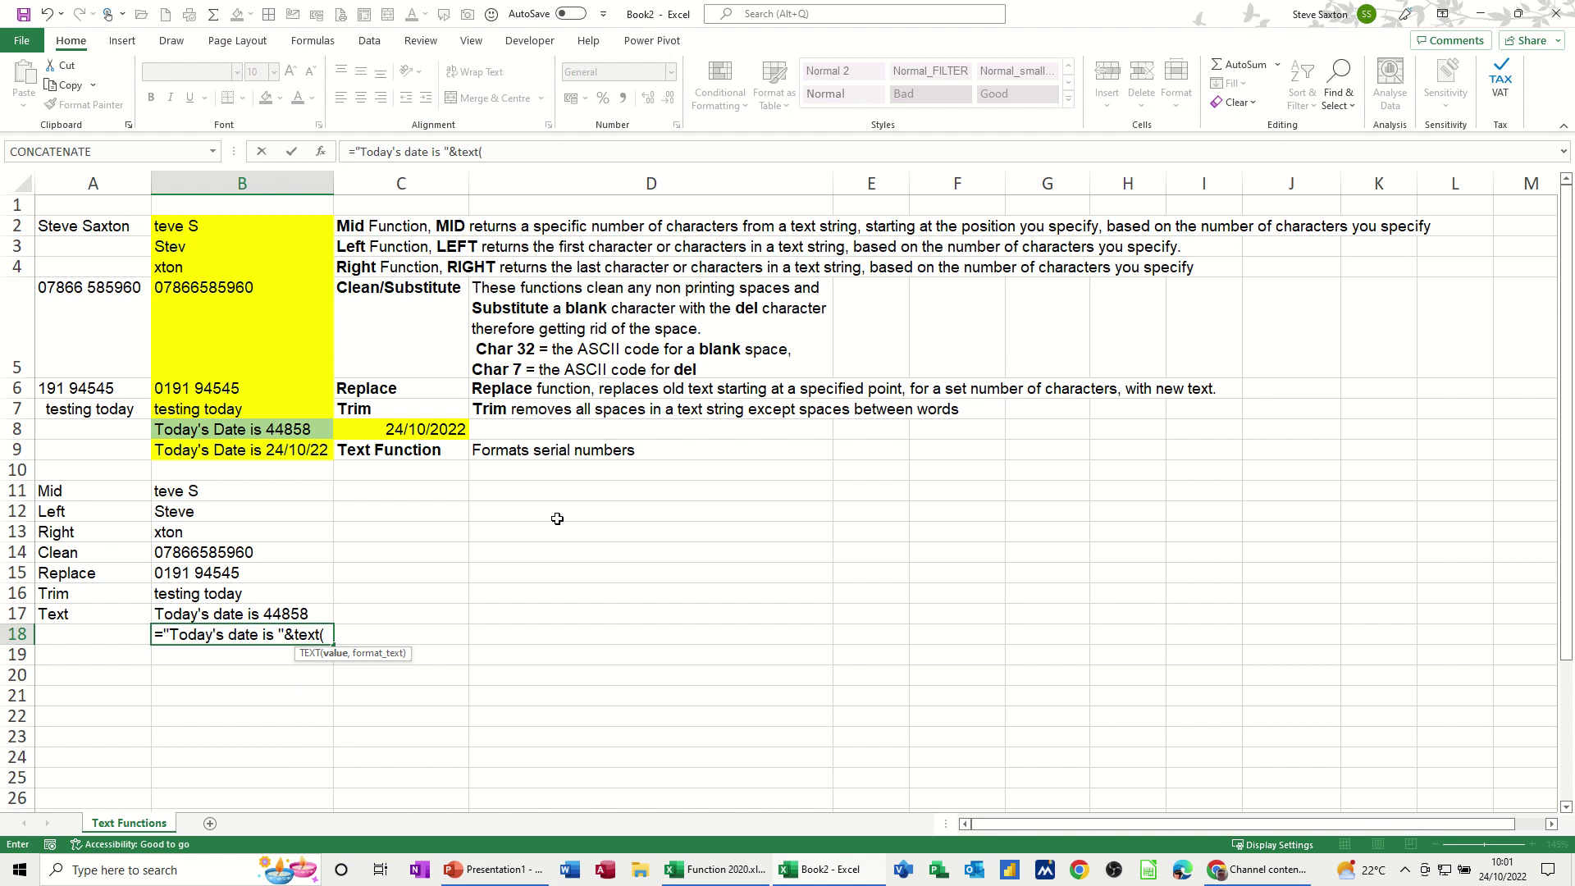
{"action": "left_click", "coordinate": [407, 429]}
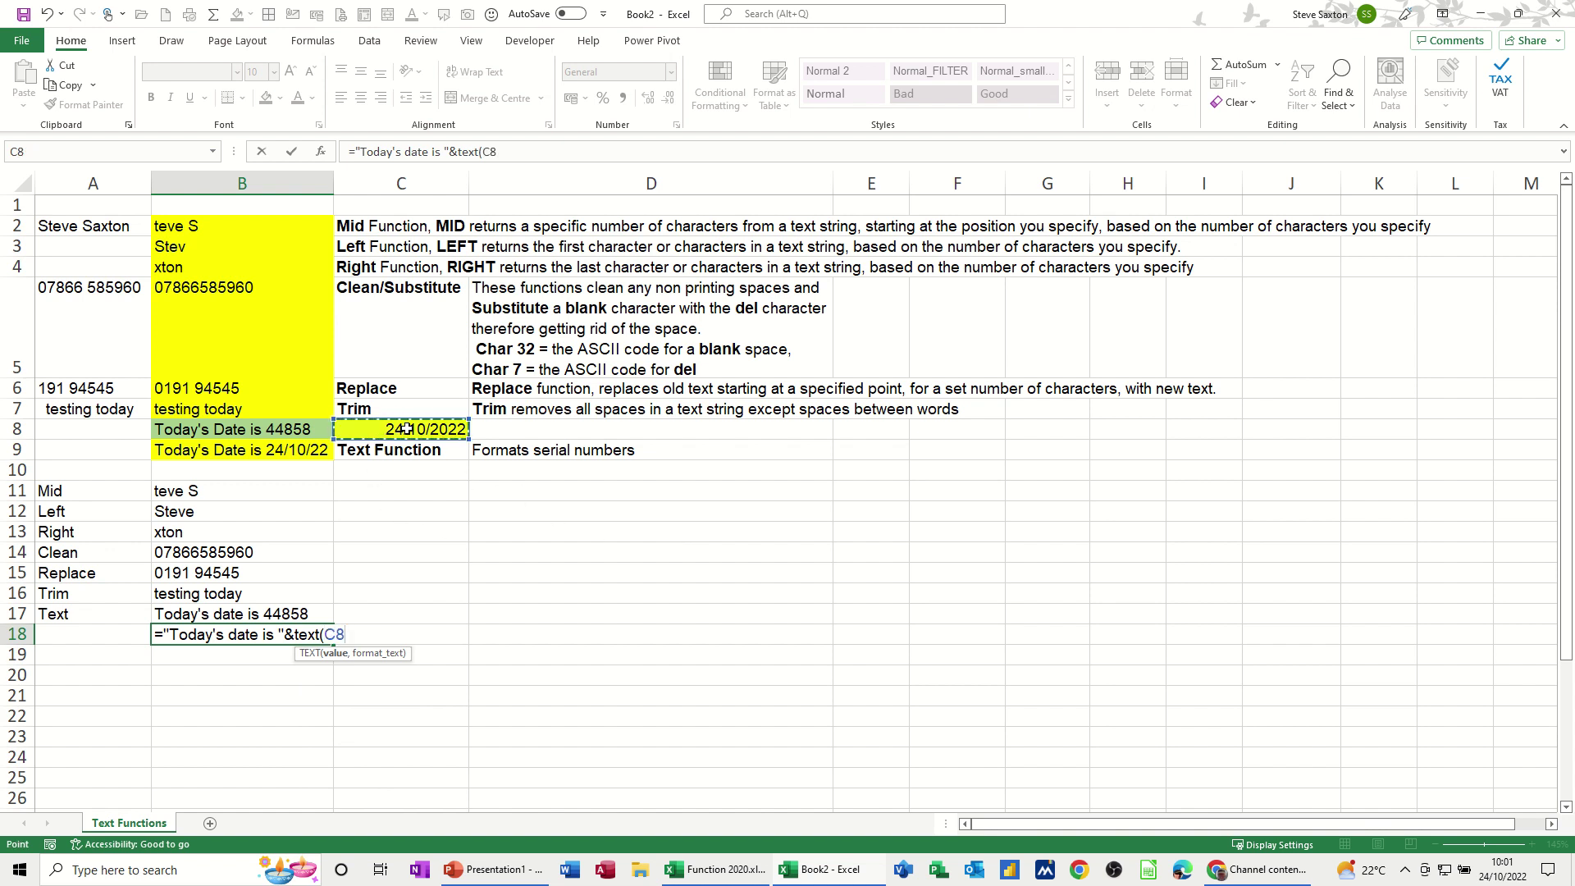
{"action": "type", "text": ","}
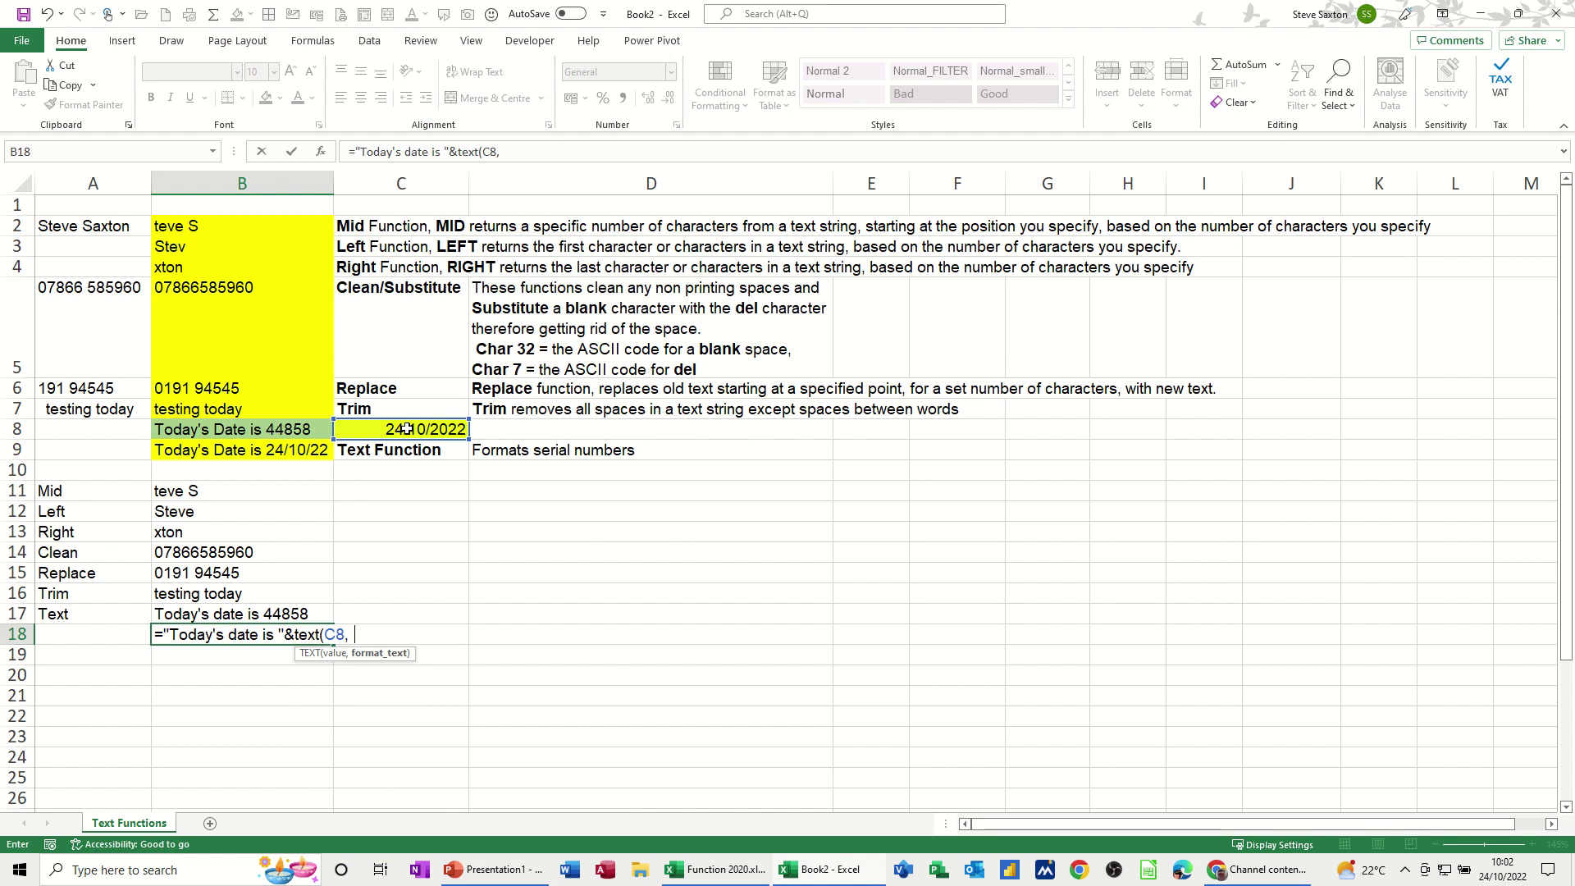
{"action": "type", "text": "\"dd/mm/yy"}
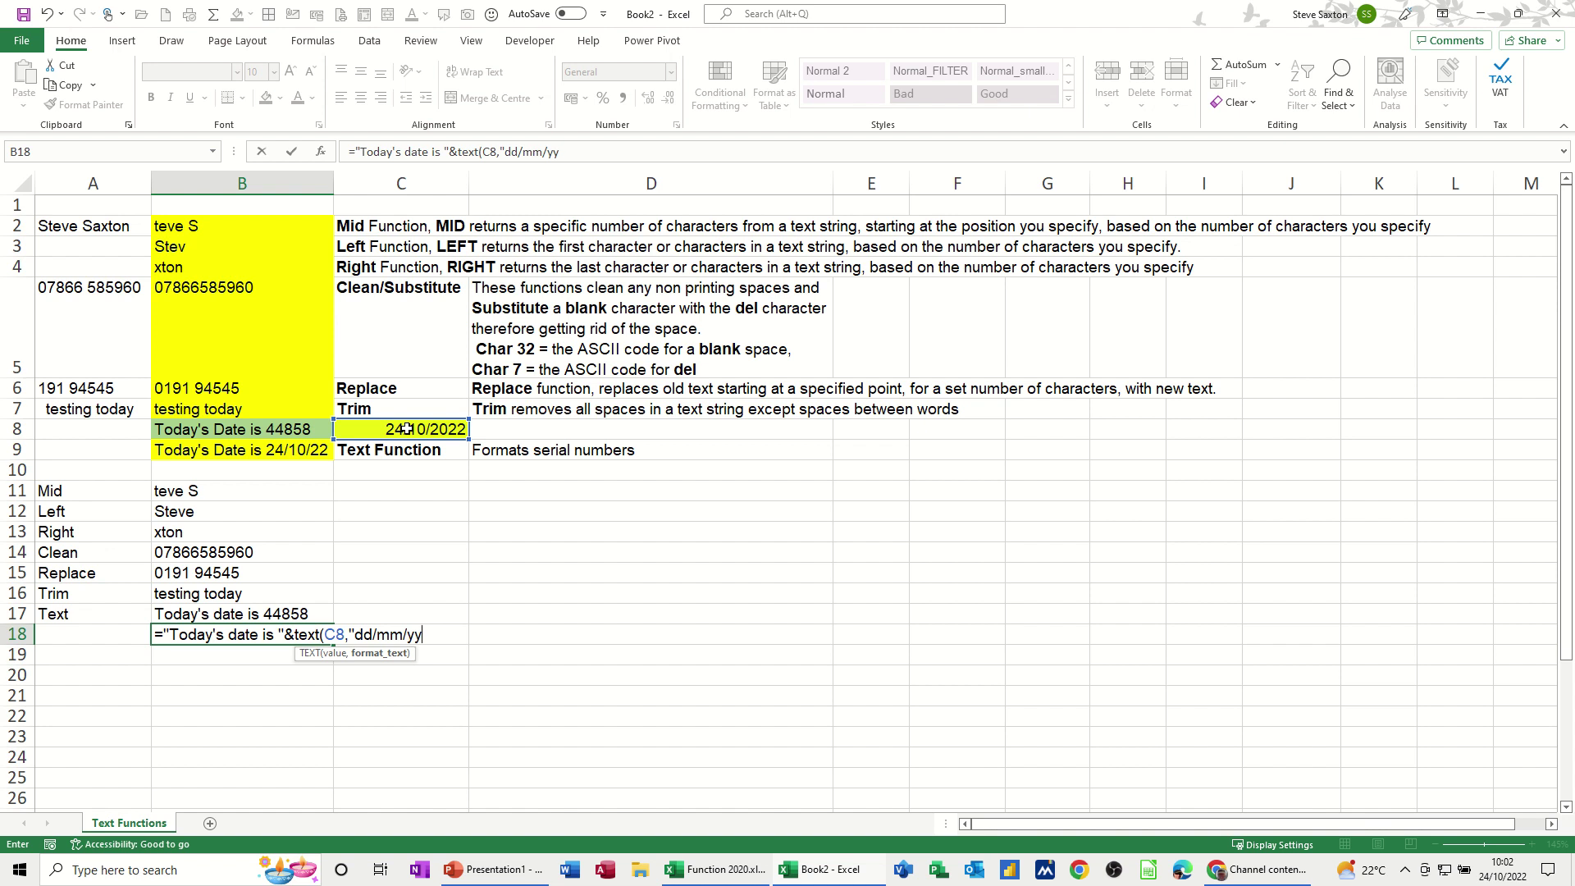
{"action": "type", "text": "\")"}
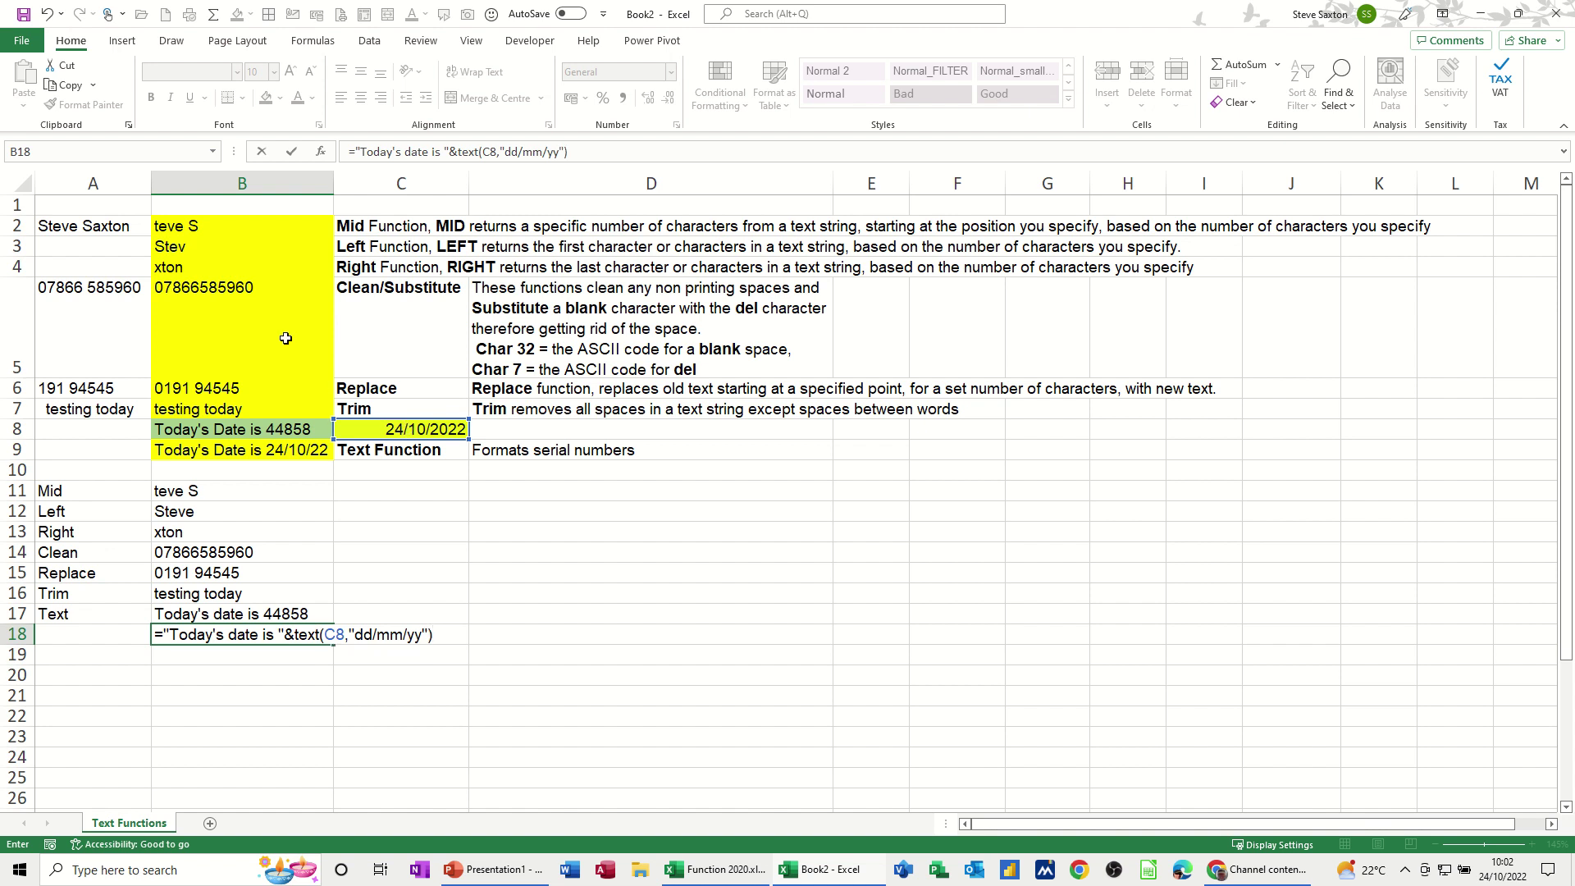
{"action": "left_click", "coordinate": [290, 154]}
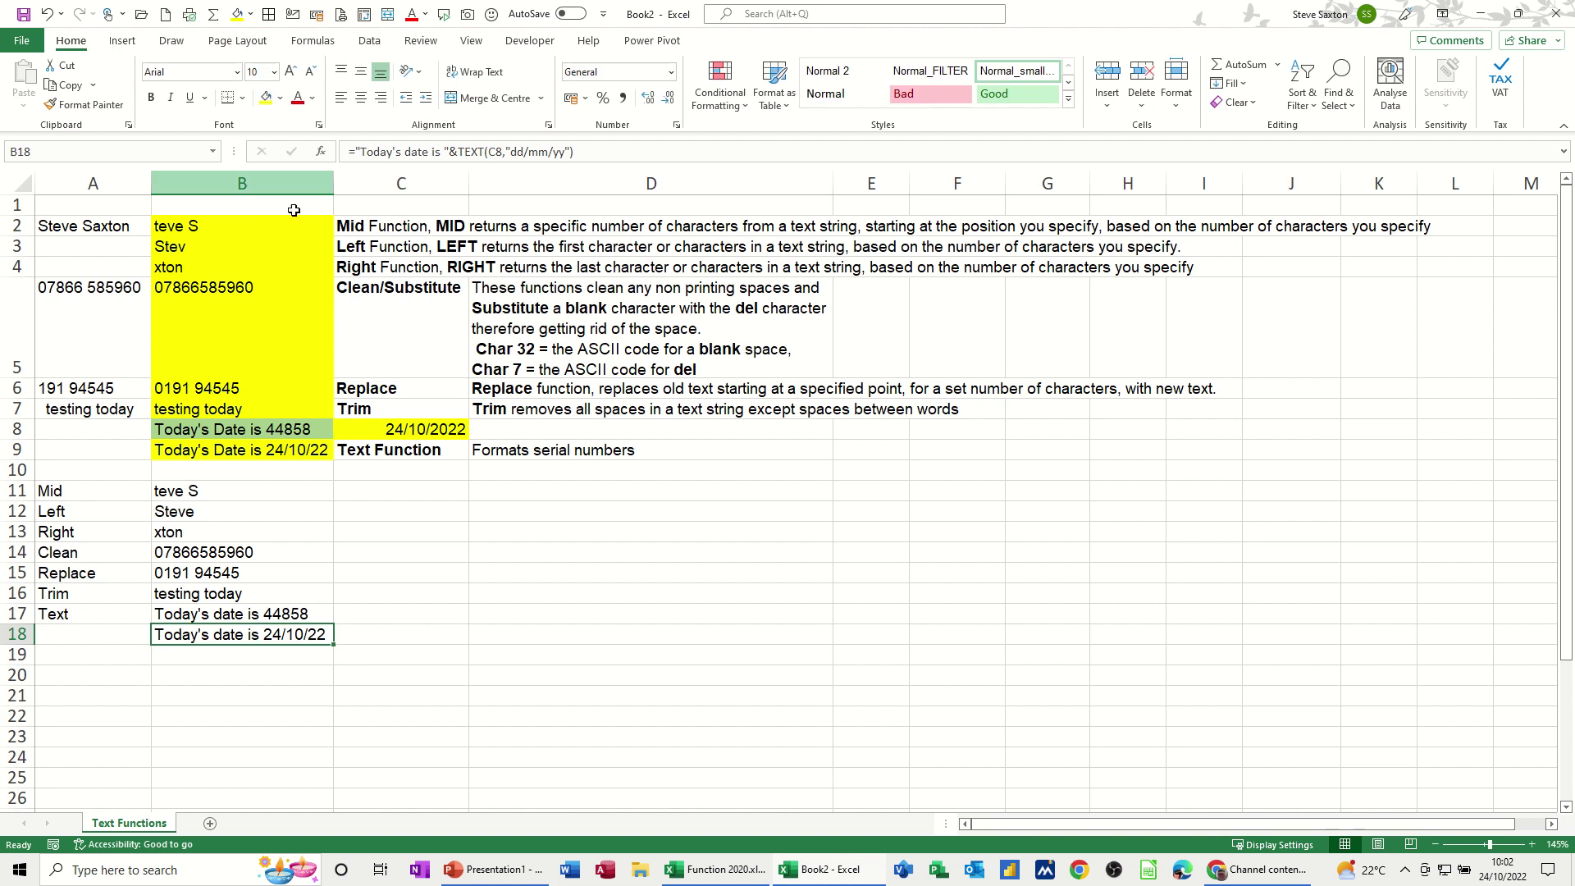